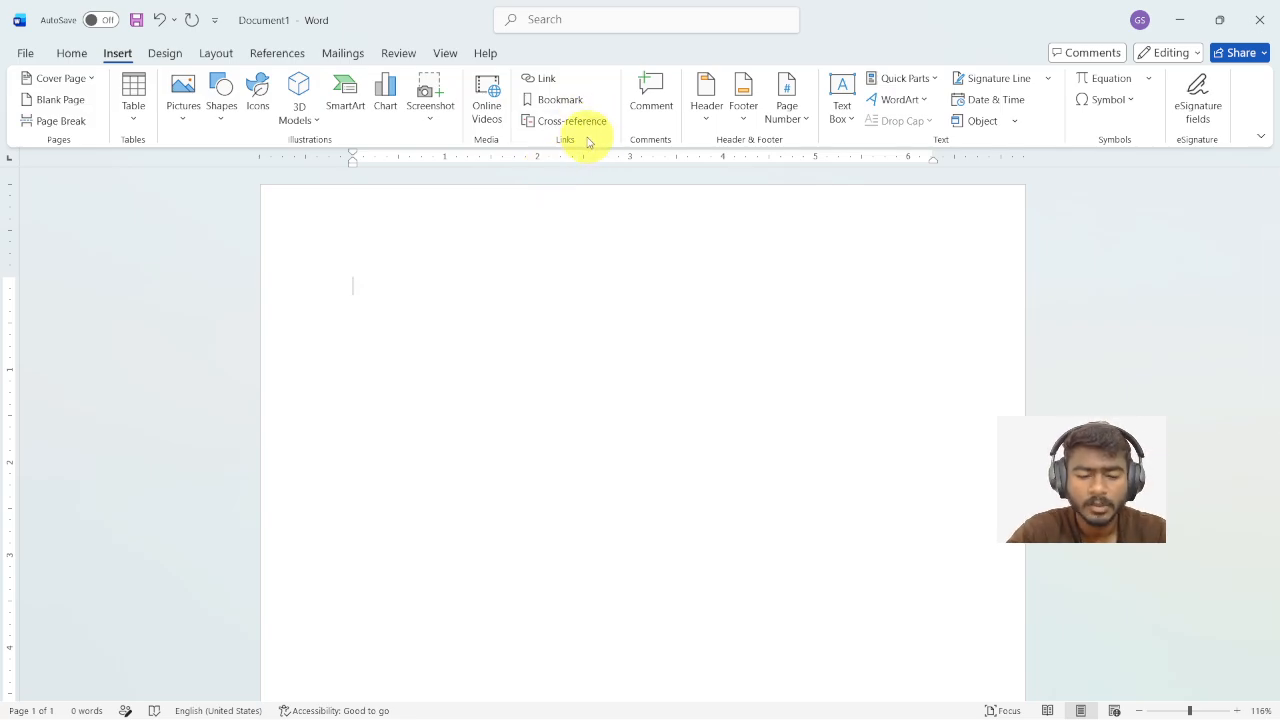
{"action": "key", "text": "super+plus"}
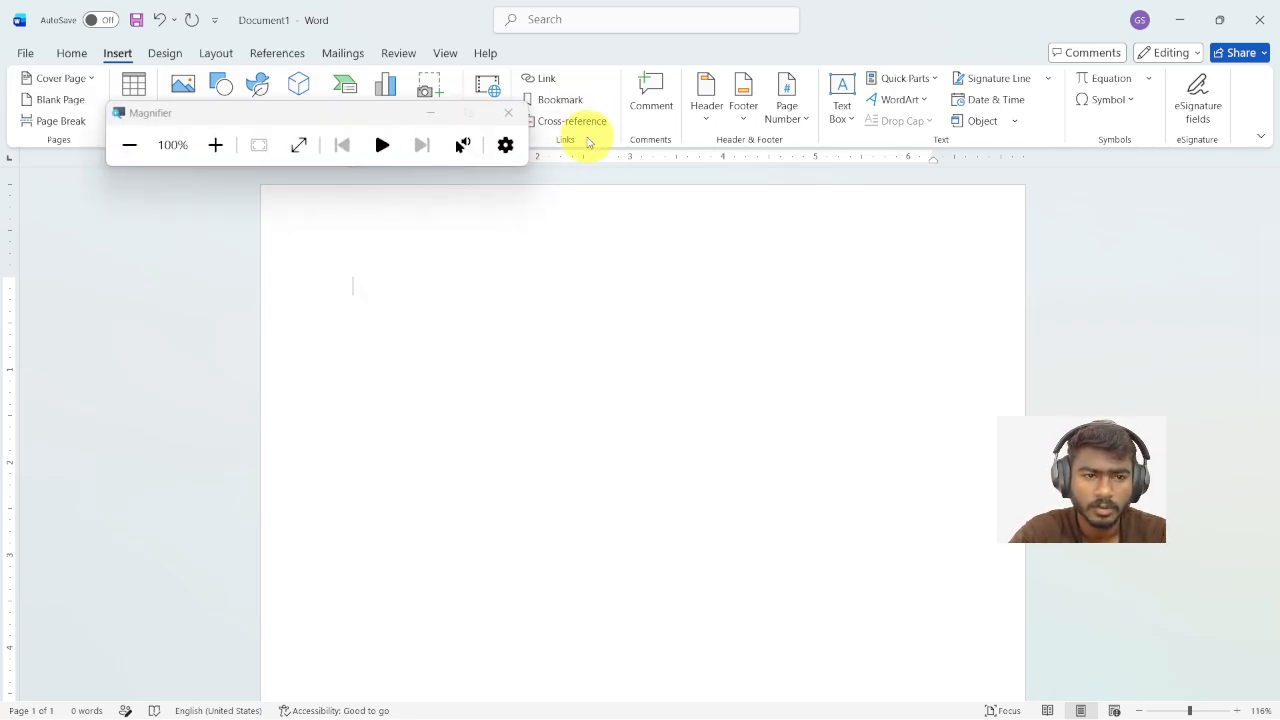
{"action": "key", "text": "super+plus"}
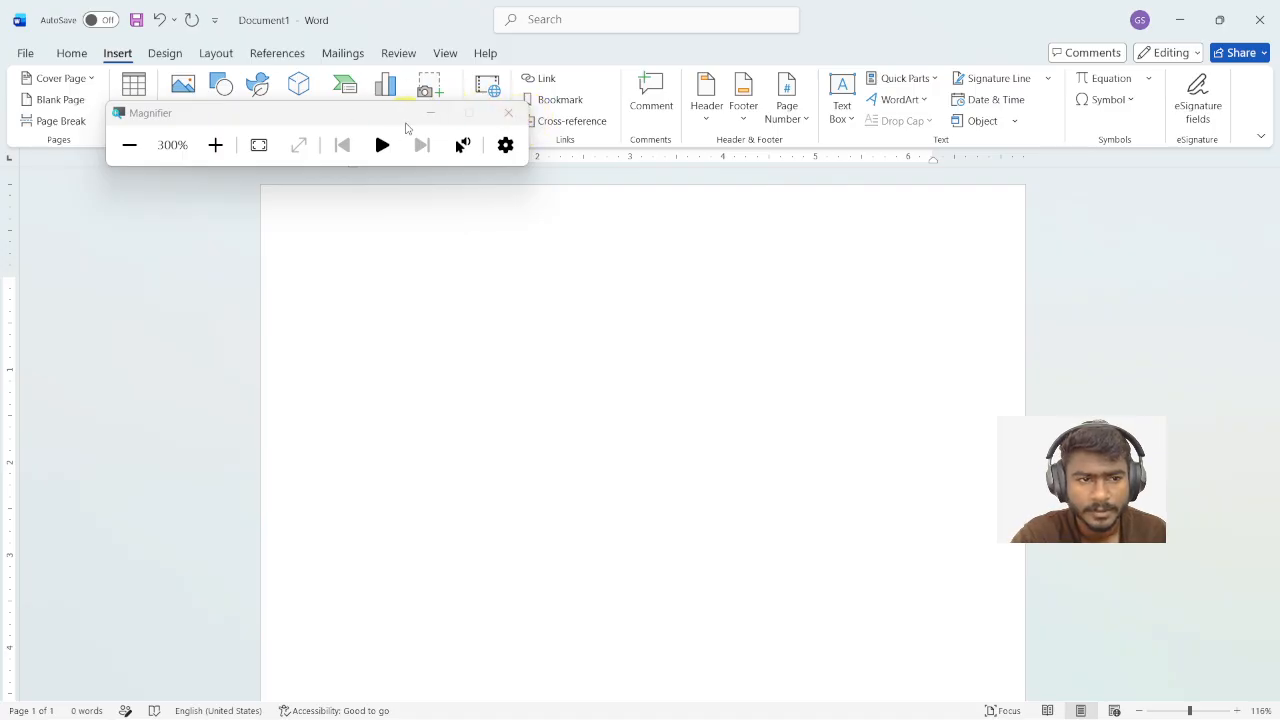
{"action": "left_click", "coordinate": [509, 113]}
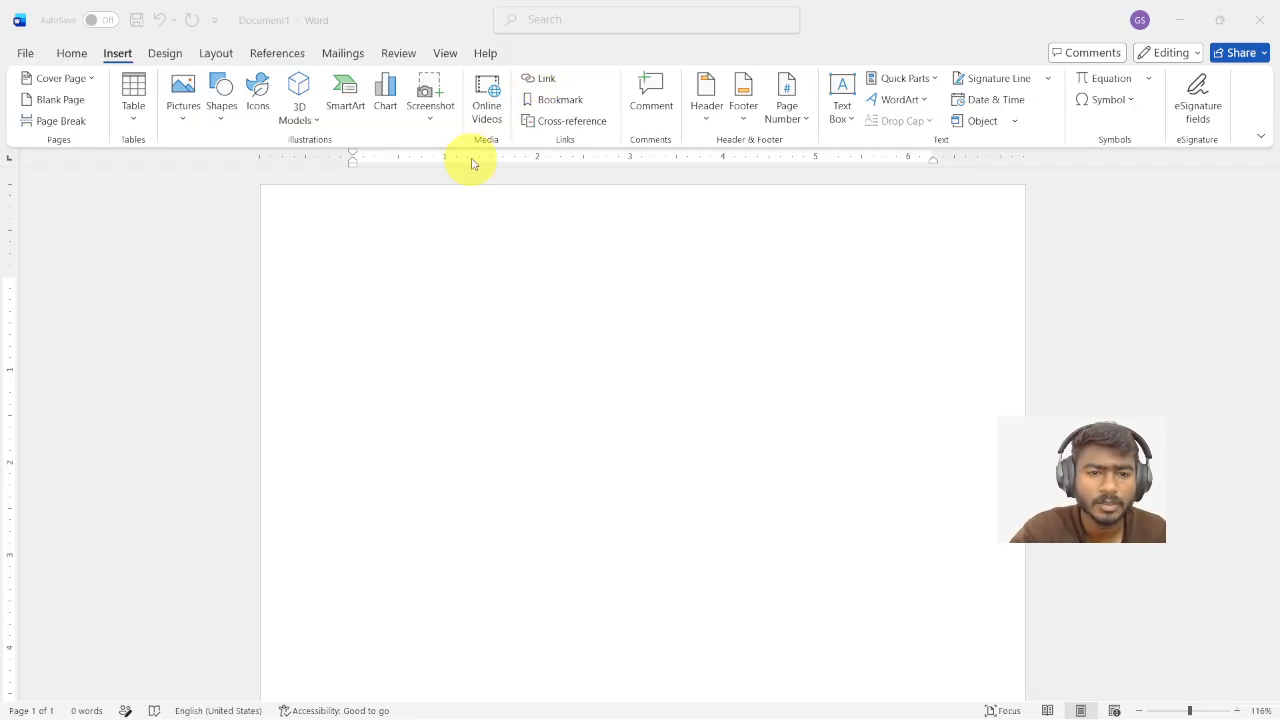
Fill the blank document with sample paragraphs using the =rand() function
{"action": "left_click", "coordinate": [366, 306]}
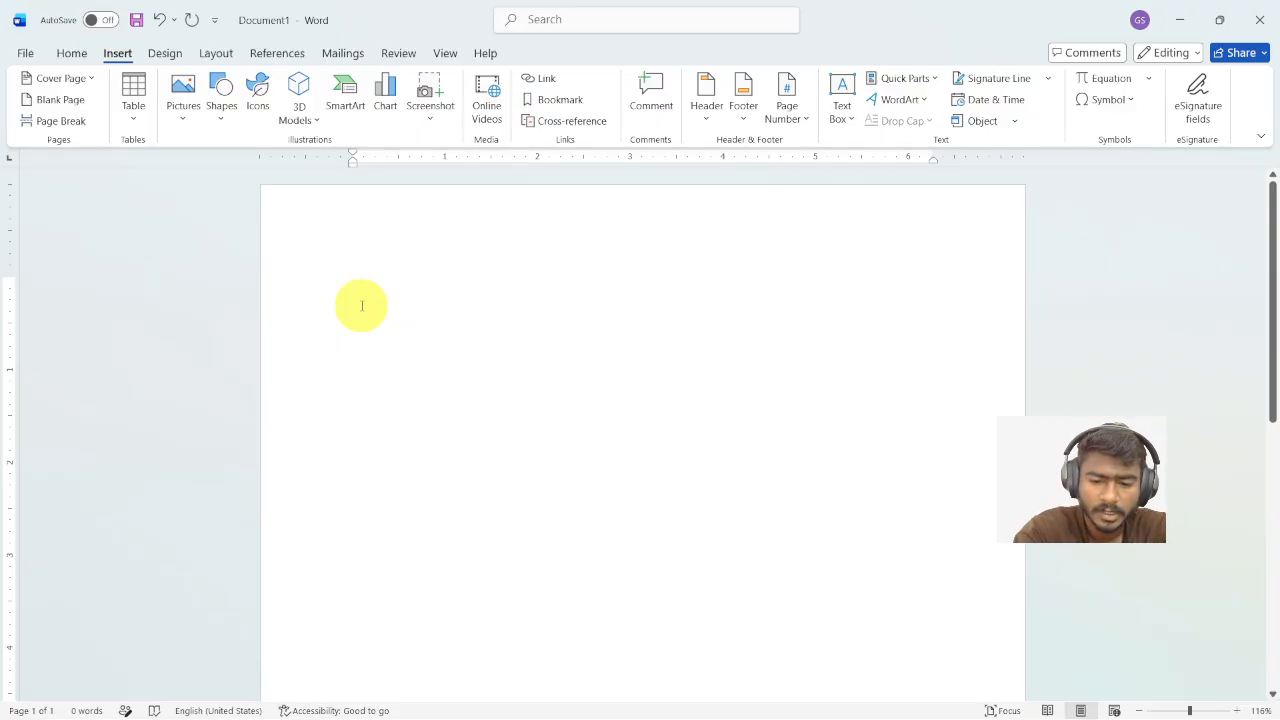
{"action": "type", "text": "=rand"}
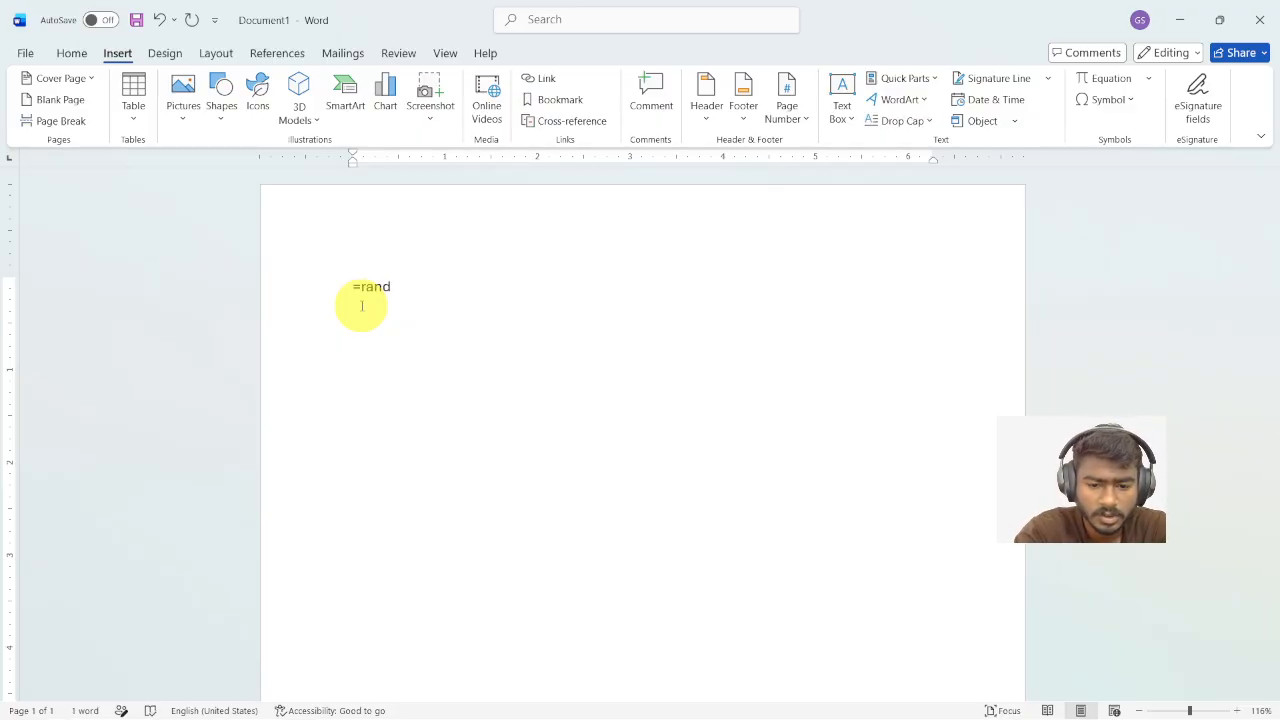
{"action": "type", "text": "()"}
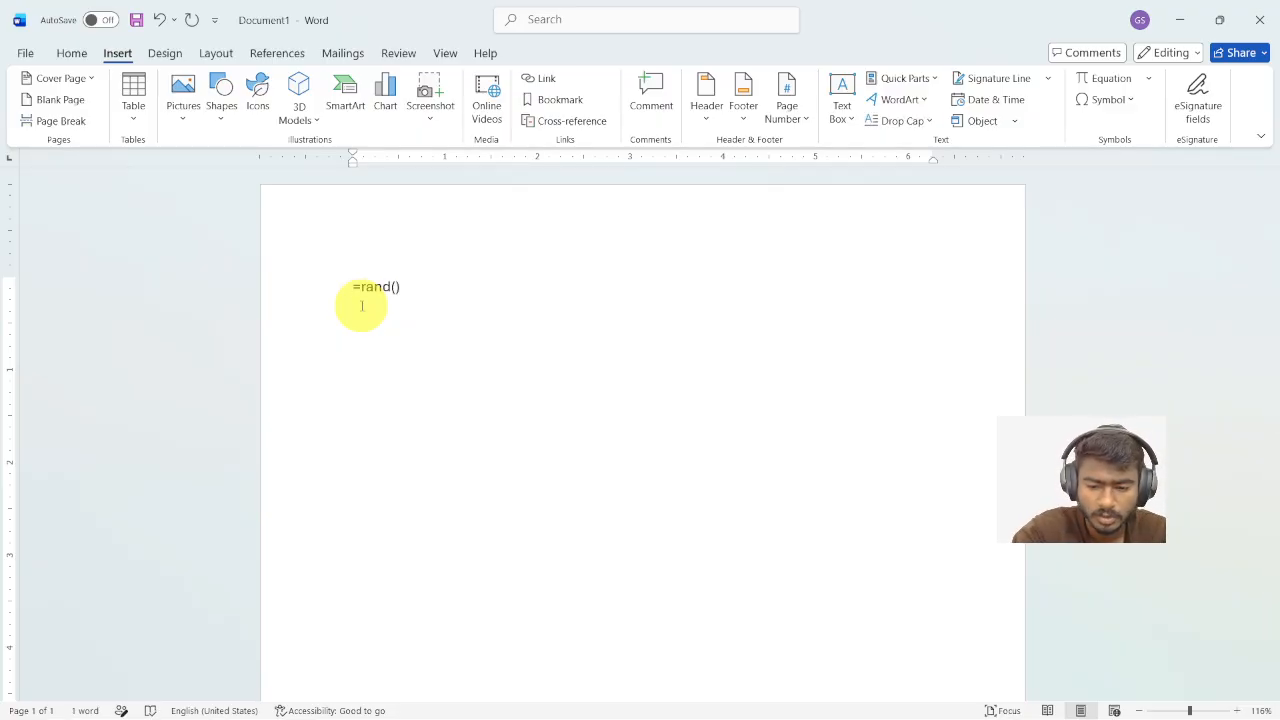
{"action": "key", "text": "Return"}
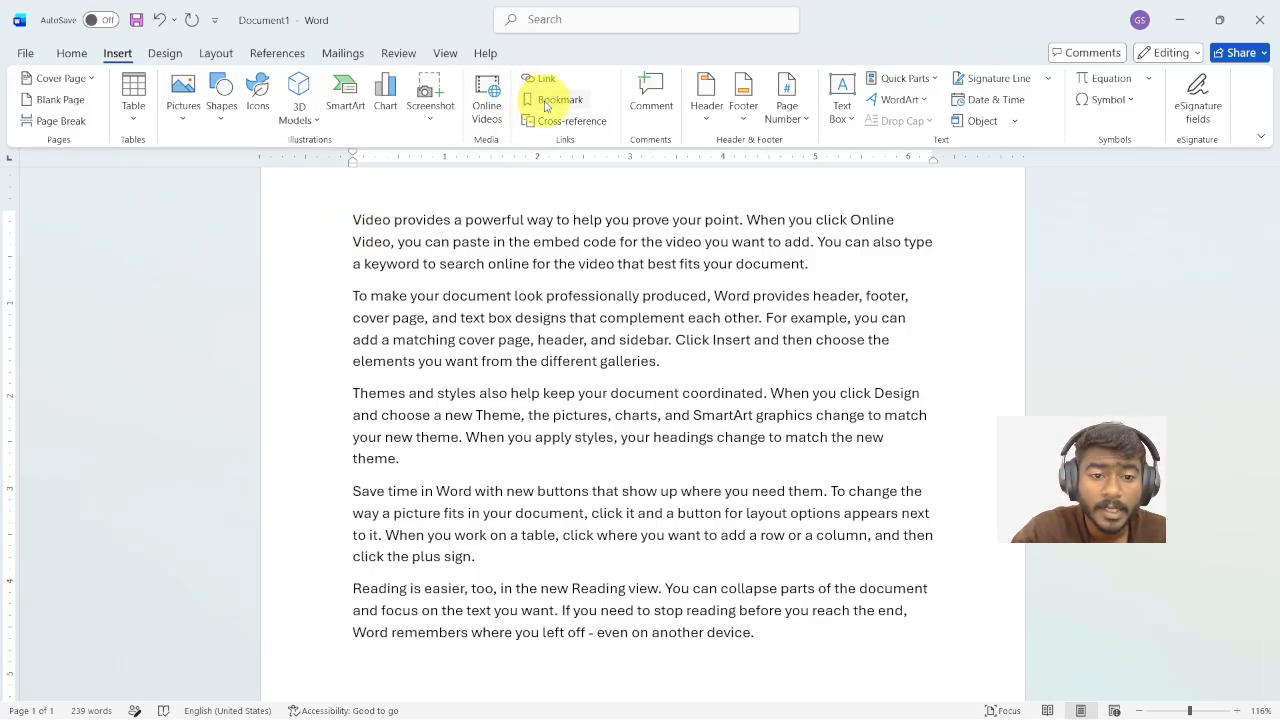
Split the first sentence, "Video provides a powerful way to help you prove your point.", into its own paragraph without a leading space in the following one
{"action": "double_click", "coordinate": [420, 222]}
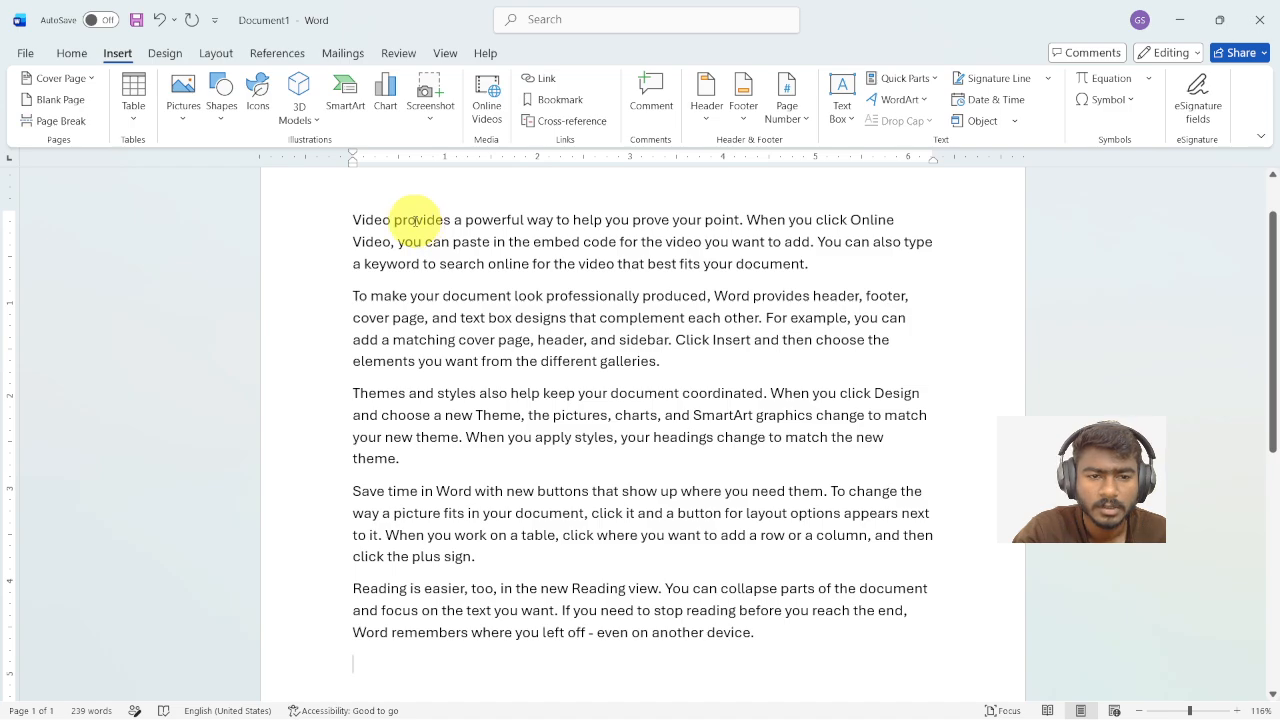
{"action": "double_click", "coordinate": [373, 220]}
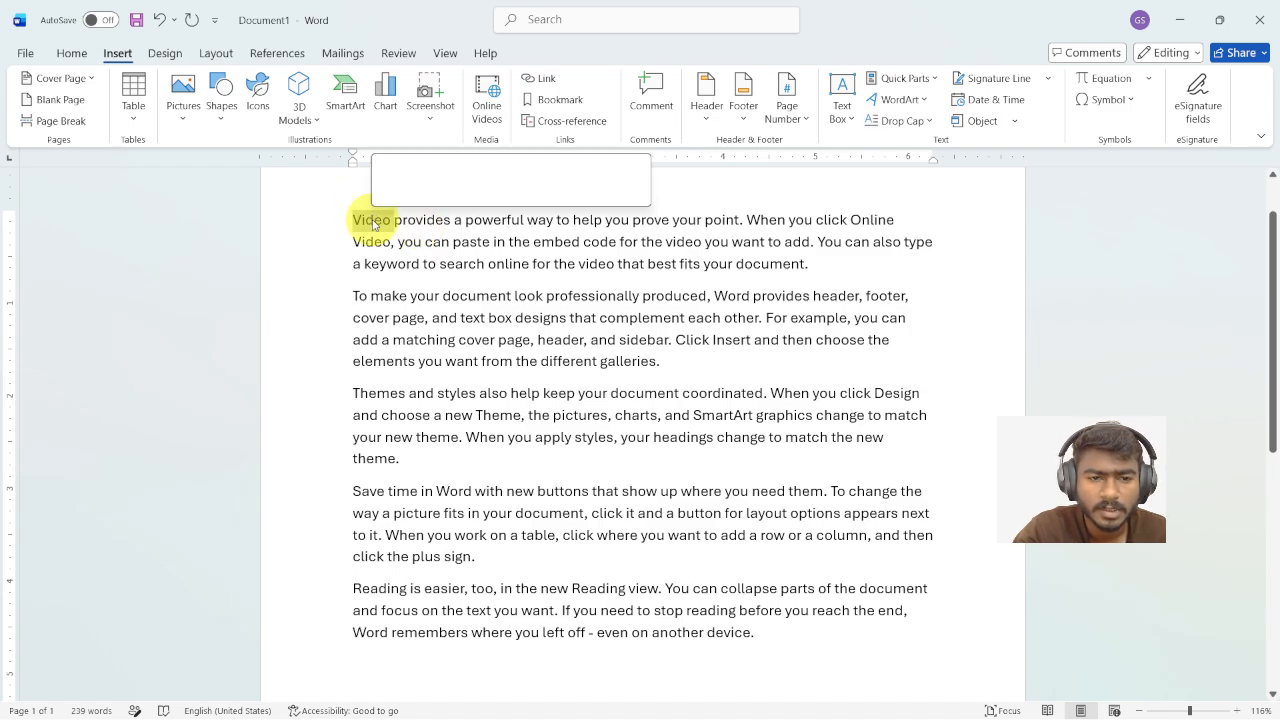
{"action": "left_click", "coordinate": [379, 222]}
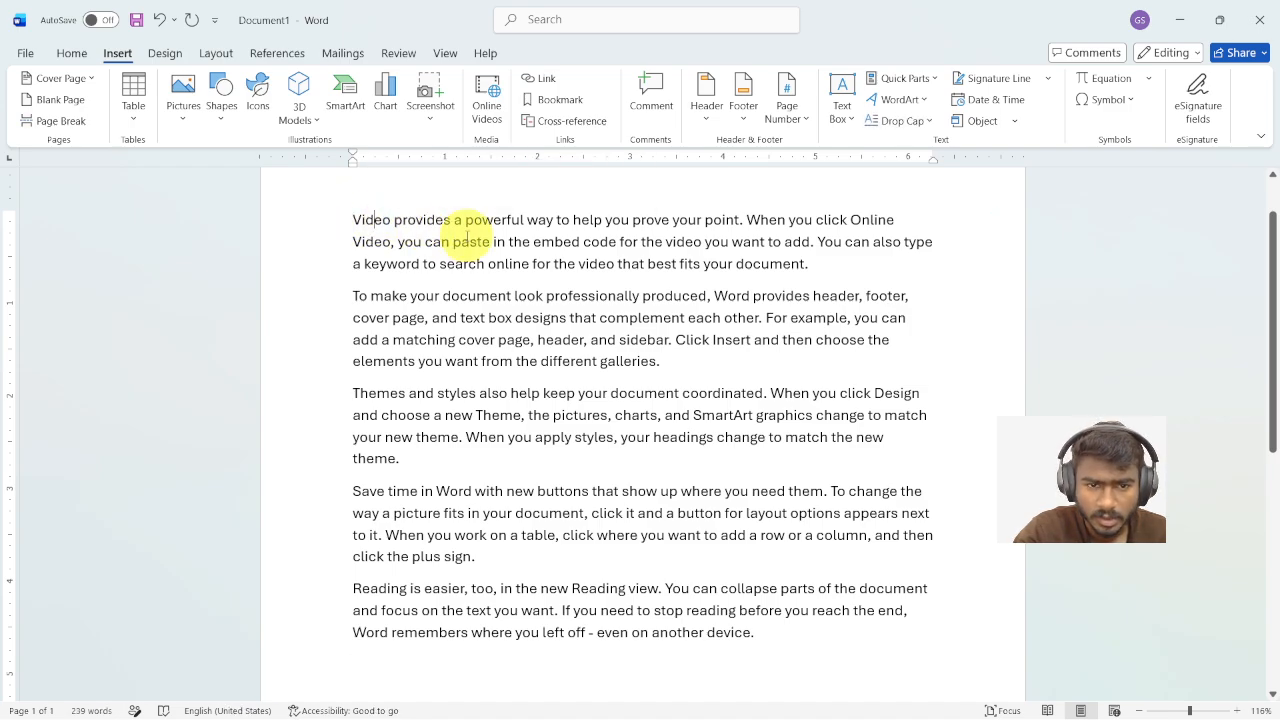
{"action": "left_click", "coordinate": [744, 220]}
{"action": "key", "text": "Return"}
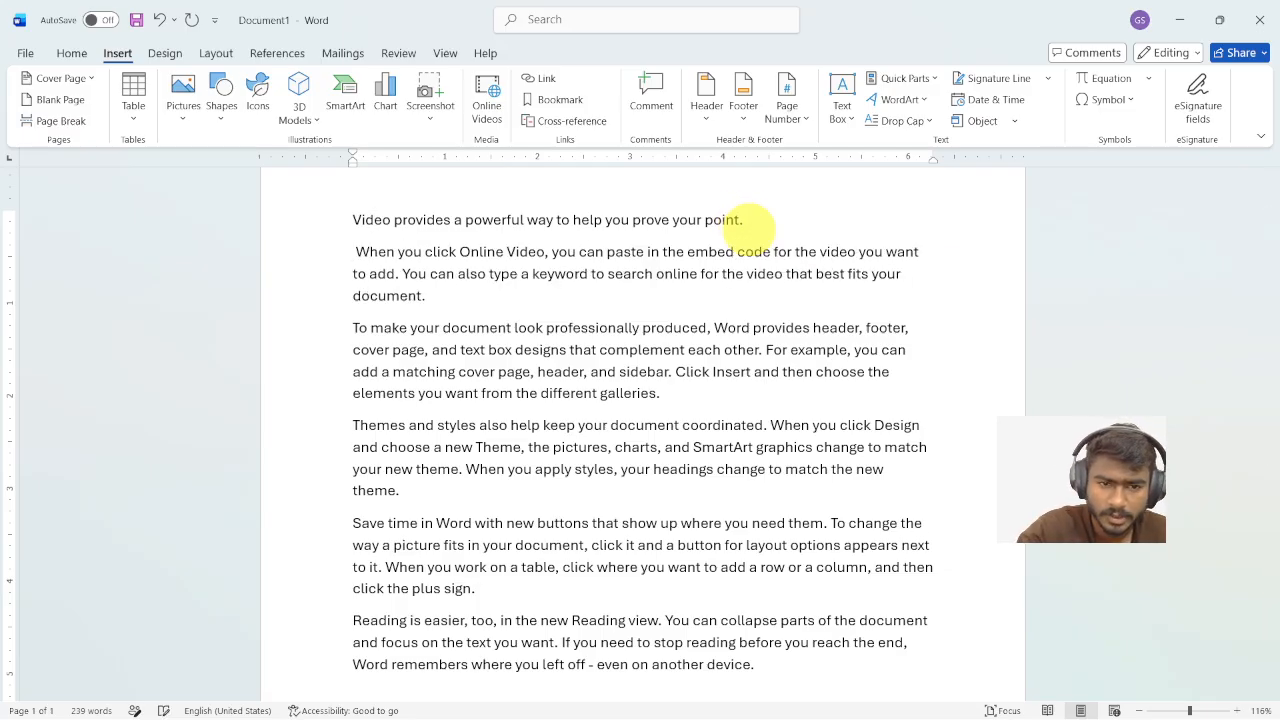
{"action": "key", "text": "Delete"}
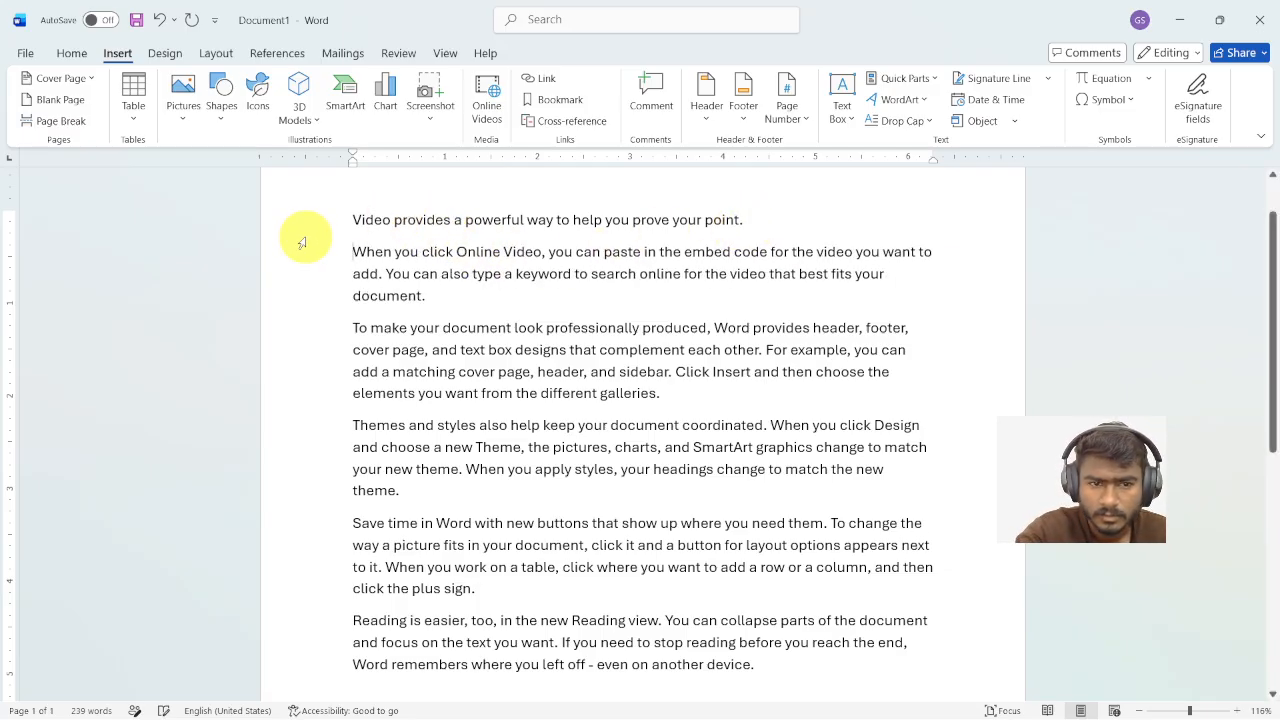
Start inserting a hyperlink on the whole first line, moving the dialog off the middle of the page
{"action": "left_click", "coordinate": [322, 230]}
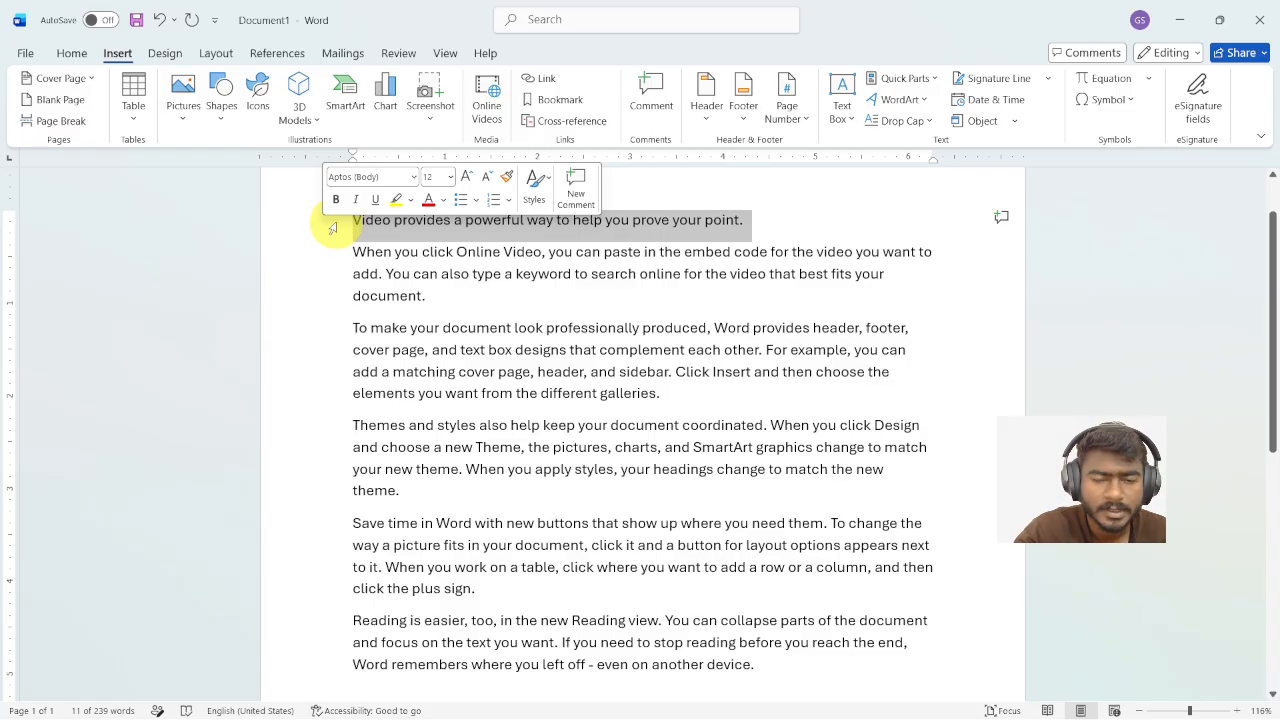
{"action": "left_click", "coordinate": [547, 80]}
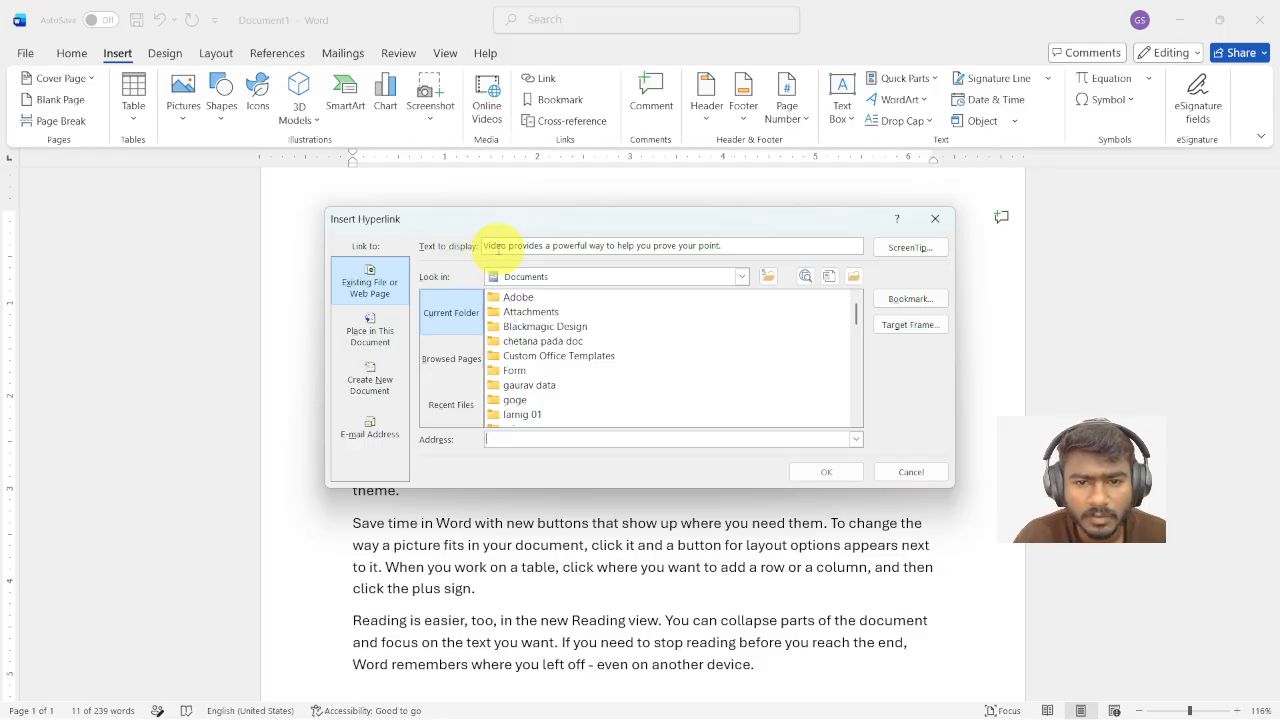
{"action": "left_click_drag", "start_coordinate": [485, 245], "coordinate": [350, 164]}
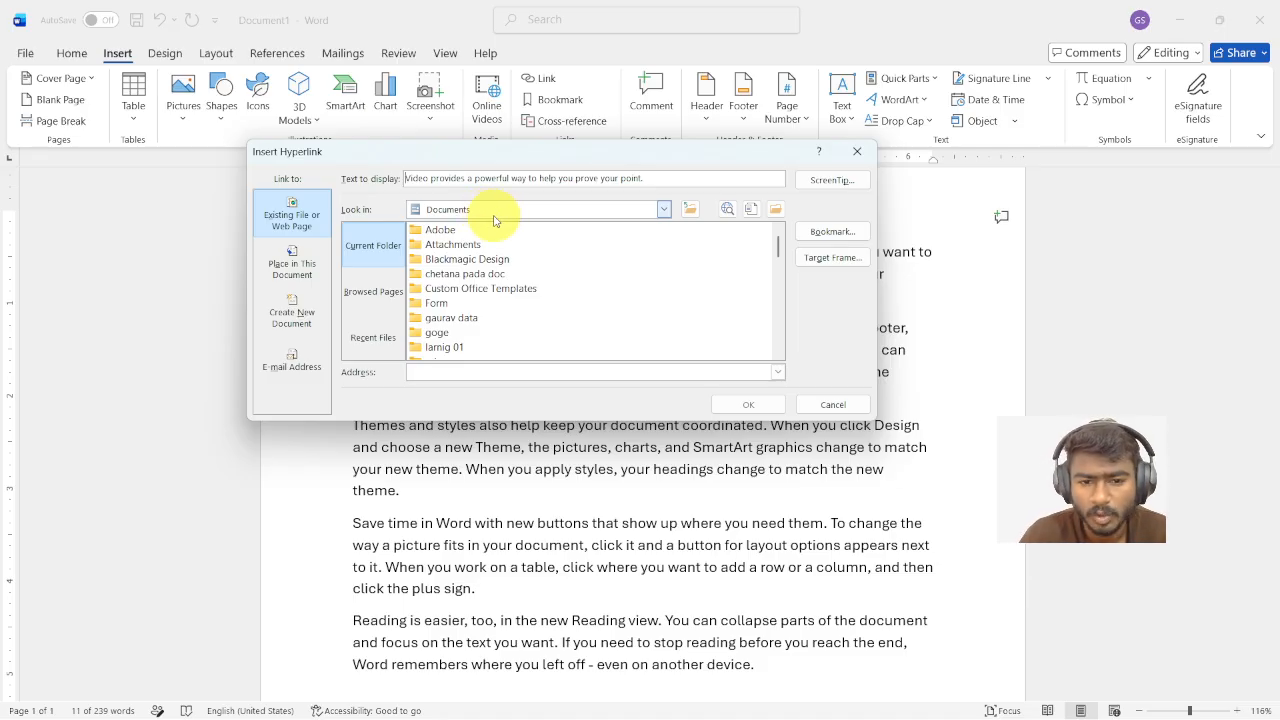
Look through the folders and files in the Documents folder for possible hyperlink targets
{"action": "scroll", "coordinate": [428, 272], "scroll_direction": "down", "scroll_amount": 4}
{"action": "scroll", "coordinate": [432, 280], "scroll_direction": "down", "scroll_amount": 3}
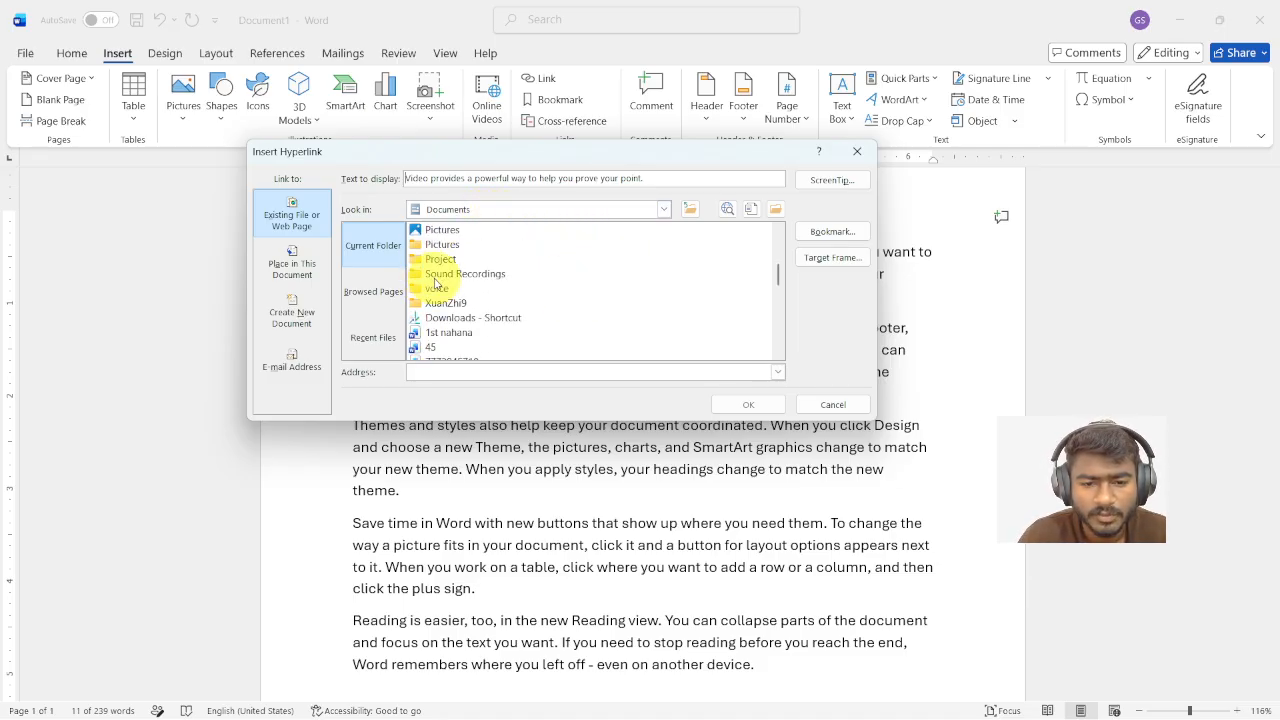
{"action": "scroll", "coordinate": [436, 283], "scroll_direction": "up", "scroll_amount": 2}
{"action": "scroll", "coordinate": [441, 285], "scroll_direction": "up", "scroll_amount": 6}
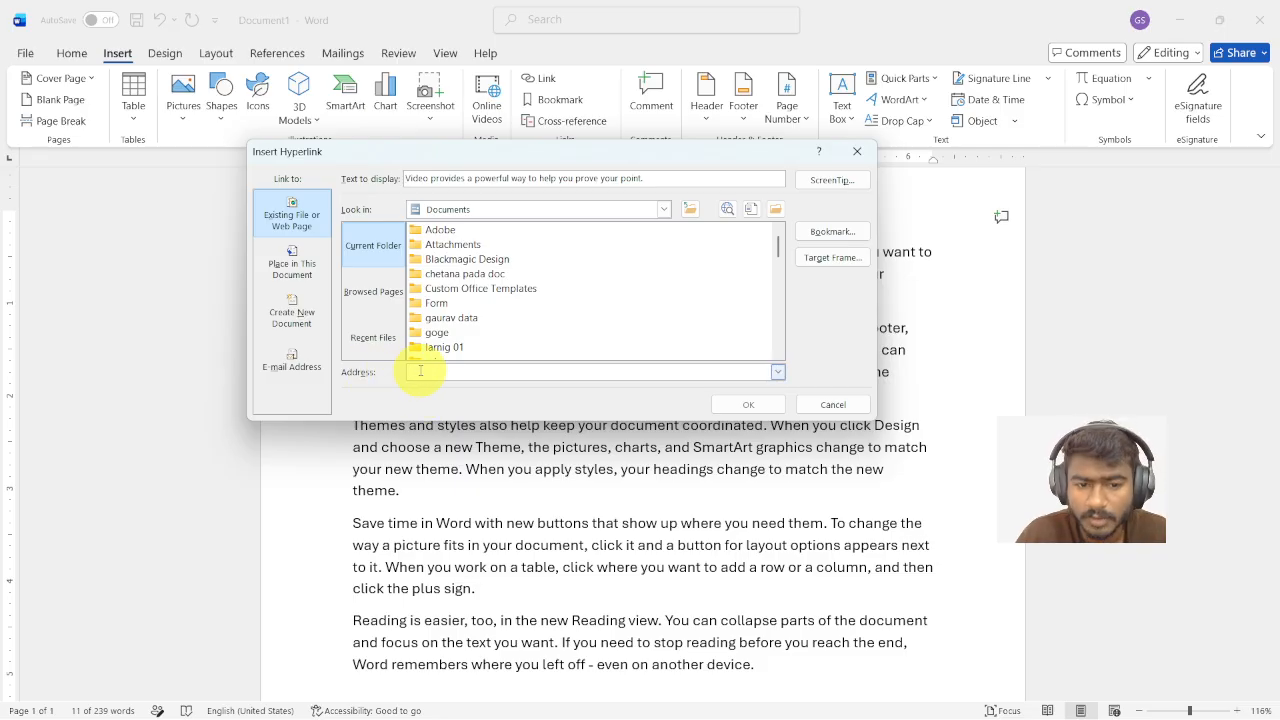
{"action": "scroll", "coordinate": [453, 289], "scroll_direction": "down", "scroll_amount": 5}
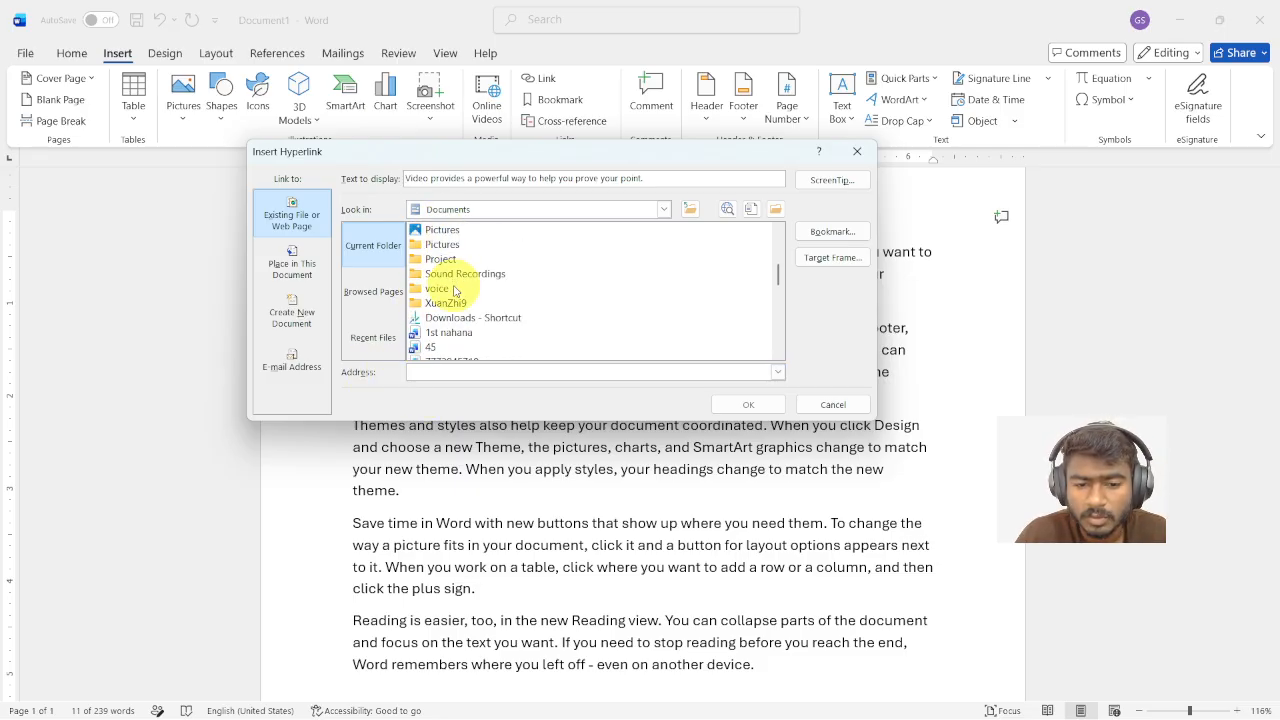
{"action": "scroll", "coordinate": [455, 290], "scroll_direction": "down", "scroll_amount": 2}
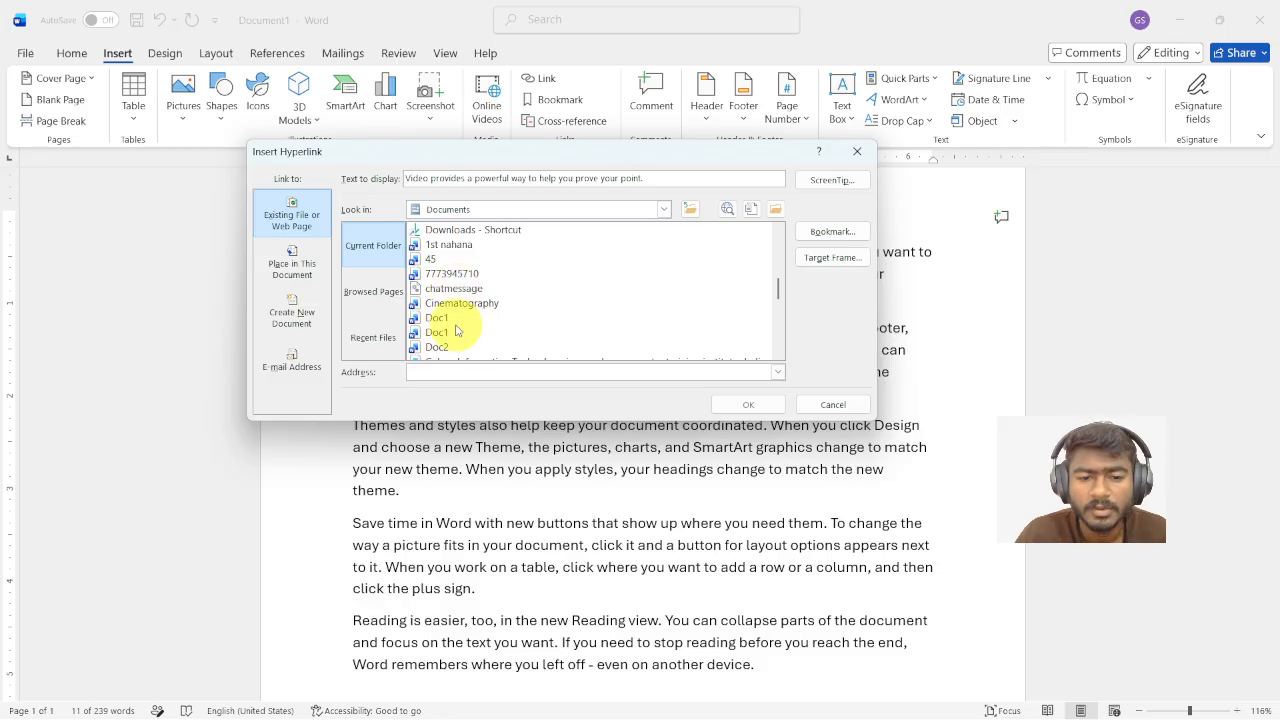
{"action": "scroll", "coordinate": [434, 304], "scroll_direction": "down", "scroll_amount": 2}
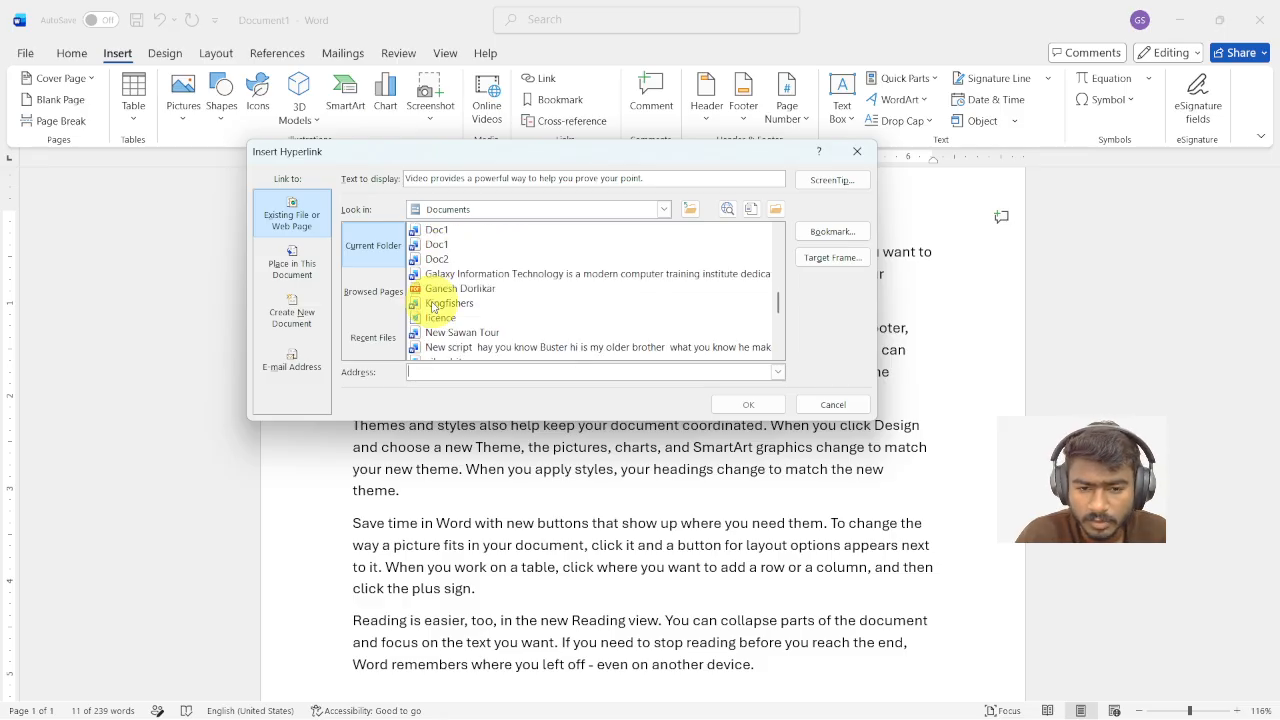
{"action": "left_click", "coordinate": [372, 255]}
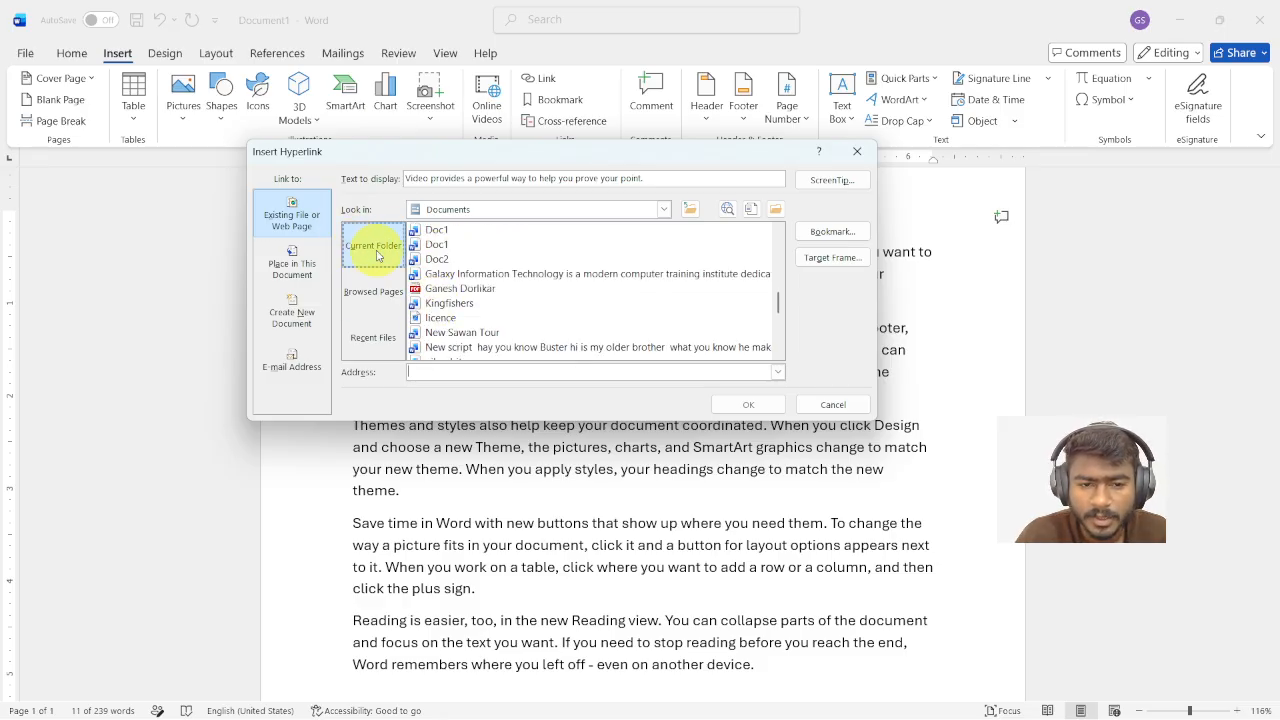
Examine the browsed pages and the recent files offered as possible hyperlink targets
{"action": "left_click", "coordinate": [380, 290]}
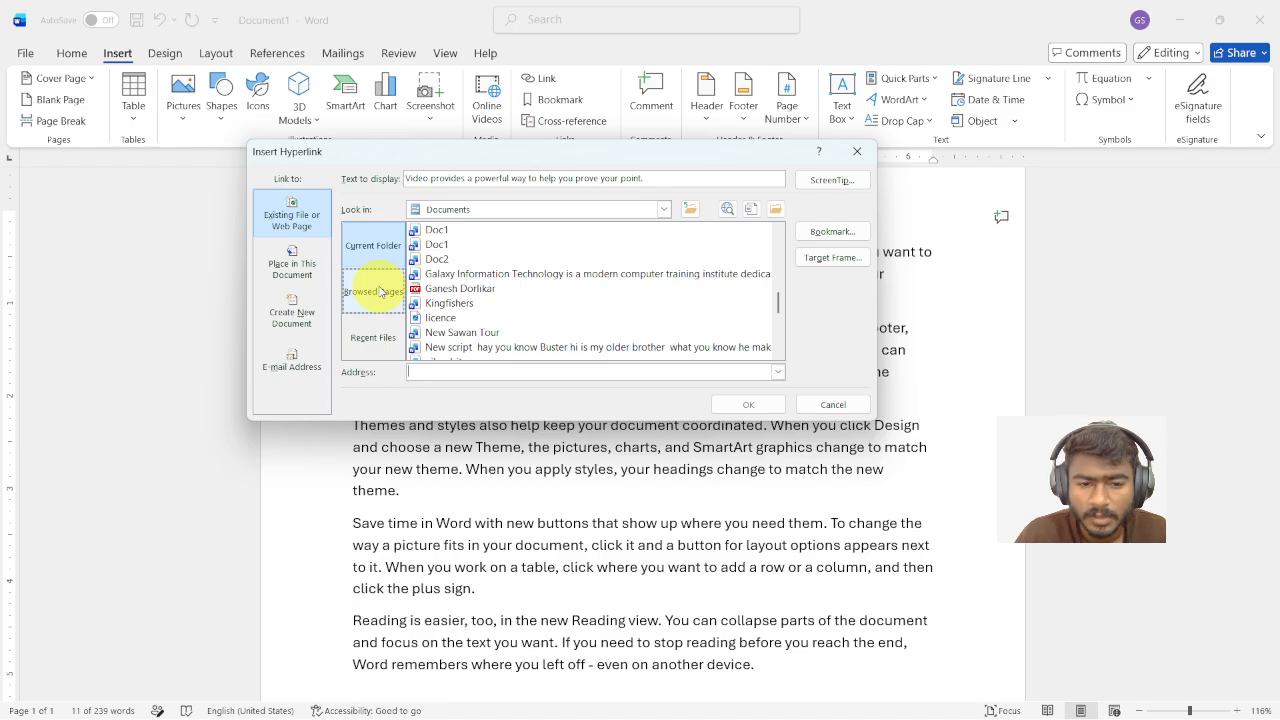
{"action": "left_click", "coordinate": [379, 297]}
{"action": "scroll", "coordinate": [451, 277], "scroll_direction": "down", "scroll_amount": 5}
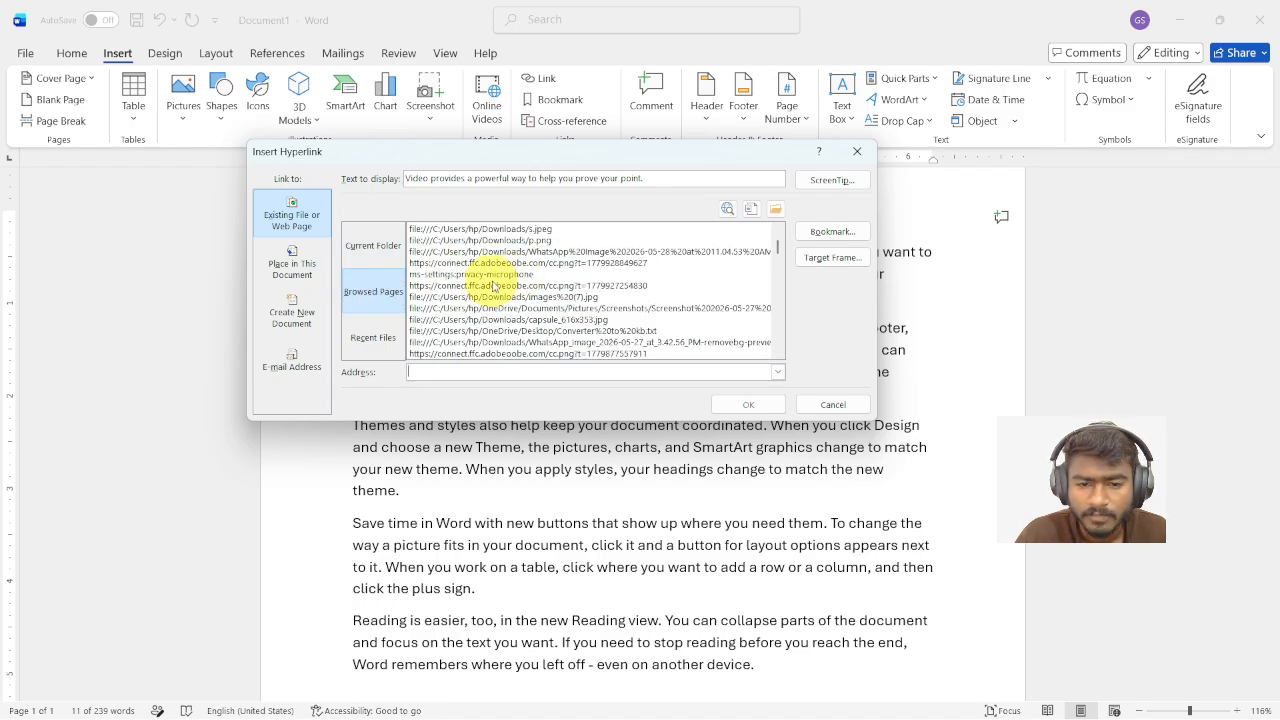
{"action": "scroll", "coordinate": [440, 320], "scroll_direction": "down", "scroll_amount": 5}
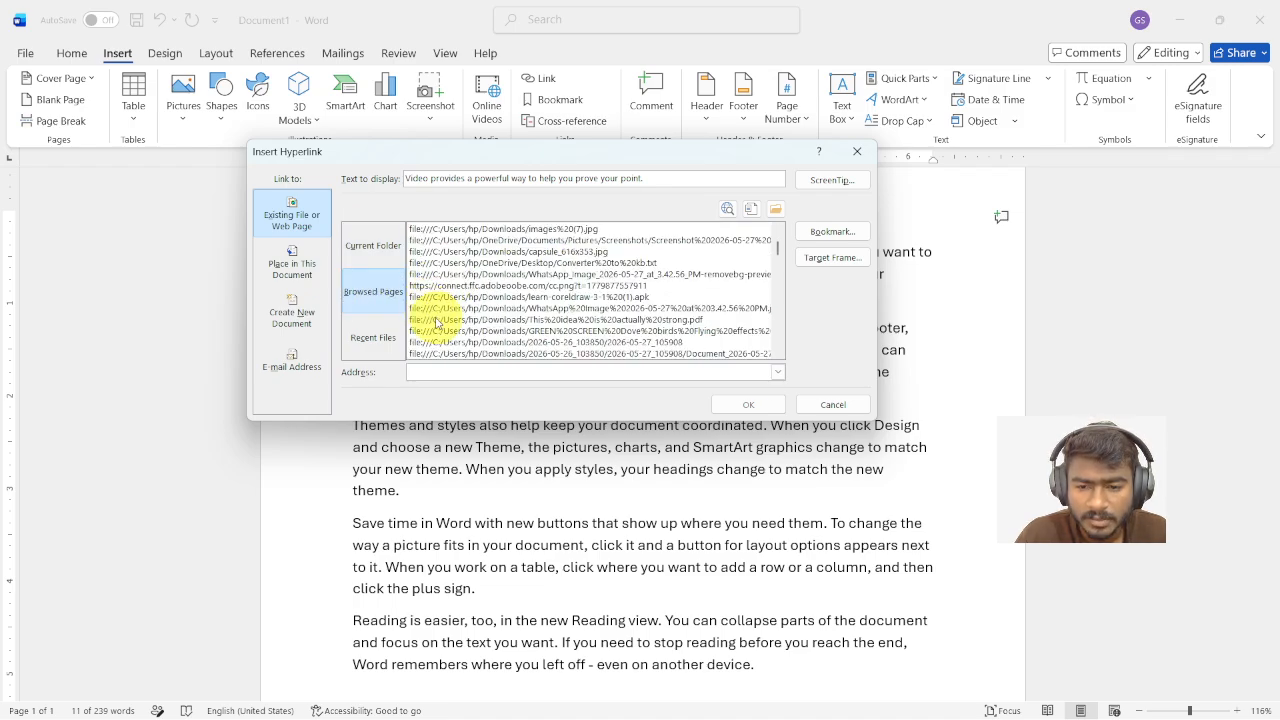
{"action": "left_click", "coordinate": [372, 335]}
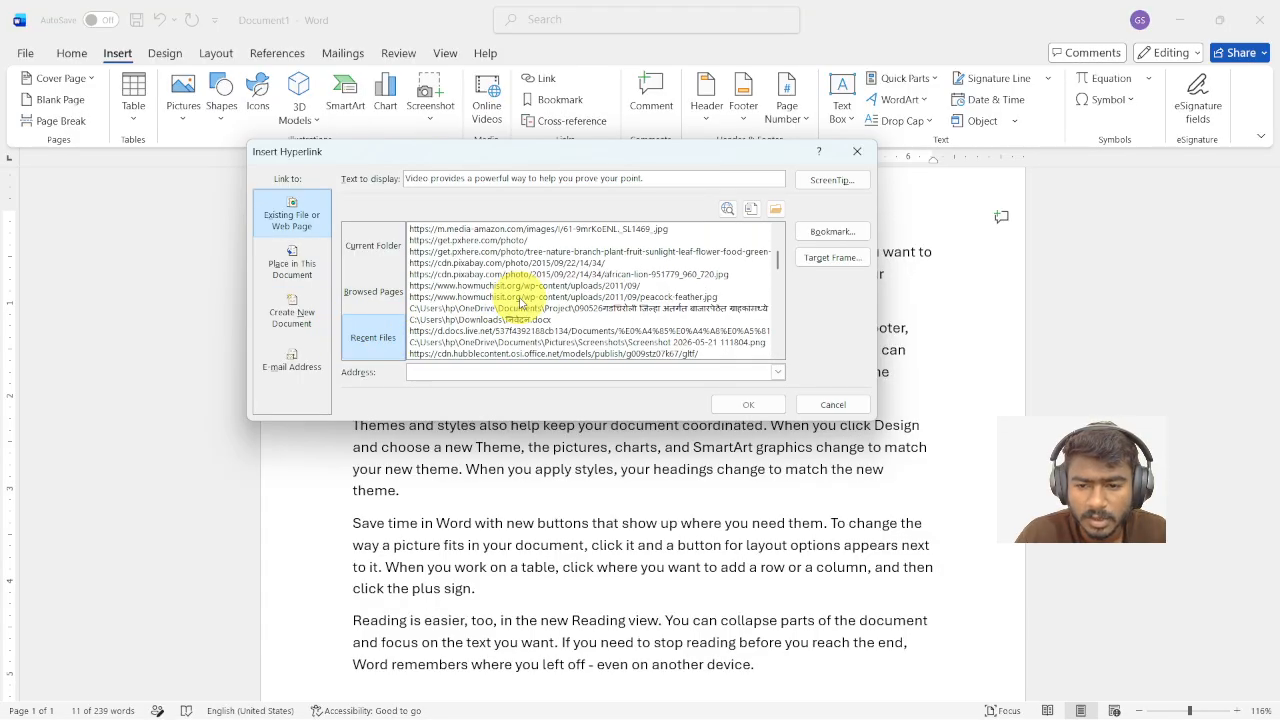
{"action": "scroll", "coordinate": [565, 300], "scroll_direction": "down", "scroll_amount": 4}
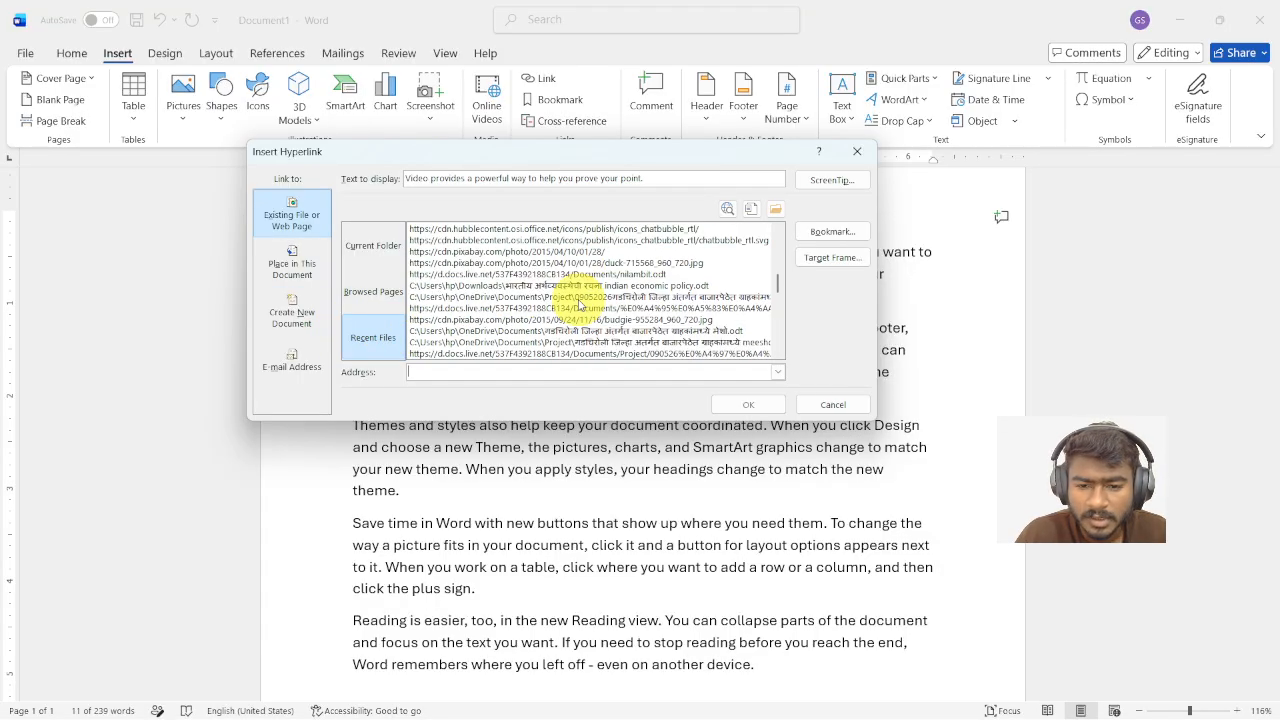
{"action": "scroll", "coordinate": [580, 305], "scroll_direction": "down", "scroll_amount": 3}
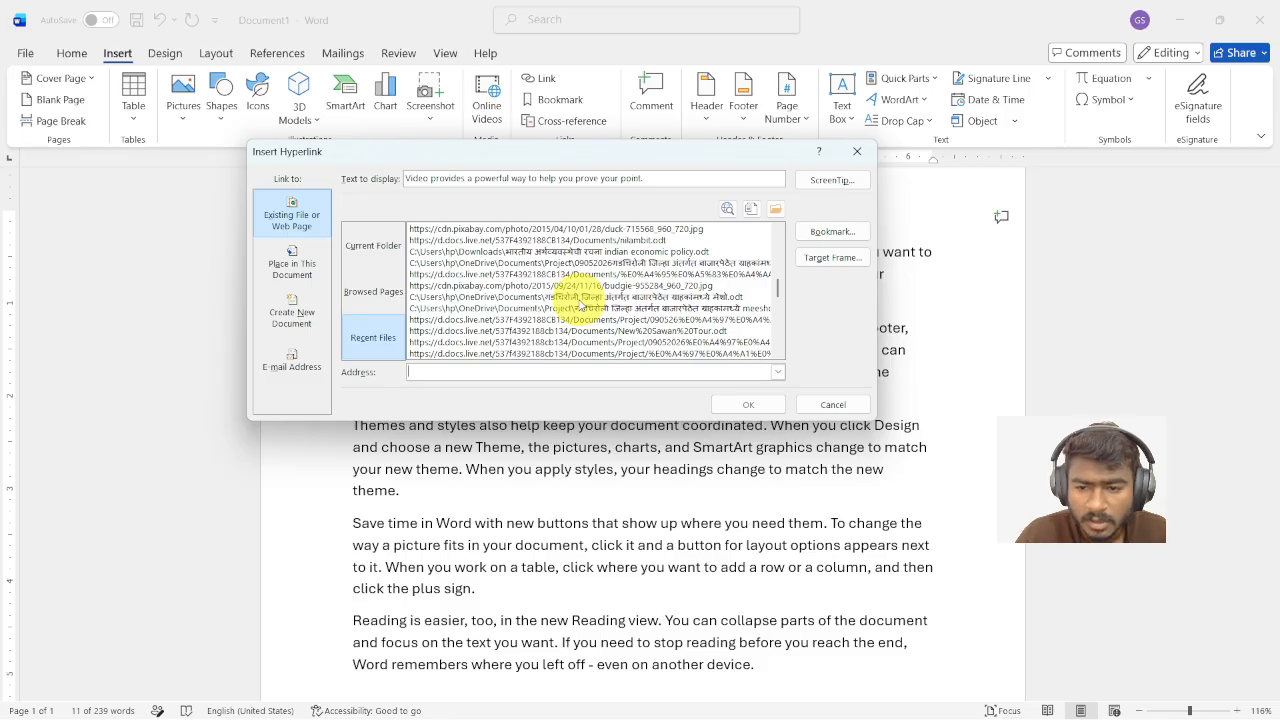
{"action": "scroll", "coordinate": [580, 305], "scroll_direction": "up", "scroll_amount": 3}
{"action": "scroll", "coordinate": [580, 305], "scroll_direction": "down", "scroll_amount": 6}
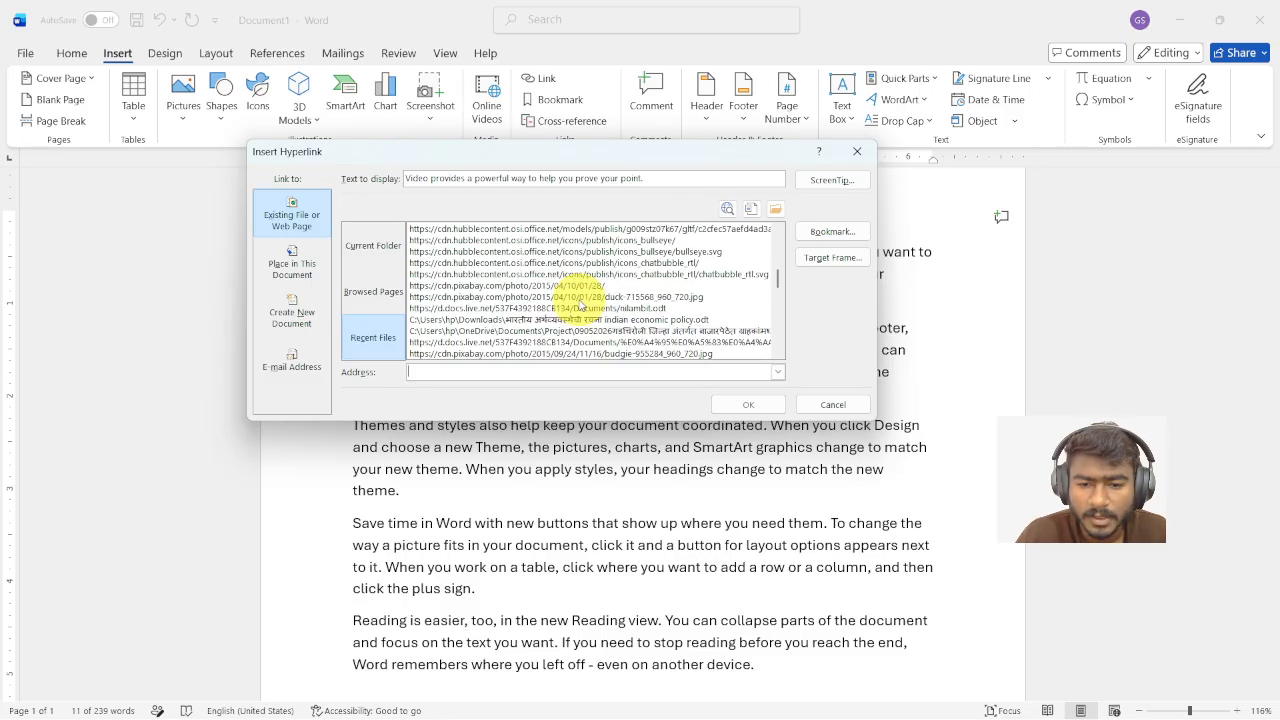
{"action": "scroll", "coordinate": [583, 305], "scroll_direction": "down", "scroll_amount": 2}
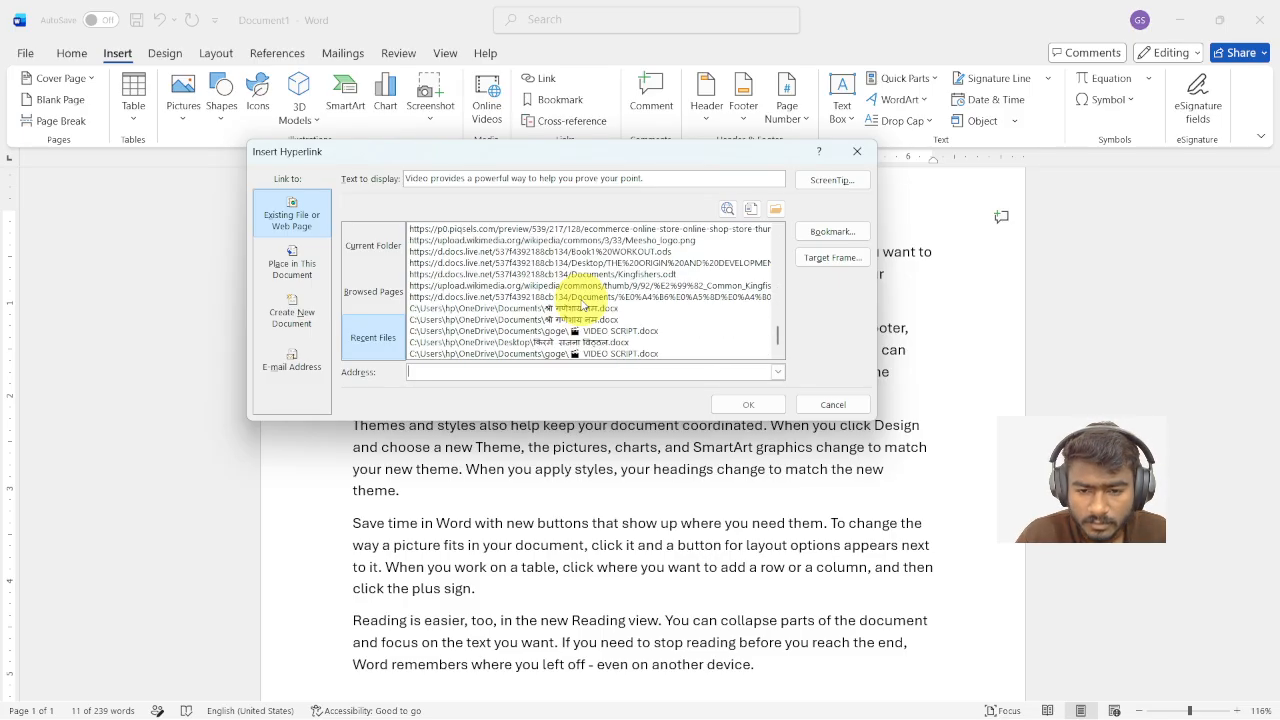
{"action": "left_click", "coordinate": [352, 308]}
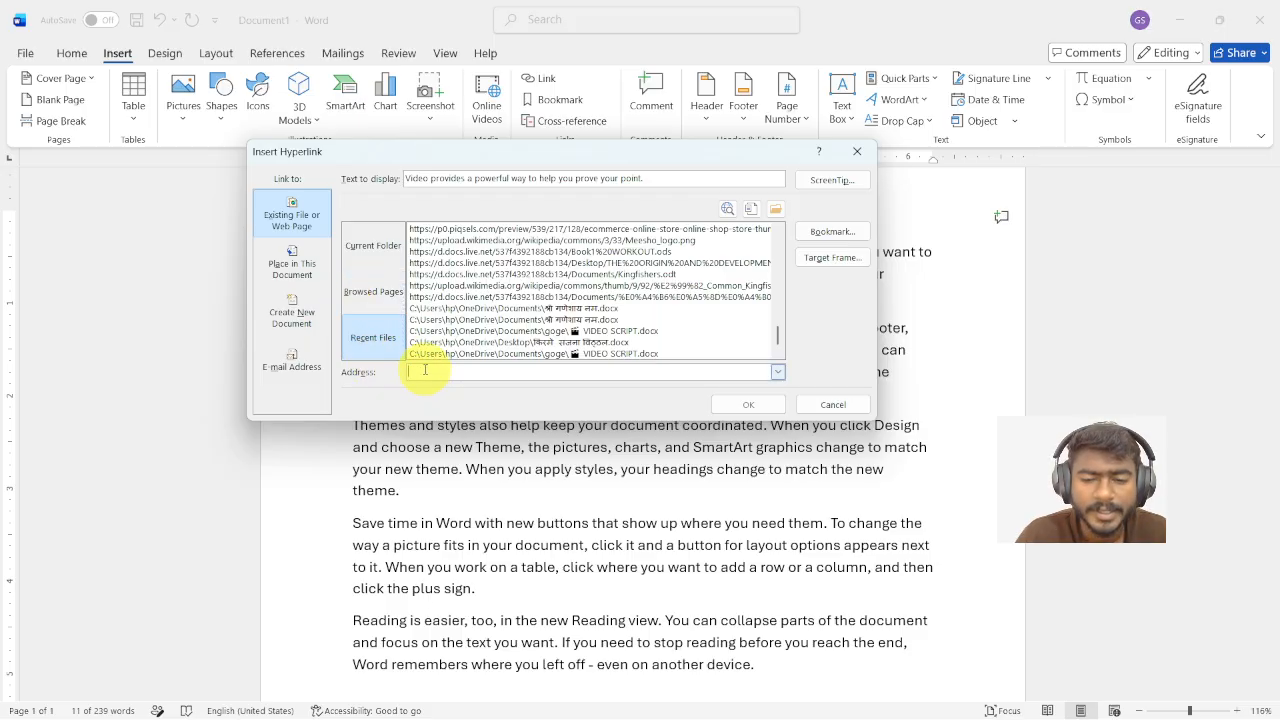
Link the whole first line to the existing file अनुक्रमणिका.odt in the Documents folder
{"action": "left_click", "coordinate": [373, 246]}
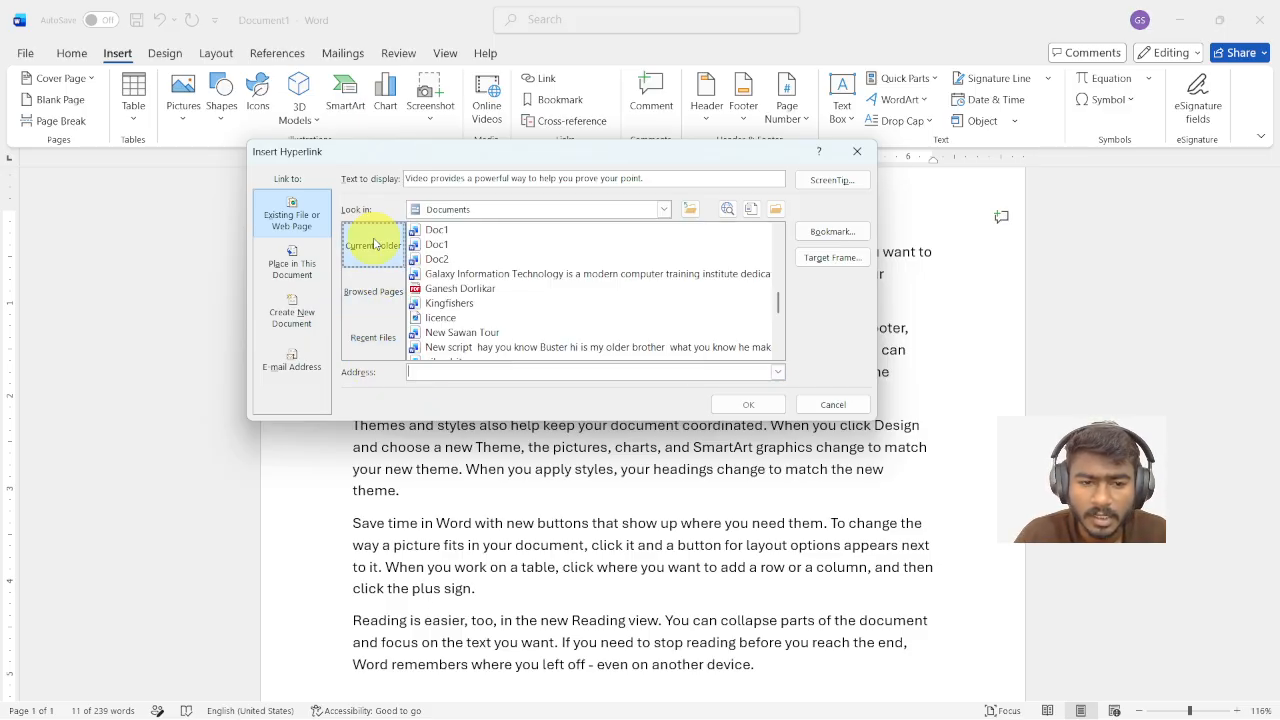
{"action": "left_click", "coordinate": [437, 289]}
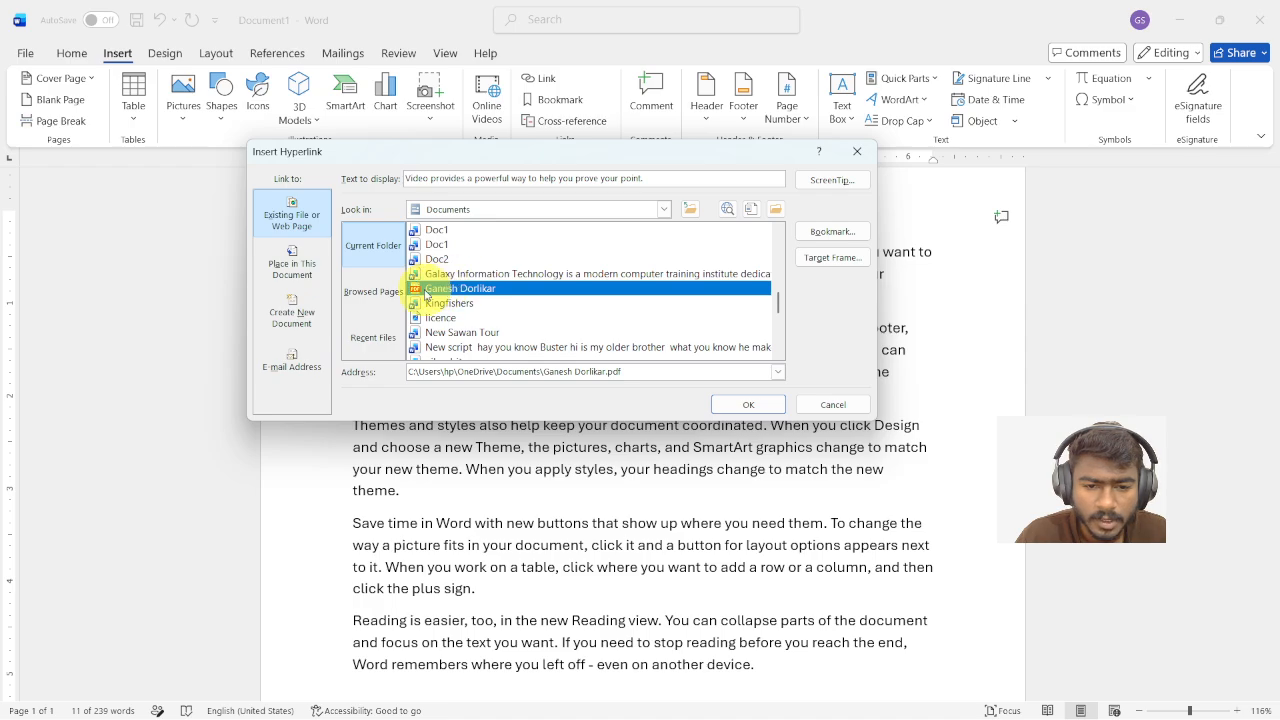
{"action": "scroll", "coordinate": [474, 287], "scroll_direction": "down", "scroll_amount": 3}
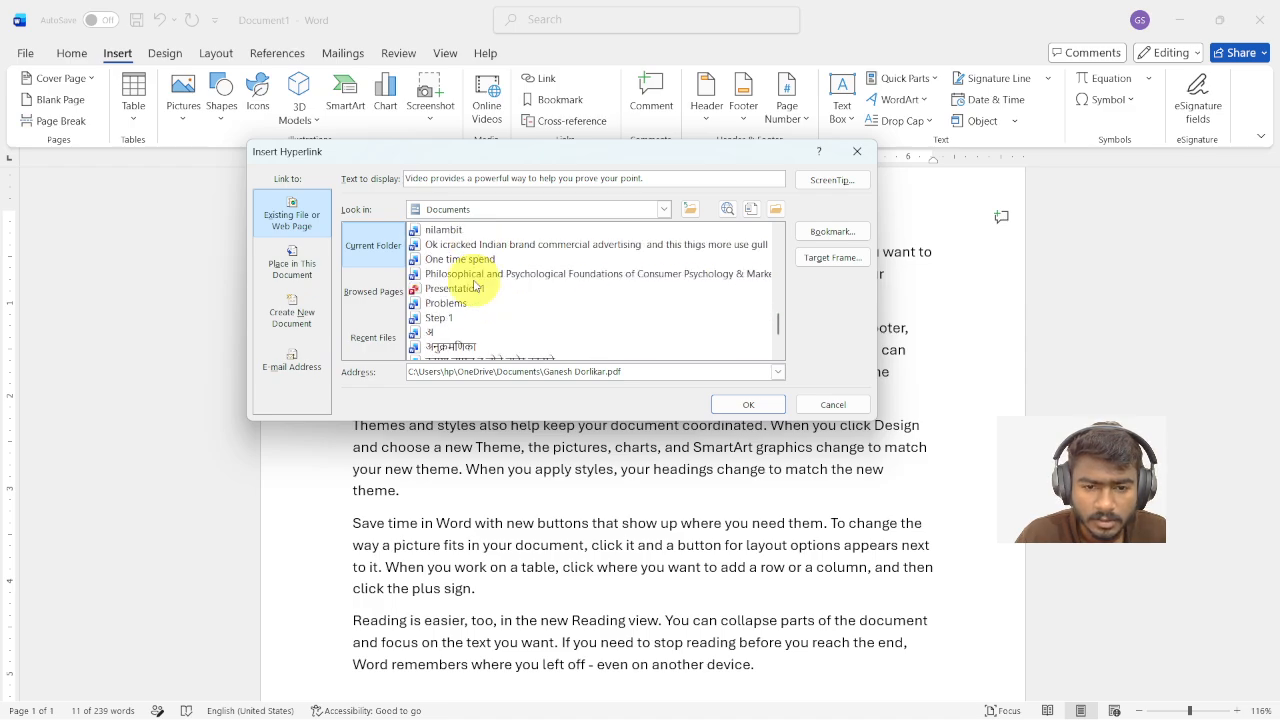
{"action": "left_click", "coordinate": [462, 346]}
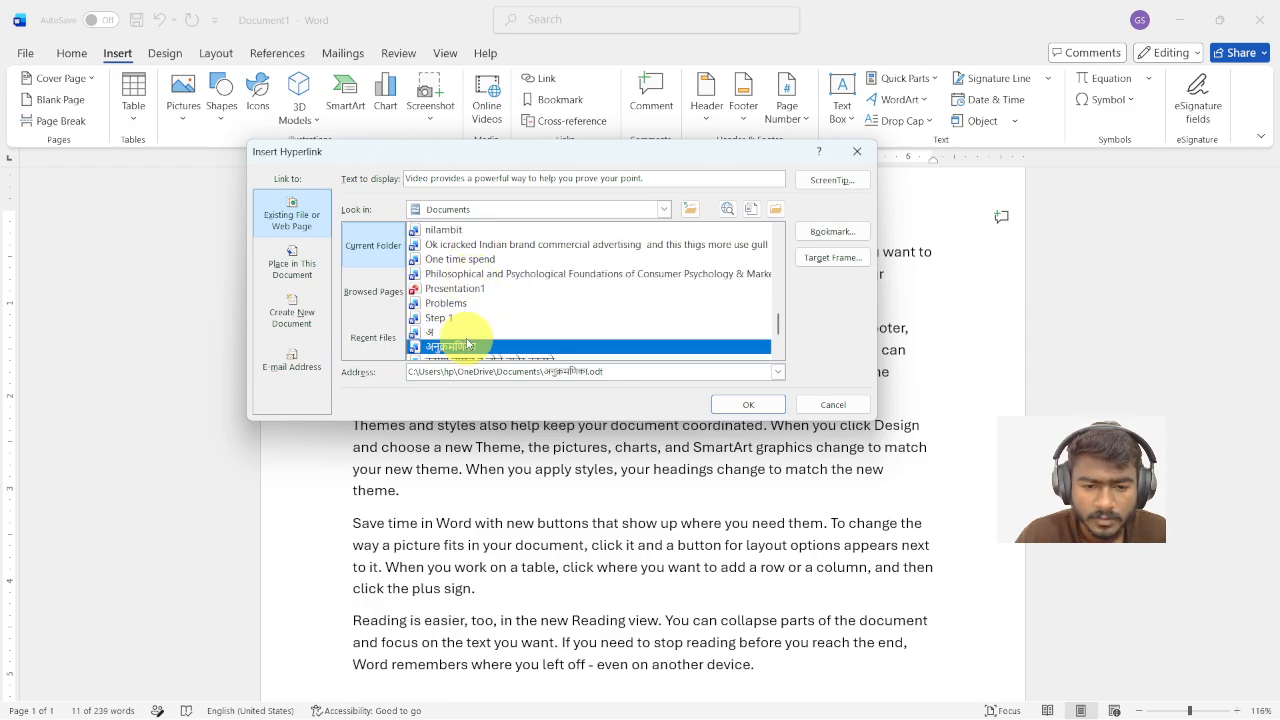
{"action": "scroll", "coordinate": [462, 340], "scroll_direction": "down", "scroll_amount": 1}
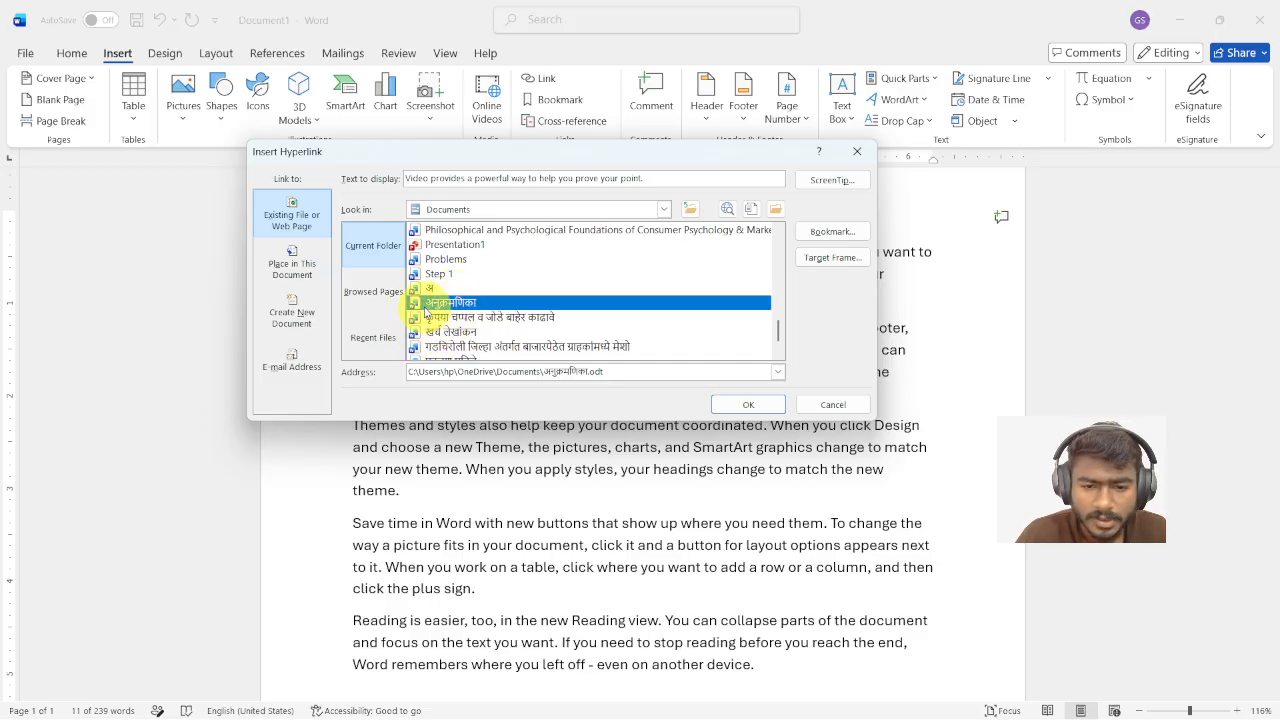
{"action": "left_click", "coordinate": [729, 406]}
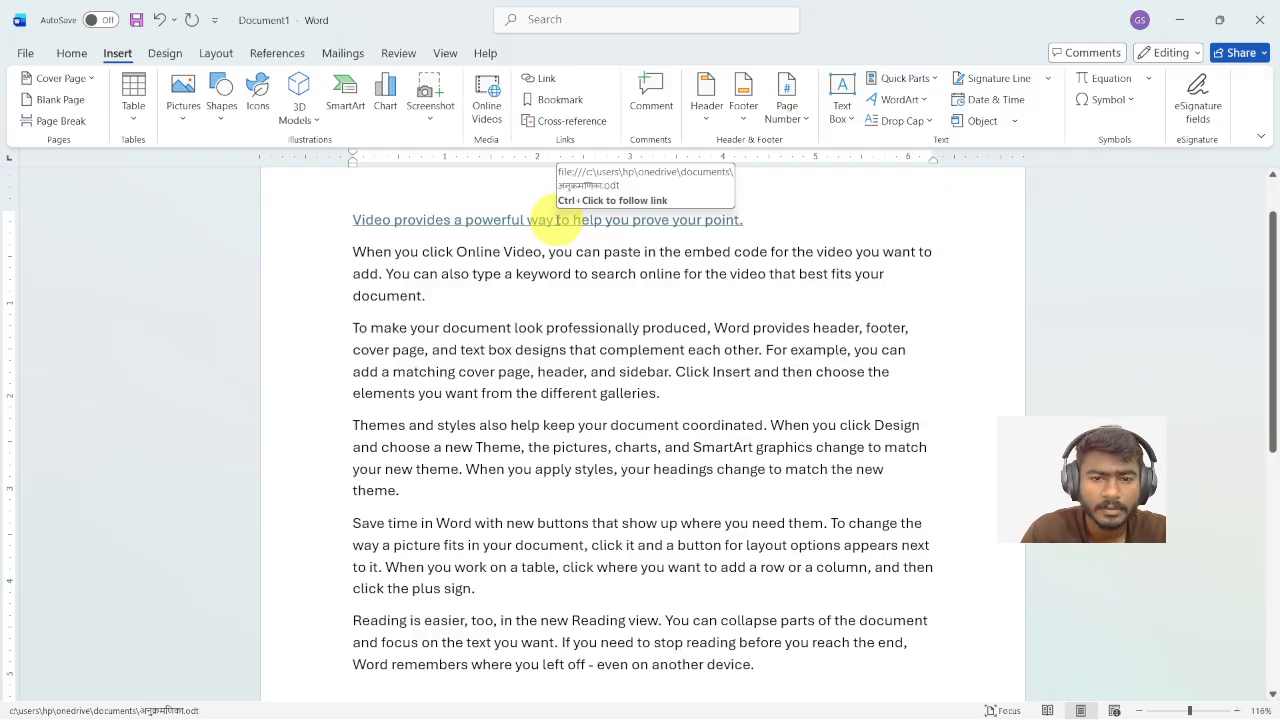
Follow the first line's hyperlink past the security notice, look through the linked document's contents list and close it
{"action": "left_click", "coordinate": [480, 222], "text": "ctrl"}
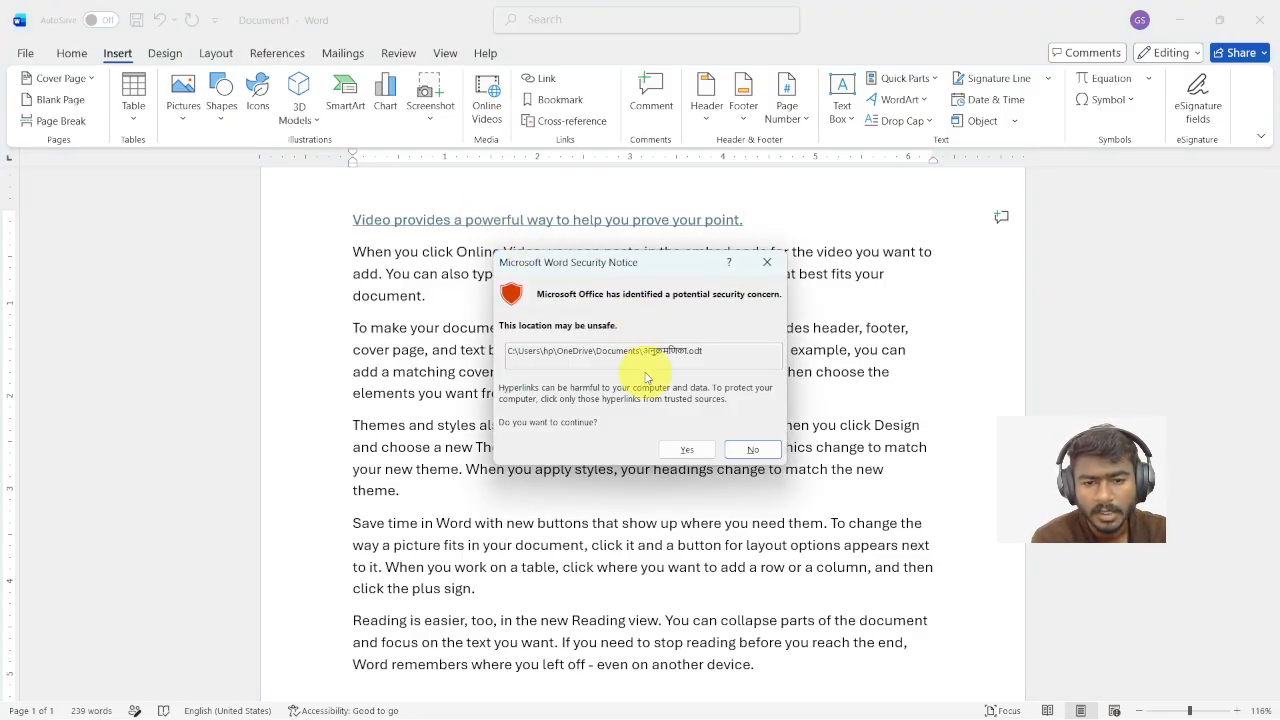
{"action": "left_click", "coordinate": [686, 449]}
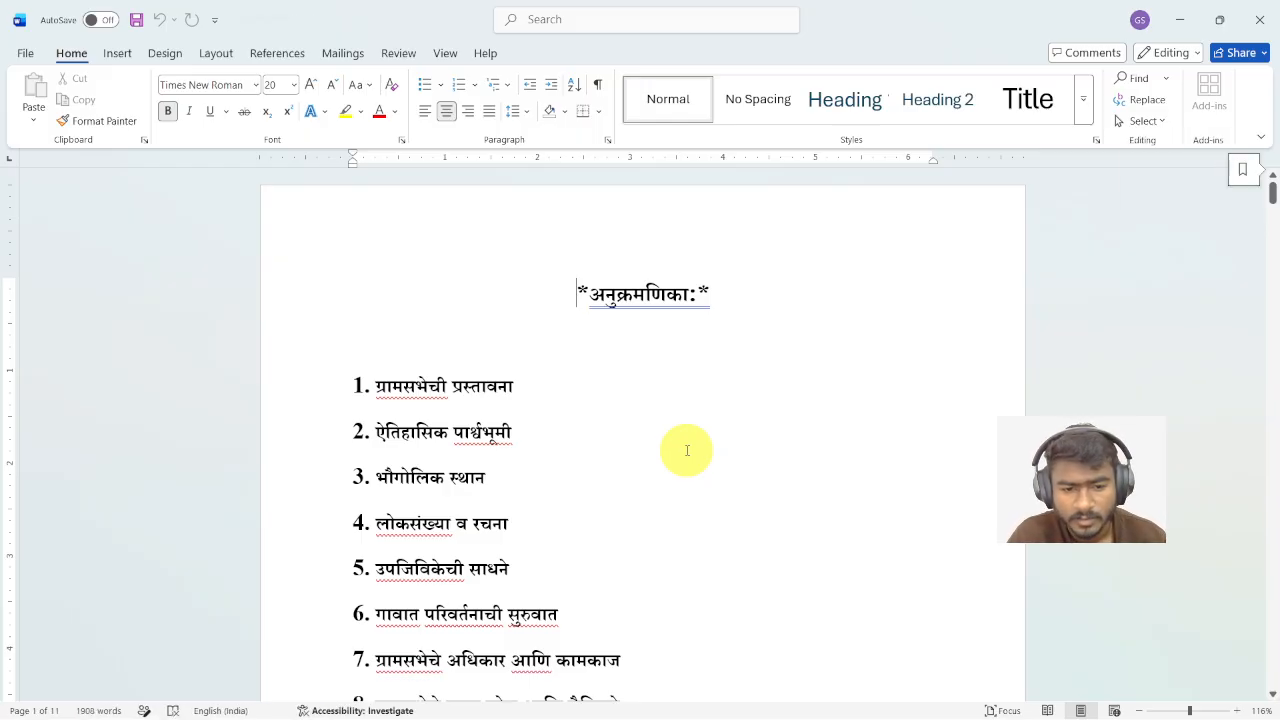
{"action": "scroll", "coordinate": [712, 400], "scroll_direction": "down", "scroll_amount": 2}
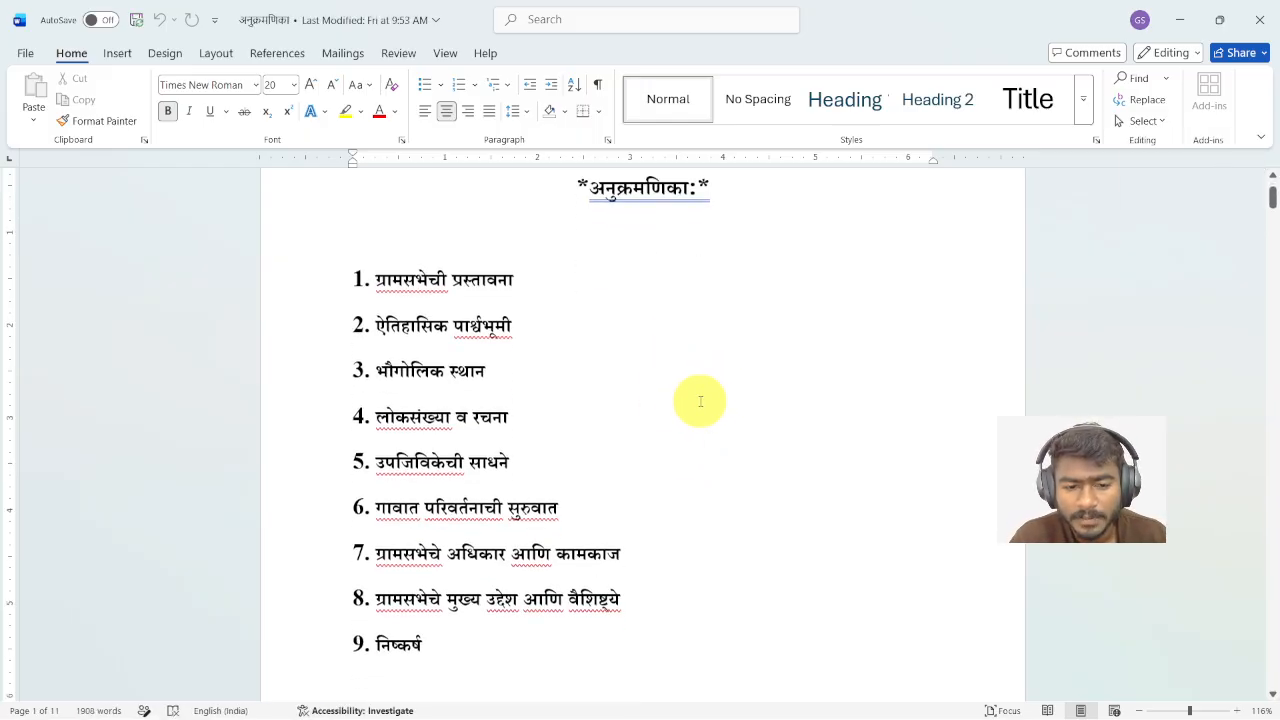
{"action": "scroll", "coordinate": [700, 401], "scroll_direction": "down", "scroll_amount": 2}
{"action": "scroll", "coordinate": [700, 400], "scroll_direction": "up", "scroll_amount": 4}
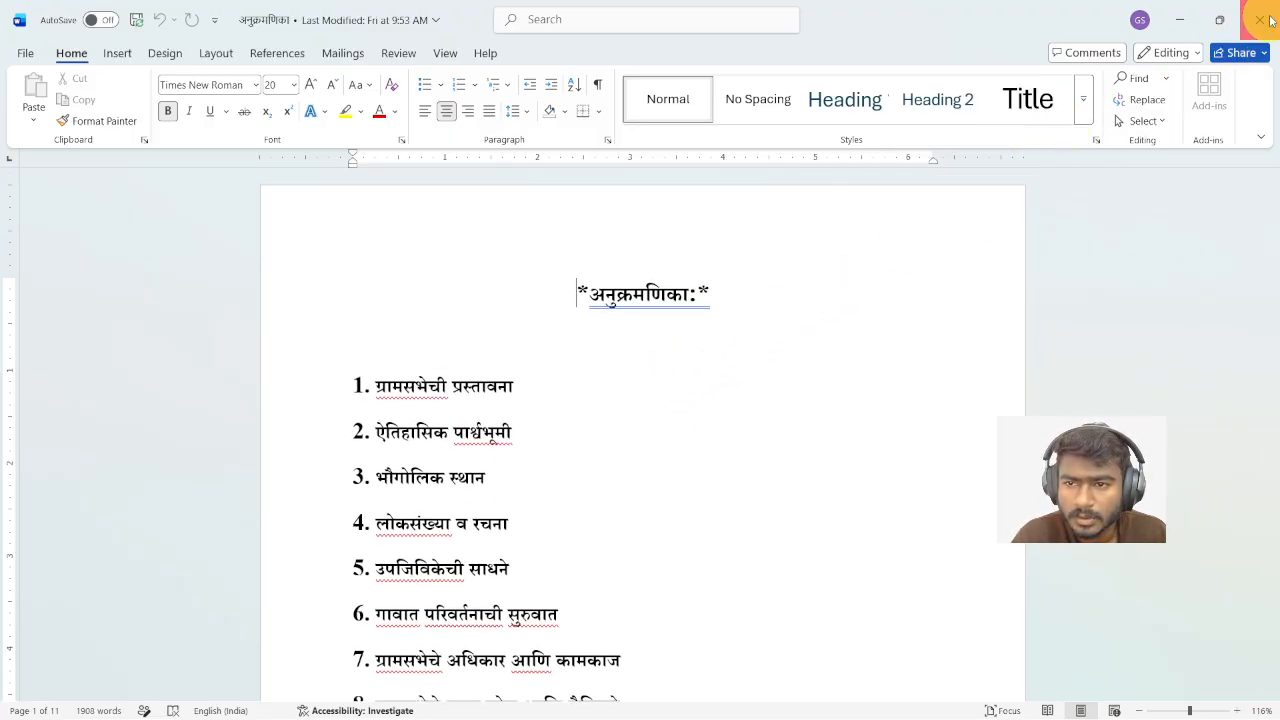
{"action": "left_click", "coordinate": [1262, 20]}
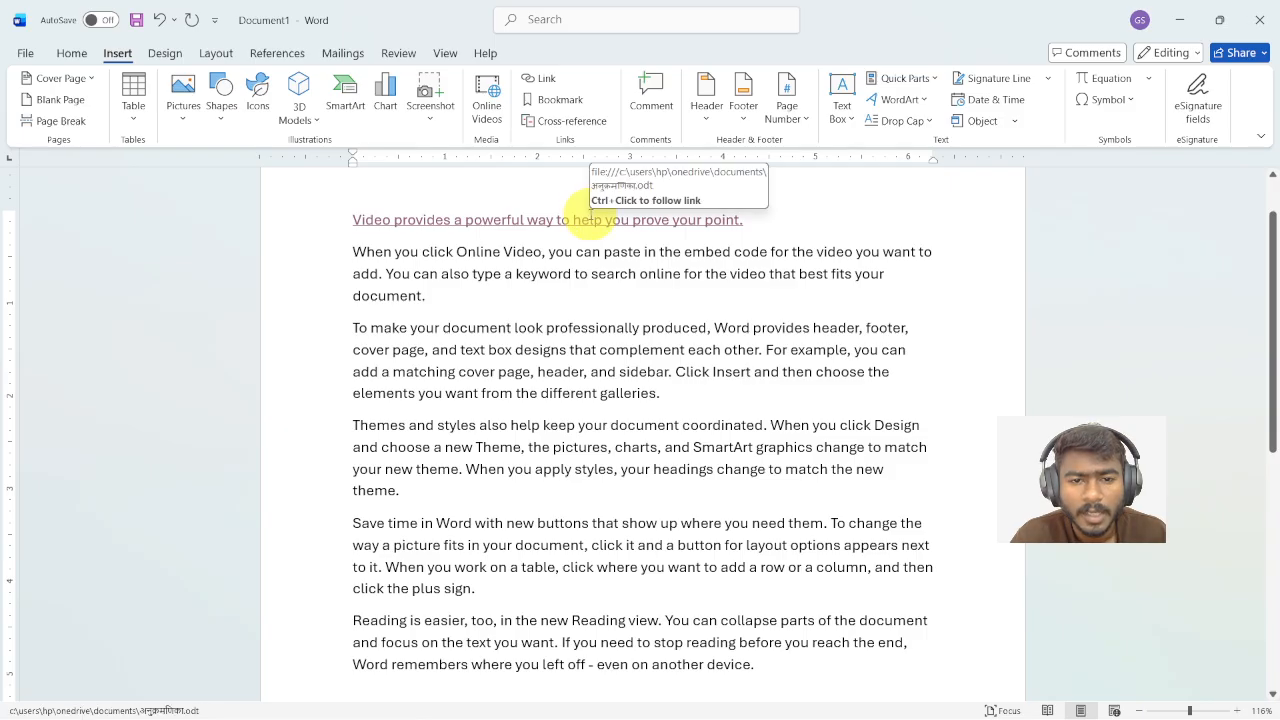
Remove the hyperlink from the whole first line
{"action": "left_click", "coordinate": [323, 217]}
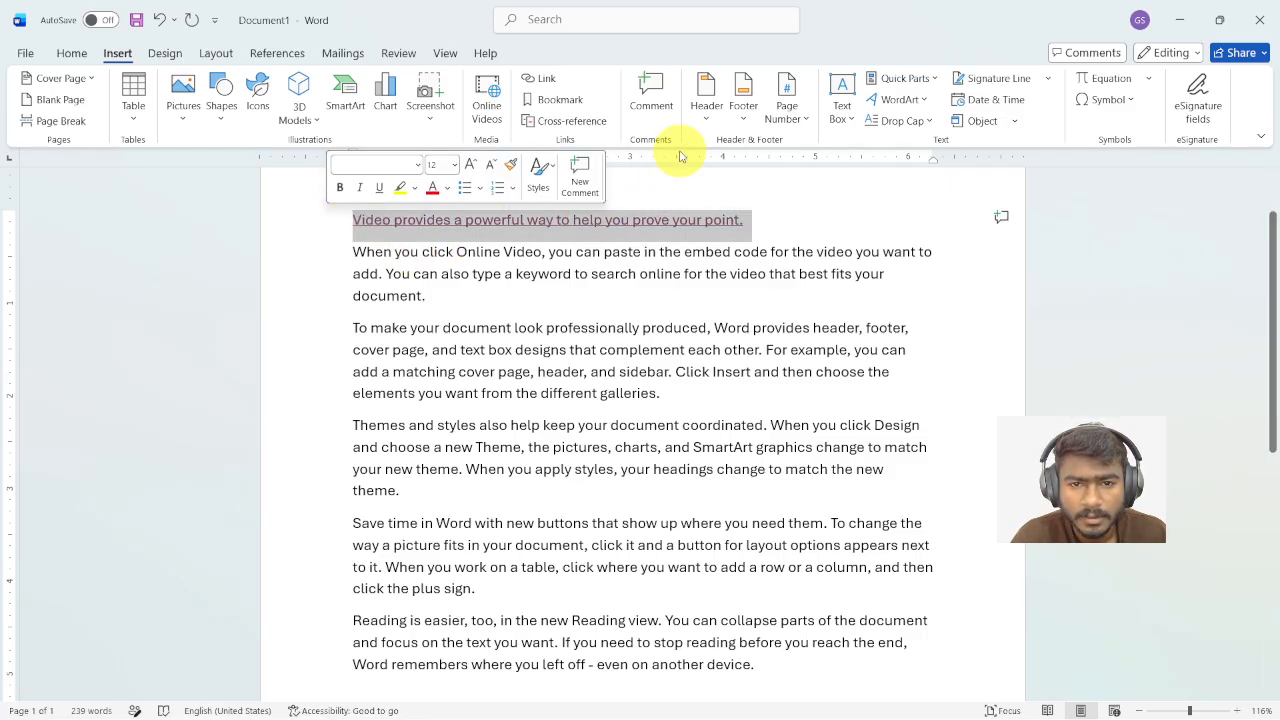
{"action": "left_click", "coordinate": [538, 79]}
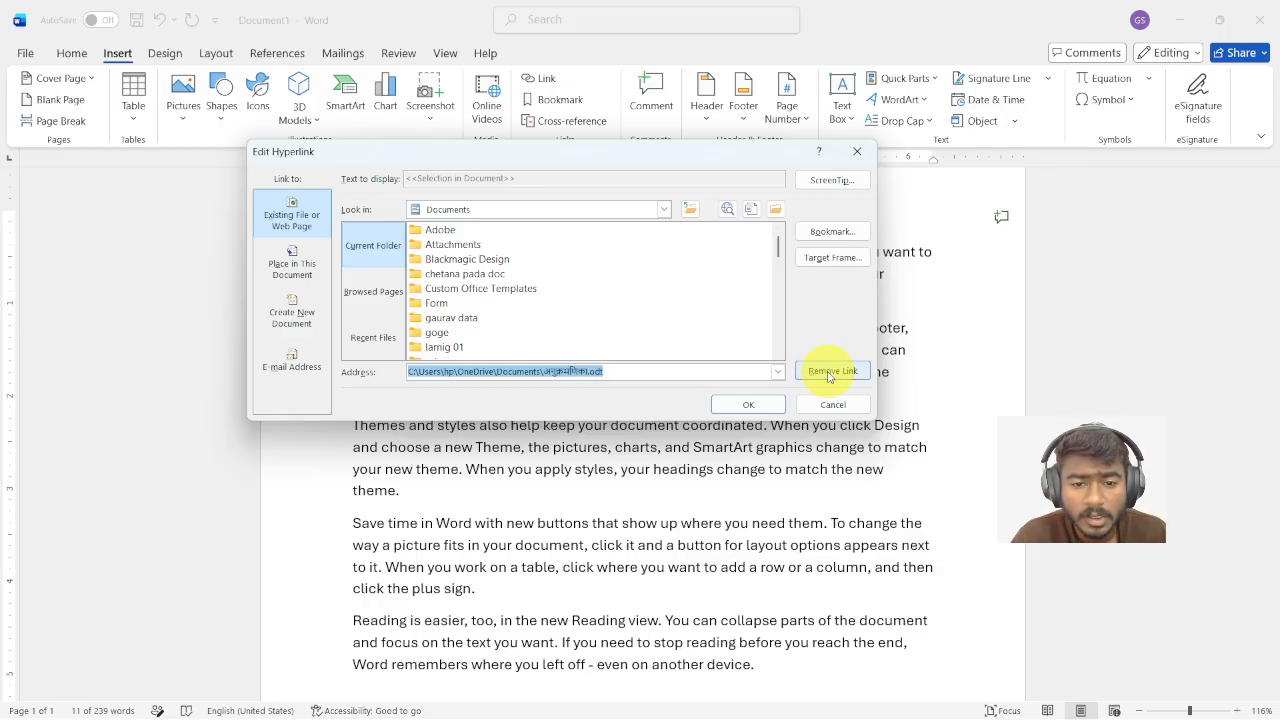
{"action": "left_click", "coordinate": [829, 376]}
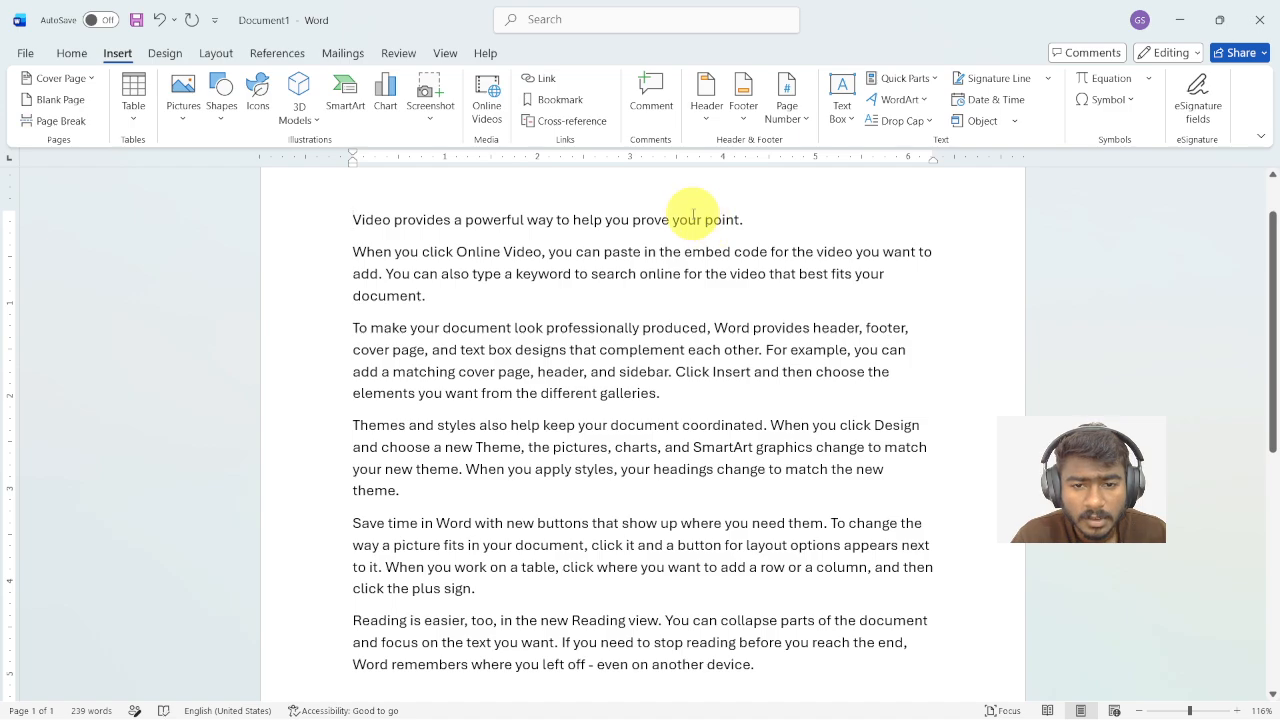
{"action": "double_click", "coordinate": [371, 219]}
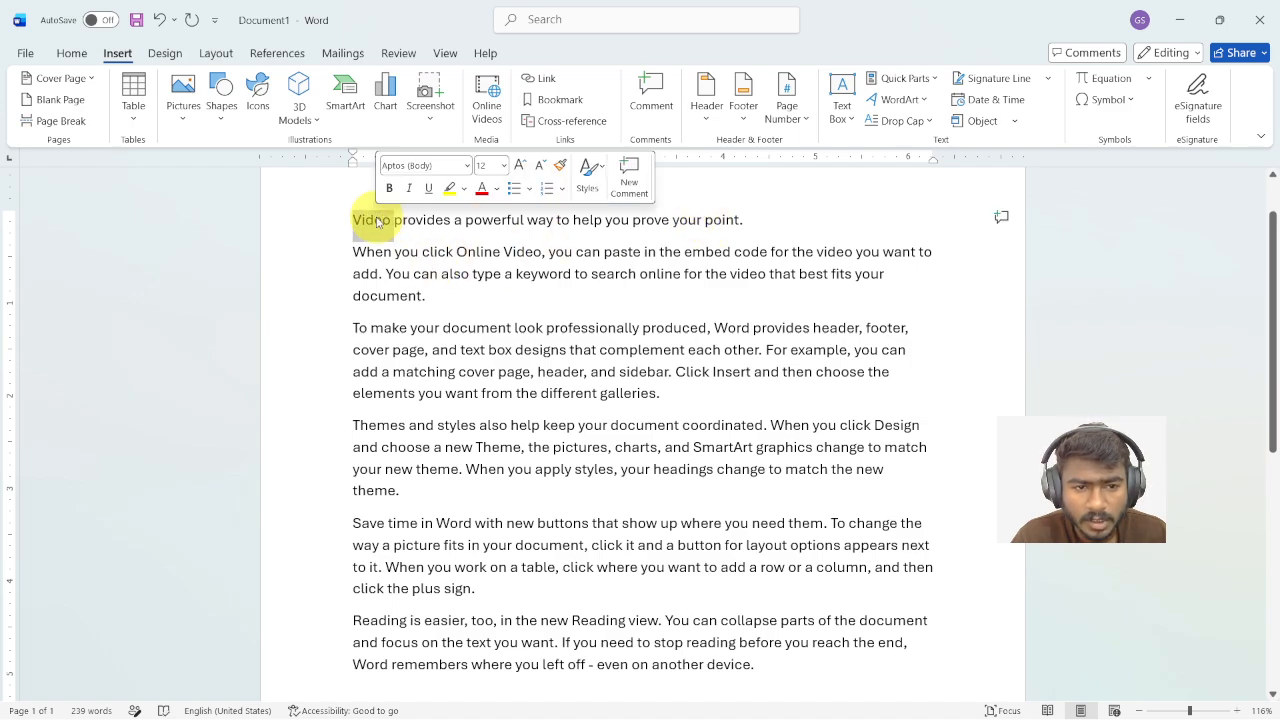
{"action": "left_click", "coordinate": [545, 79]}
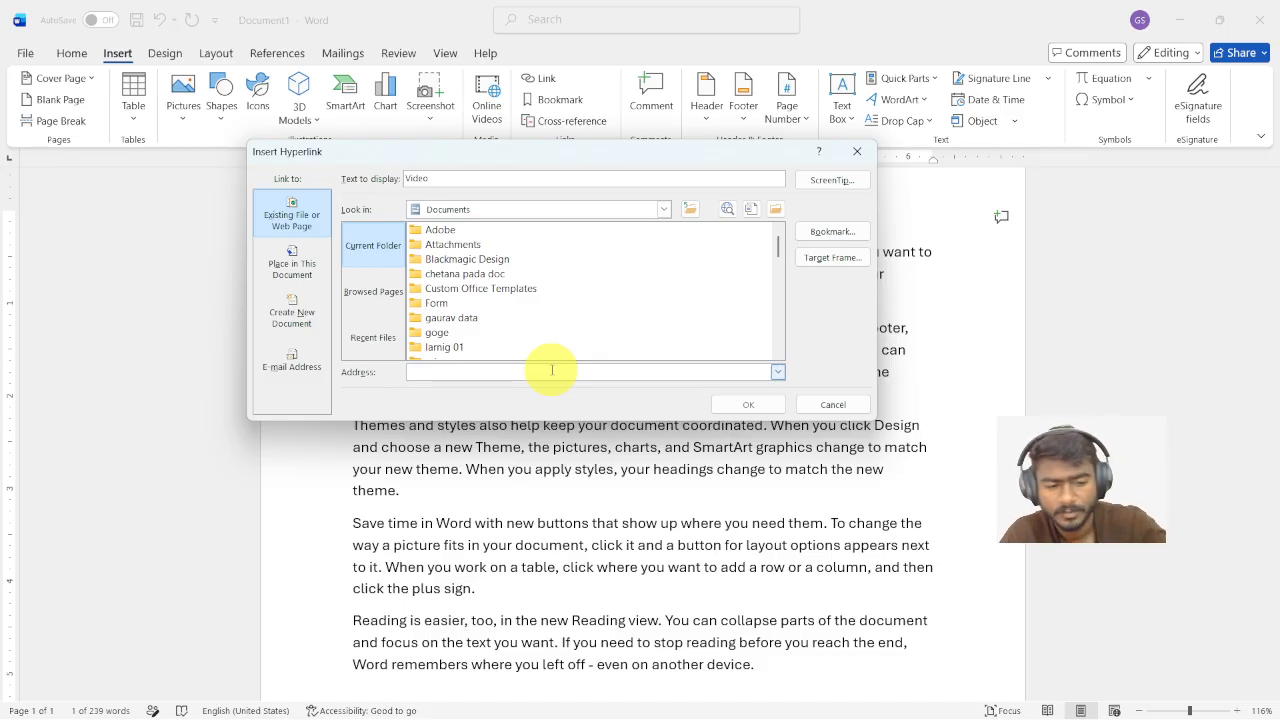
{"action": "type", "text": "www"}
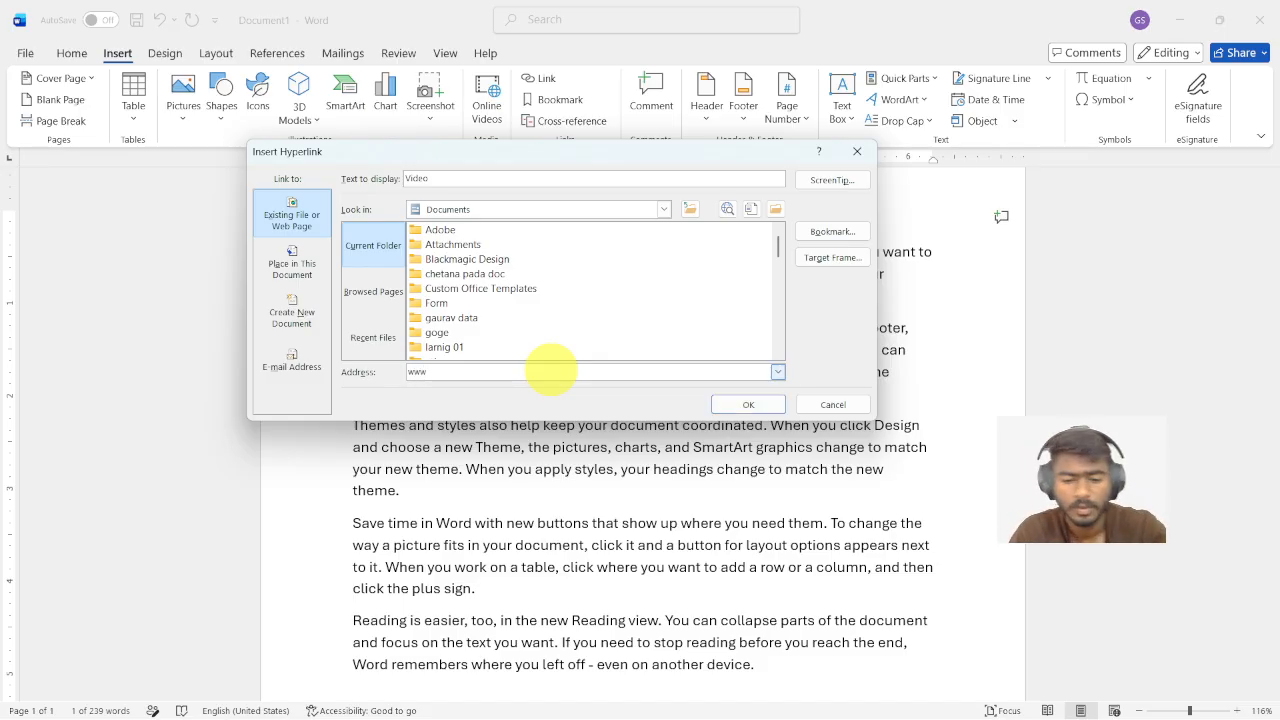
{"action": "type", "text": "."}
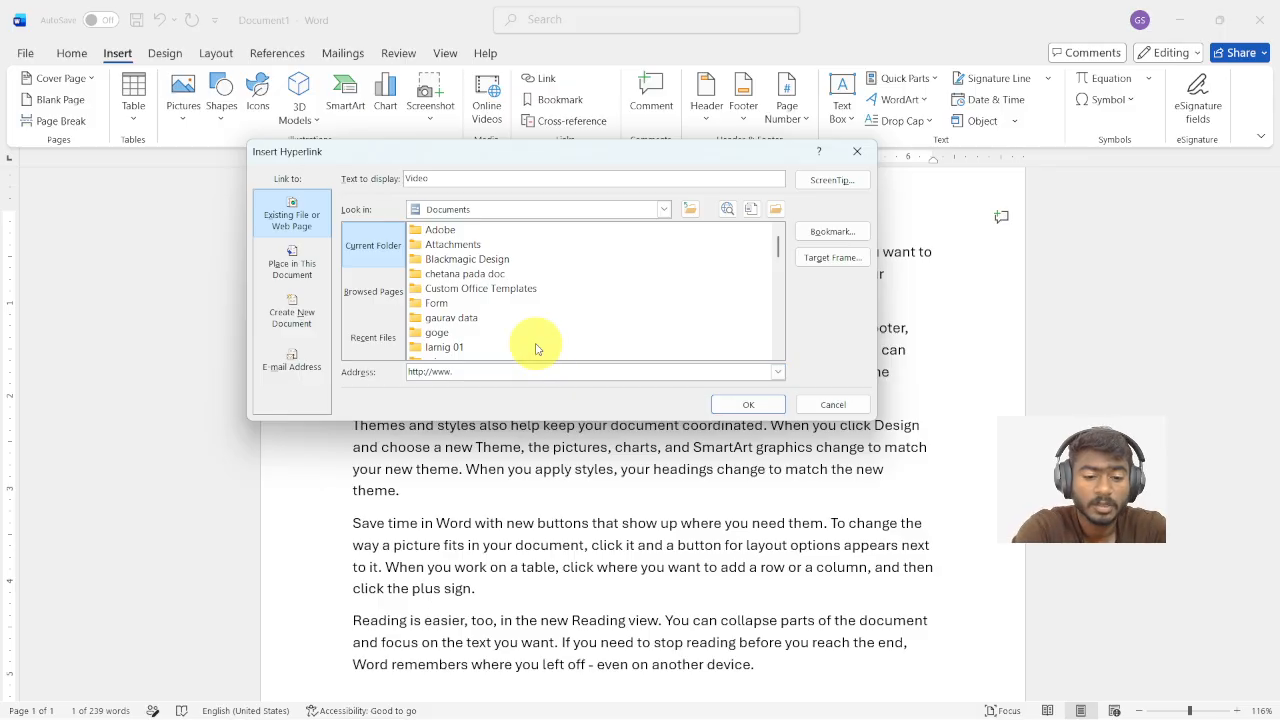
{"action": "type", "text": "instagra"}
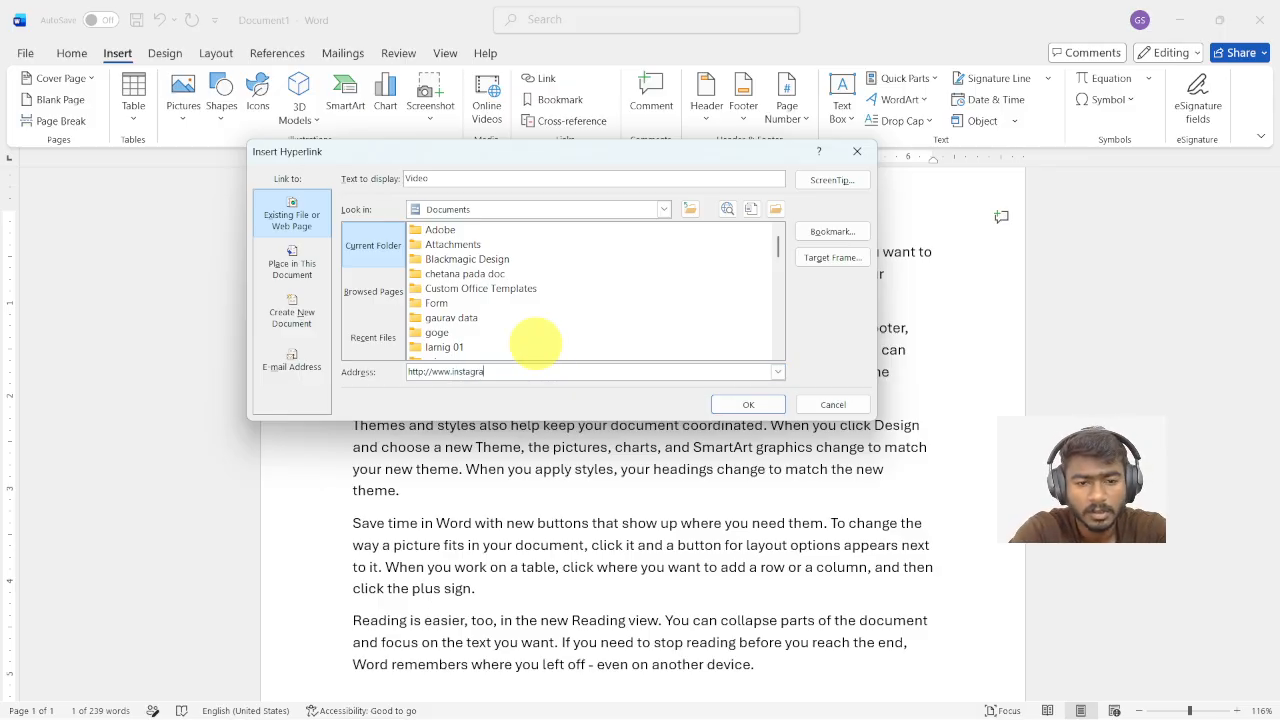
{"action": "type", "text": "m"}
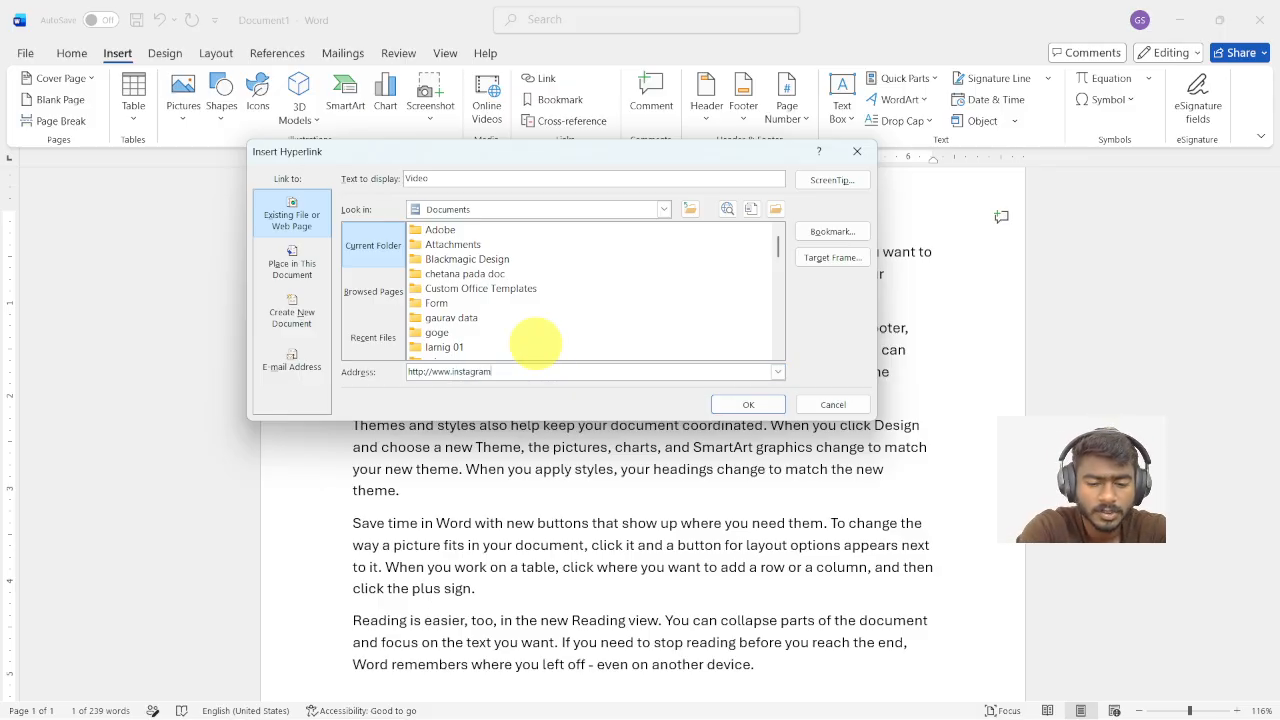
{"action": "type", "text": ".com"}
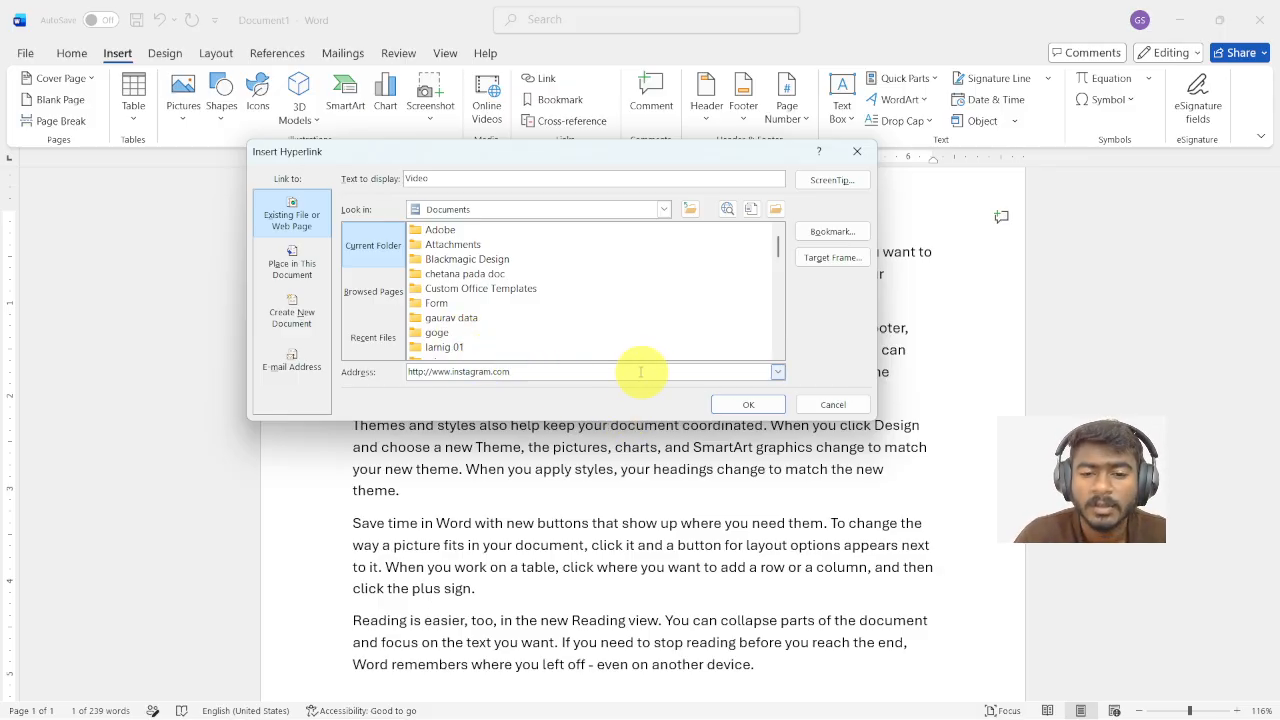
{"action": "left_click", "coordinate": [750, 405]}
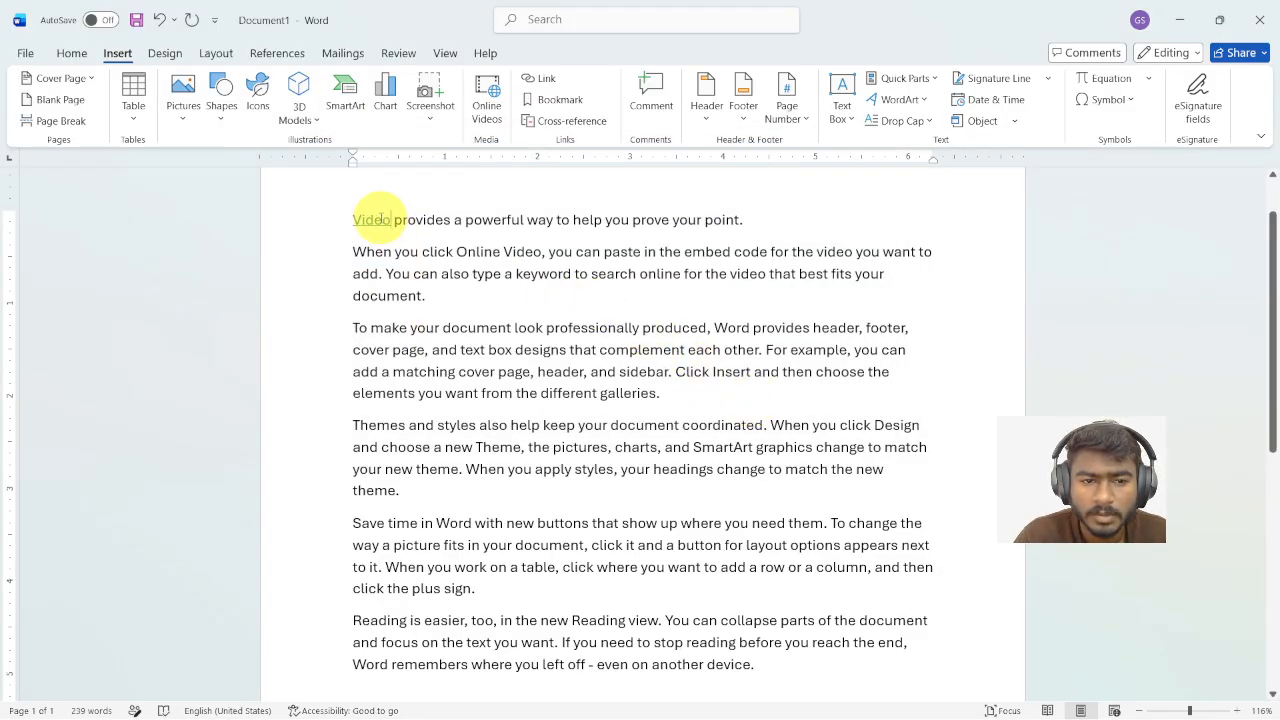
Turn off the advanced editing option "Use CTRL + Click to follow hyperlink"
{"action": "mouse_move", "coordinate": [378, 217]}
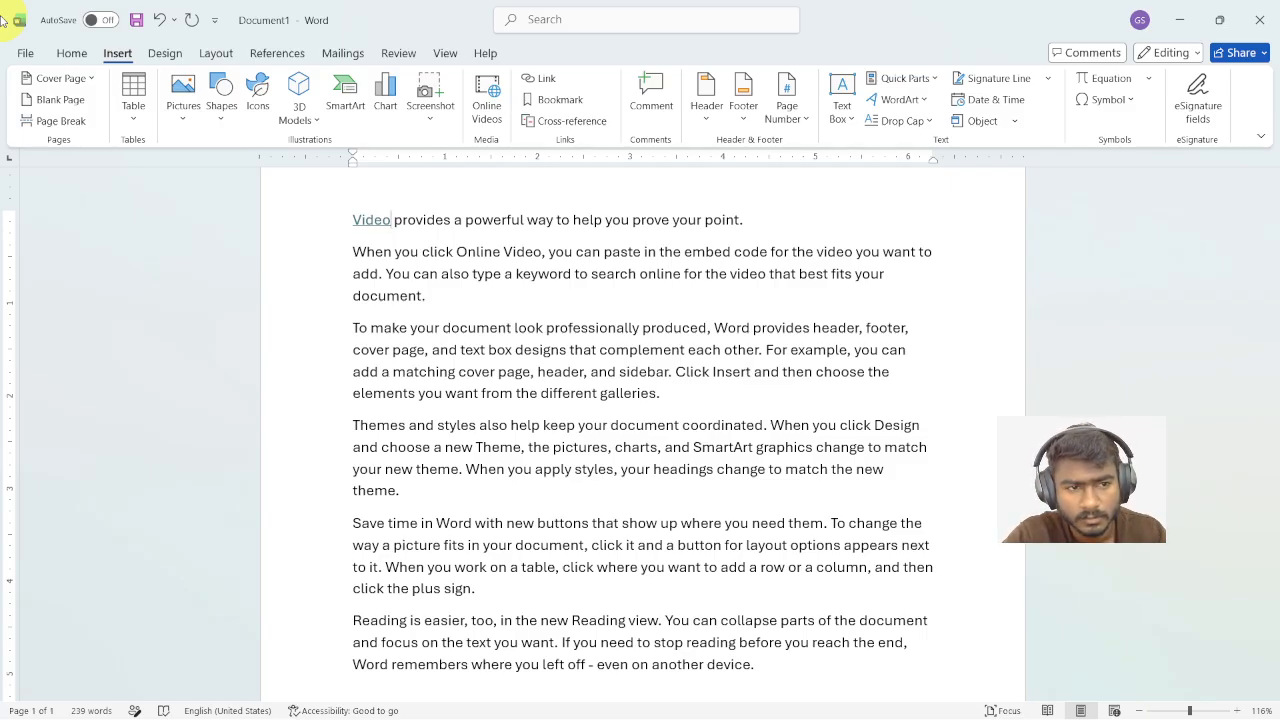
{"action": "left_click", "coordinate": [68, 52]}
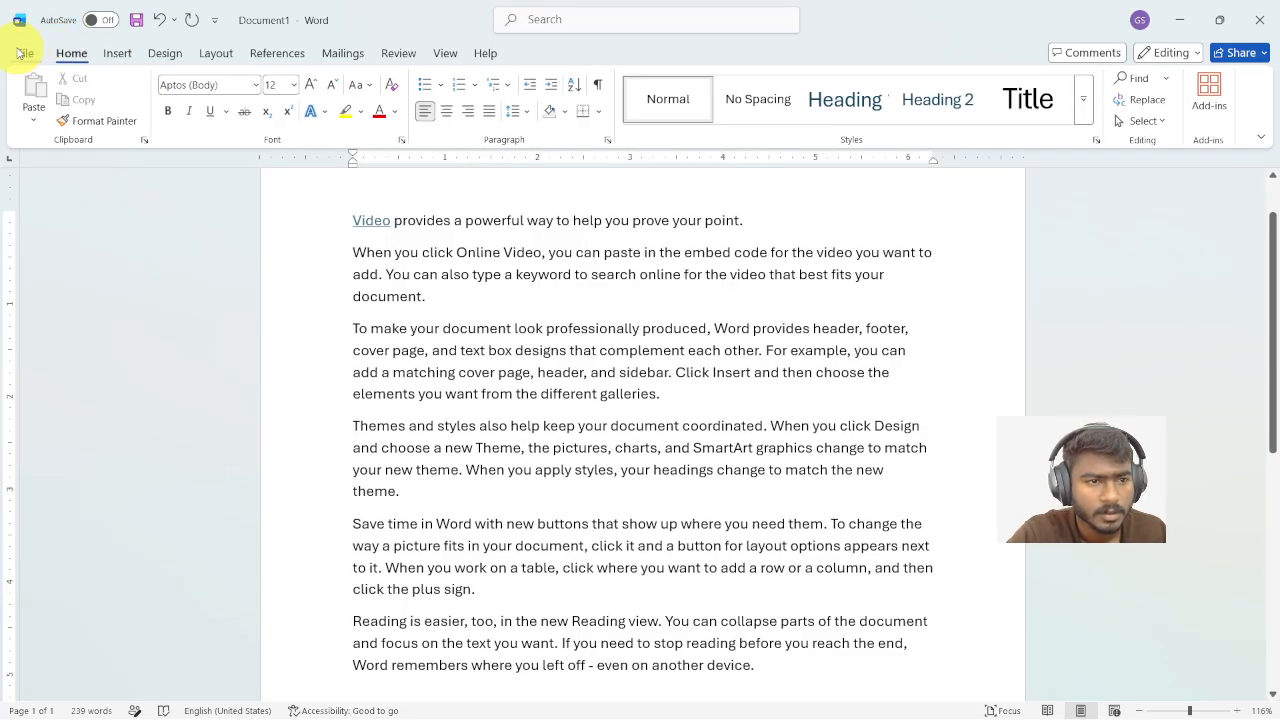
{"action": "left_click", "coordinate": [20, 53]}
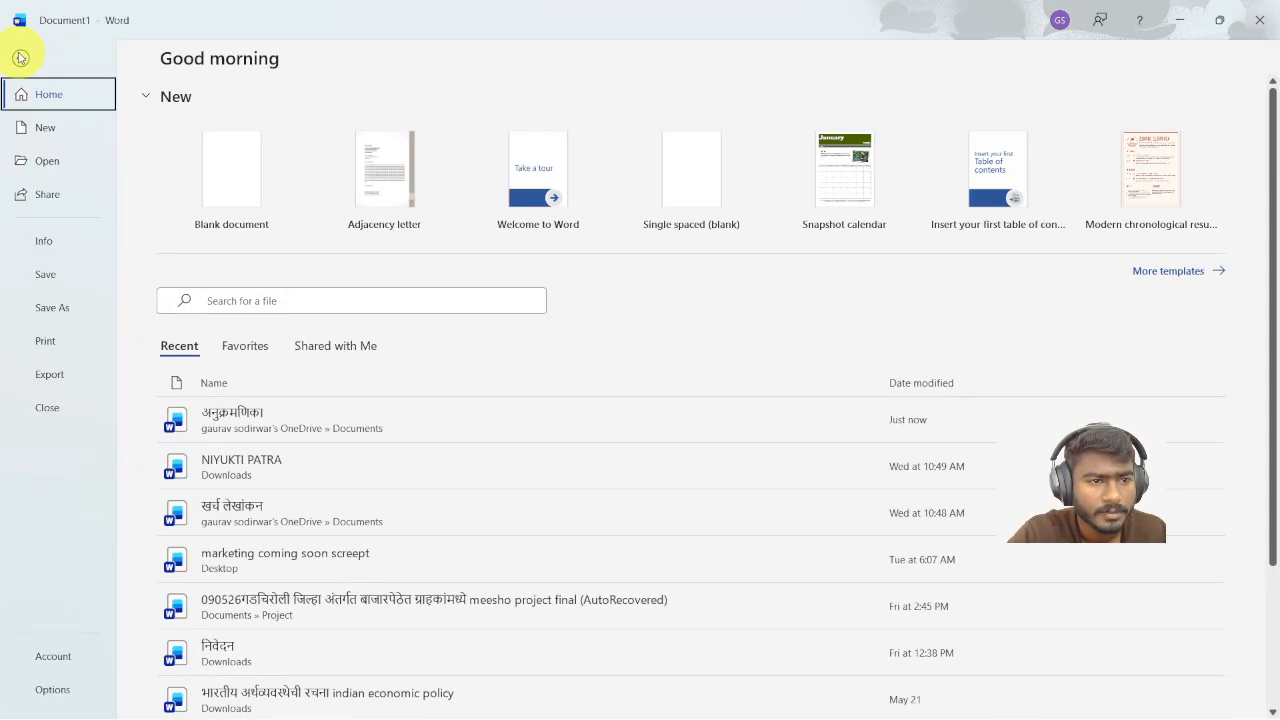
{"action": "left_click", "coordinate": [64, 692]}
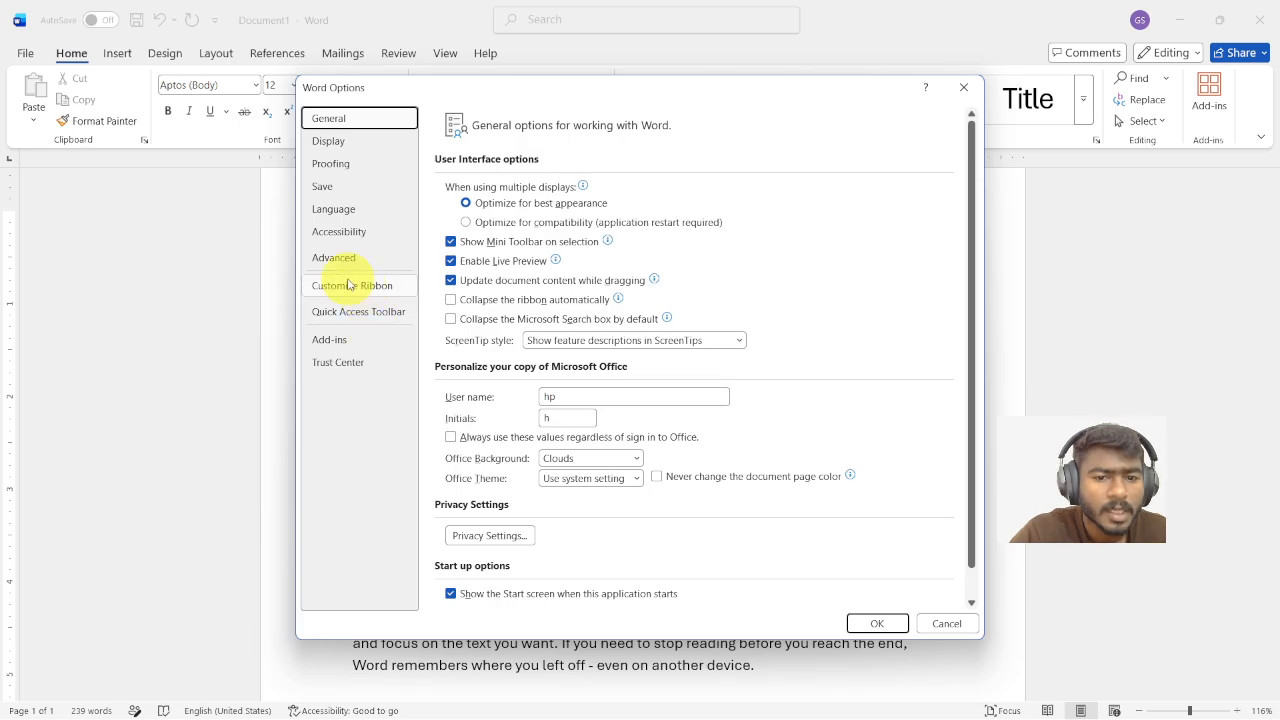
{"action": "left_click", "coordinate": [340, 145]}
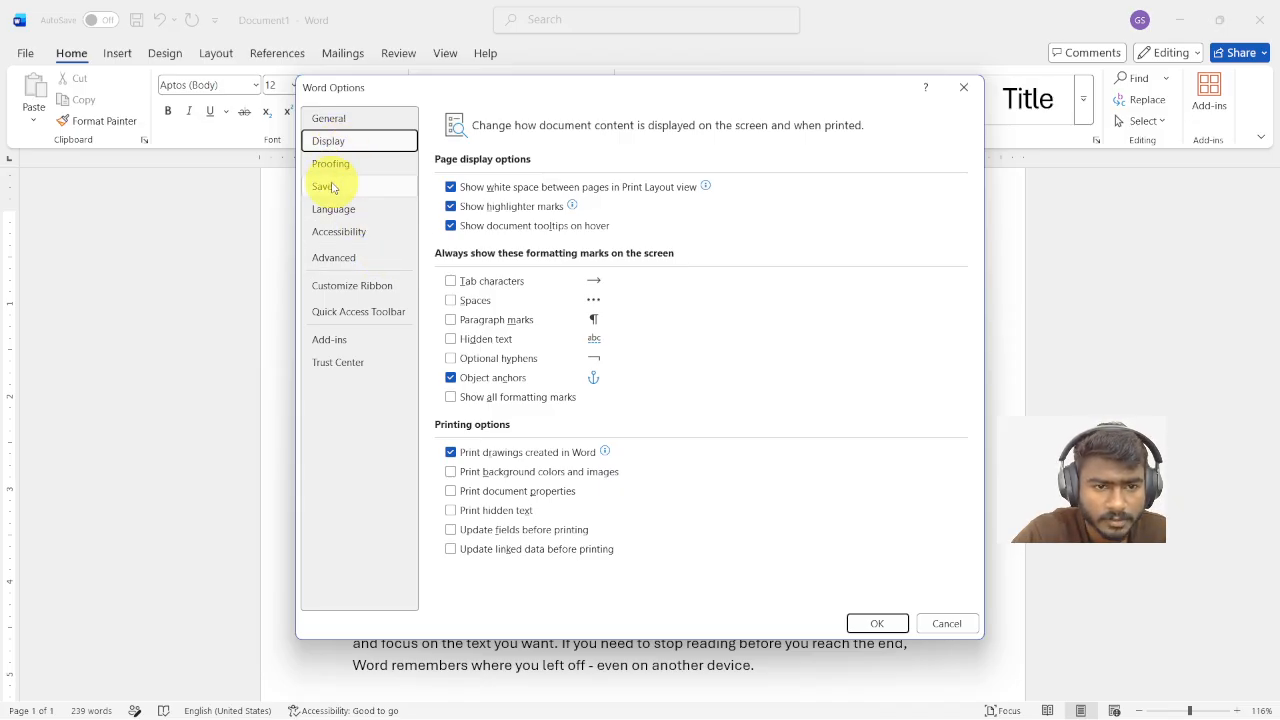
{"action": "left_click", "coordinate": [344, 261]}
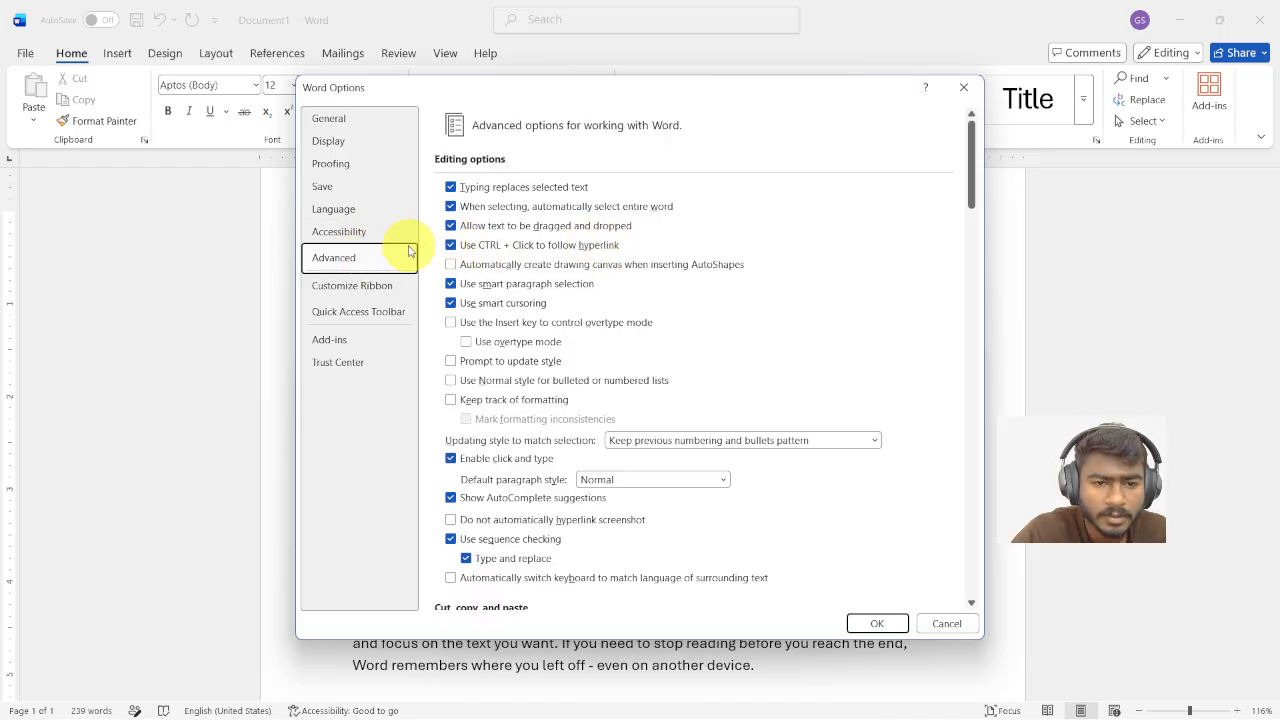
{"action": "left_click", "coordinate": [450, 246]}
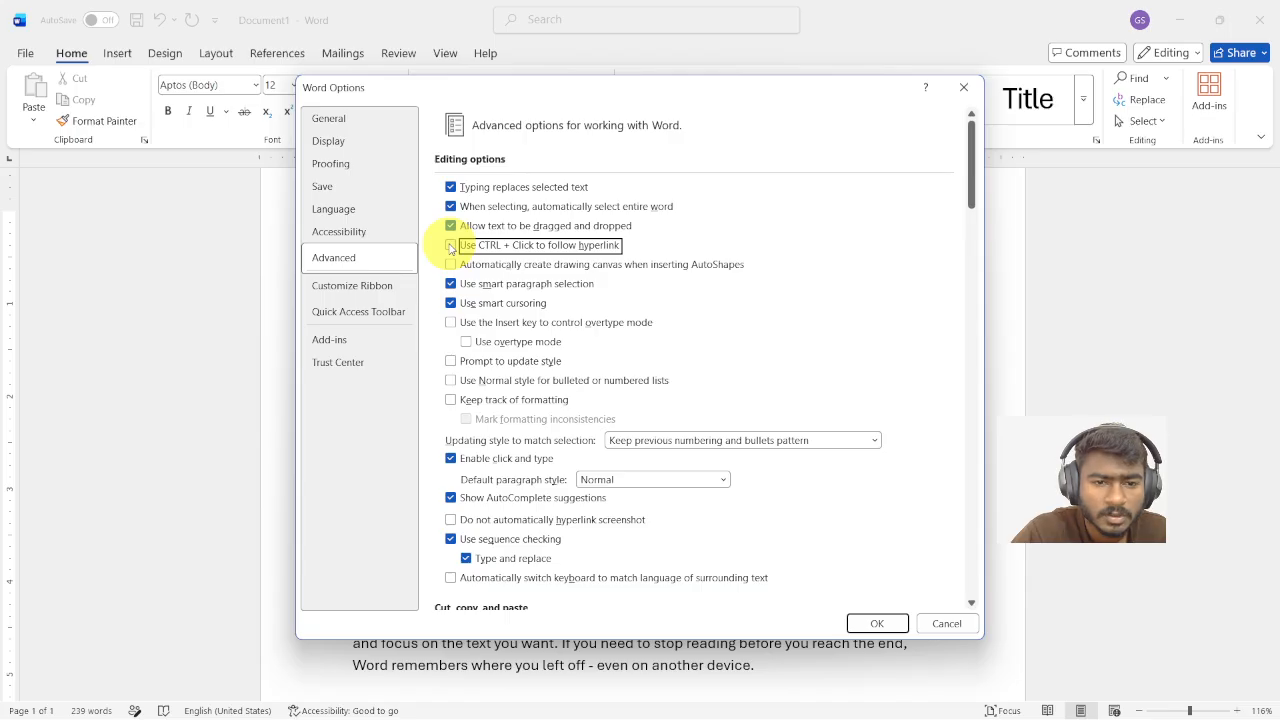
{"action": "left_click", "coordinate": [891, 622]}
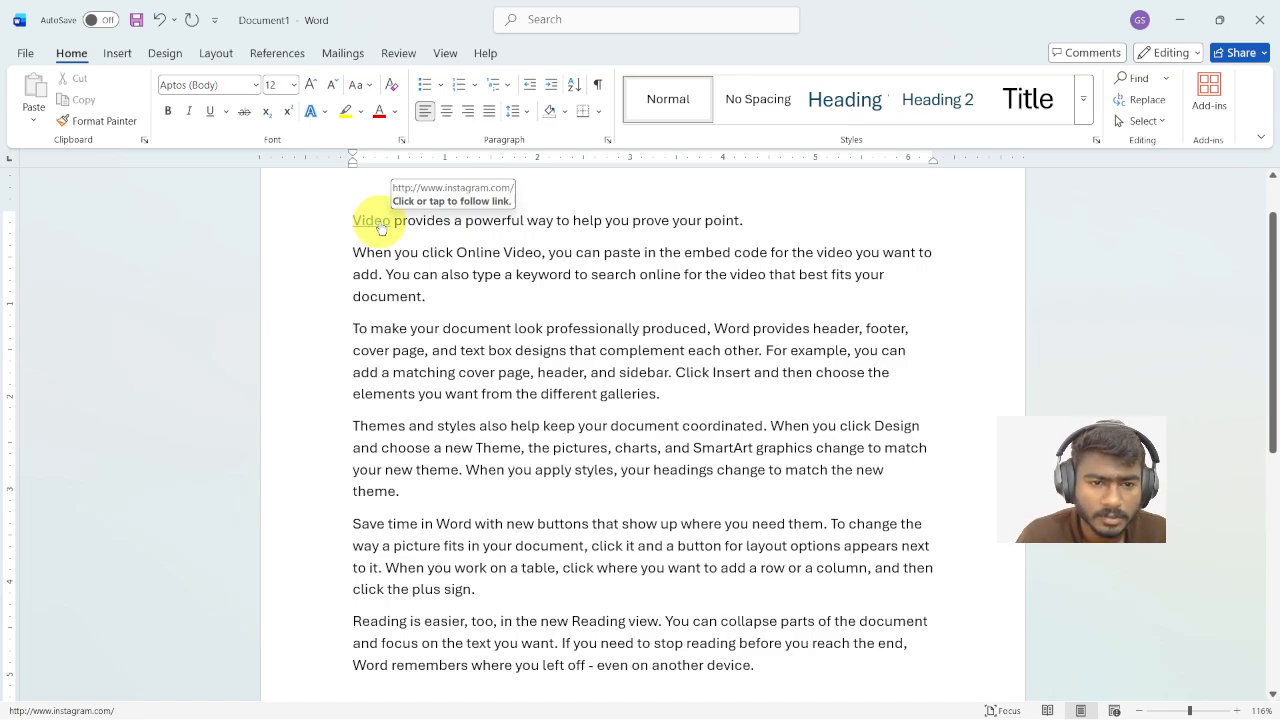
Try following the hyperlink on the word "Video" in the first line
{"action": "left_click", "coordinate": [371, 222]}
{"action": "left_click", "coordinate": [394, 220]}
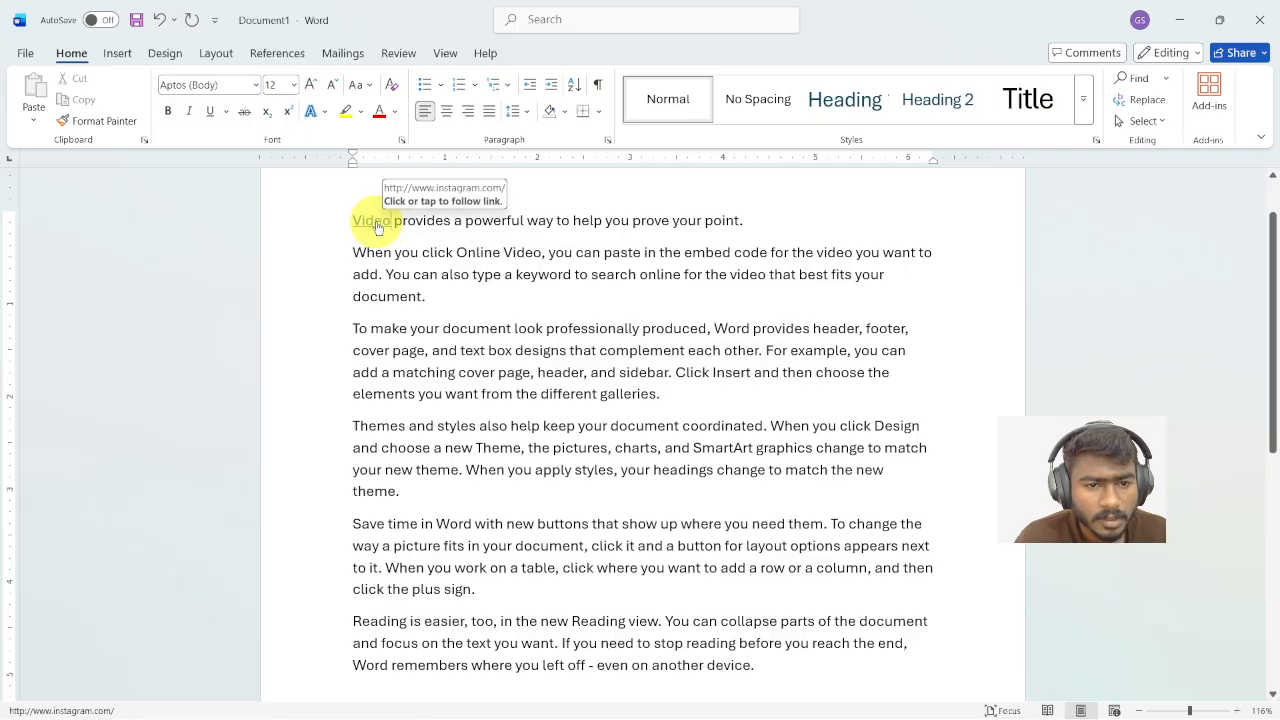
{"action": "left_click", "coordinate": [382, 228], "text": "ctrl"}
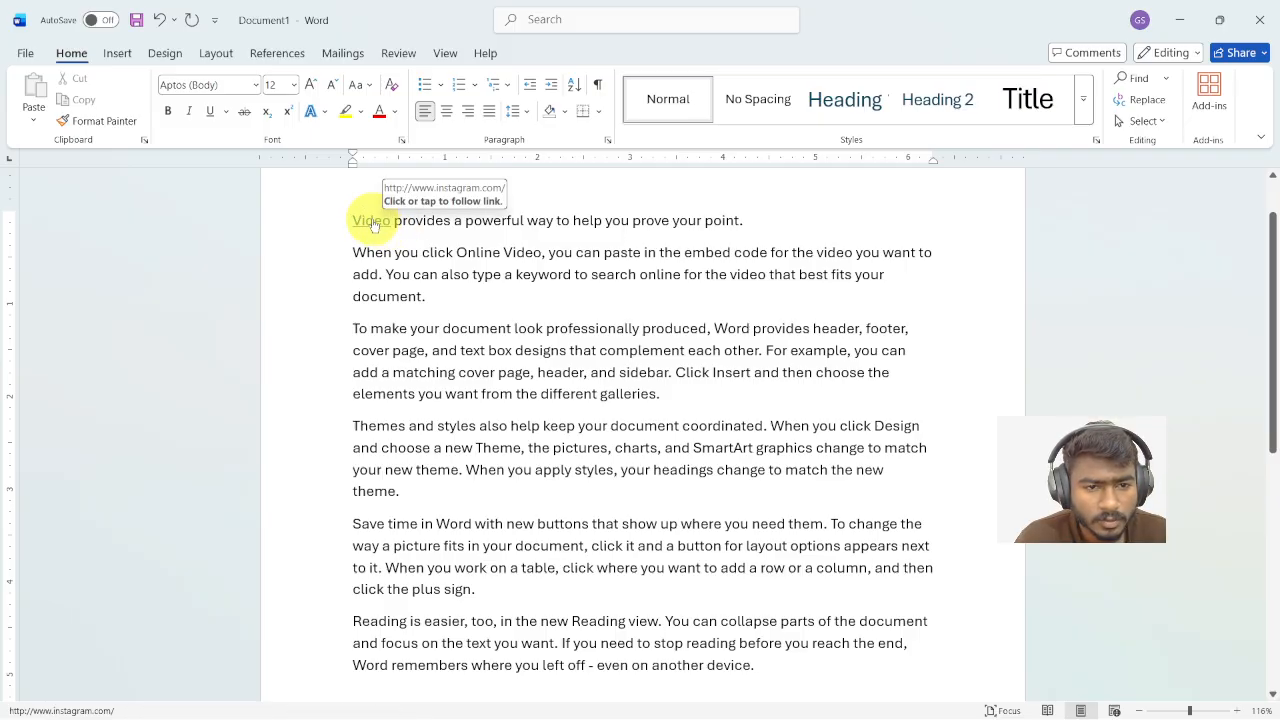
Check which places in this document are available as targets for the "Video" hyperlink, without changing it
{"action": "right_click", "coordinate": [376, 227]}
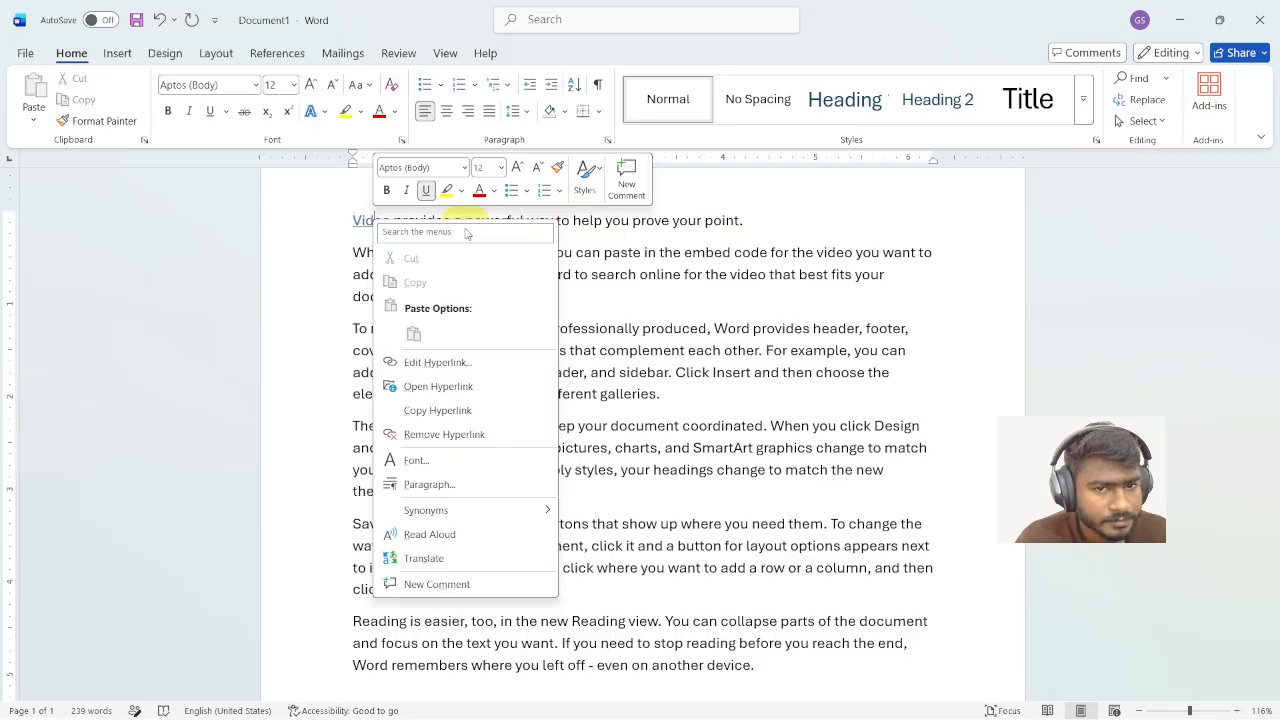
{"action": "left_click", "coordinate": [117, 62]}
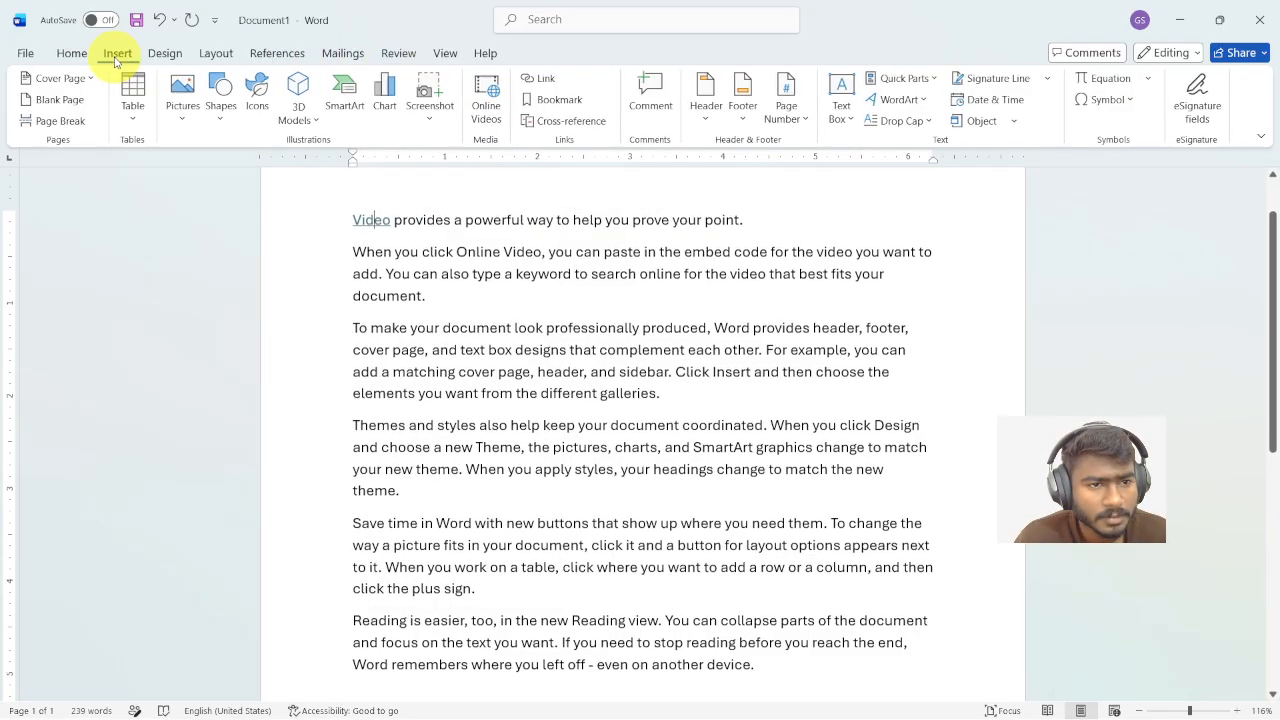
{"action": "left_click", "coordinate": [548, 80]}
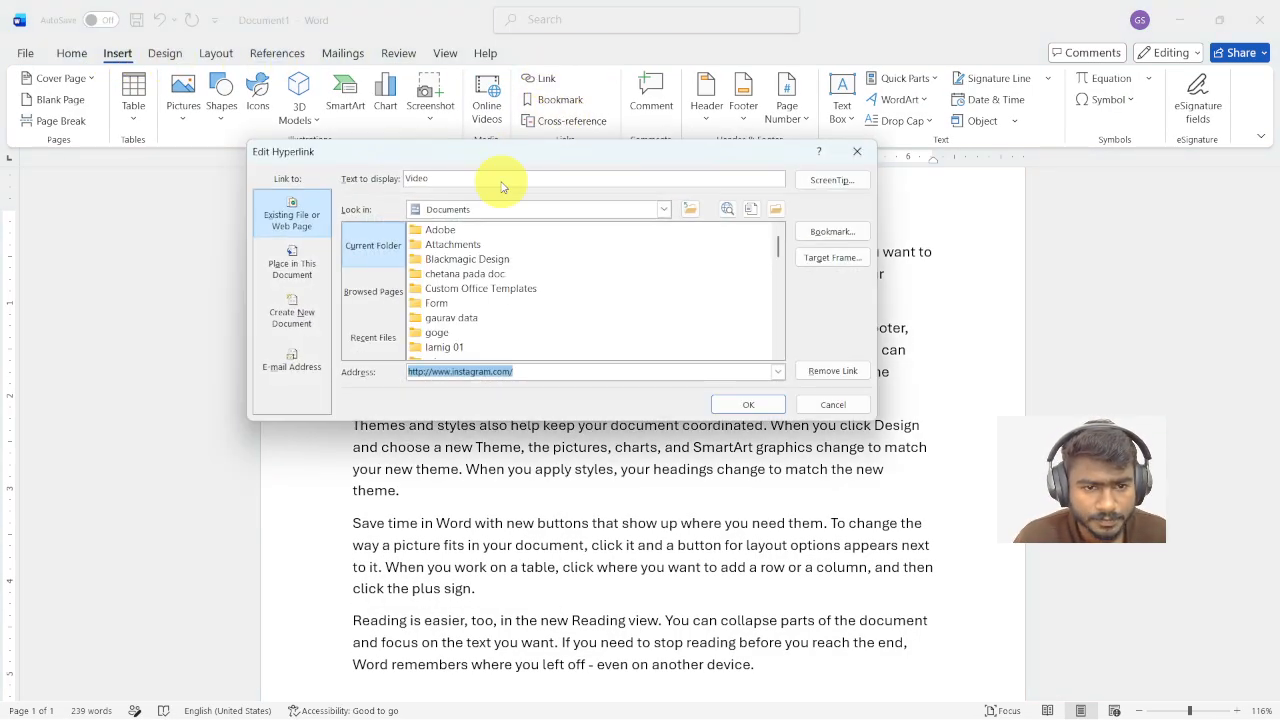
{"action": "left_click", "coordinate": [298, 268]}
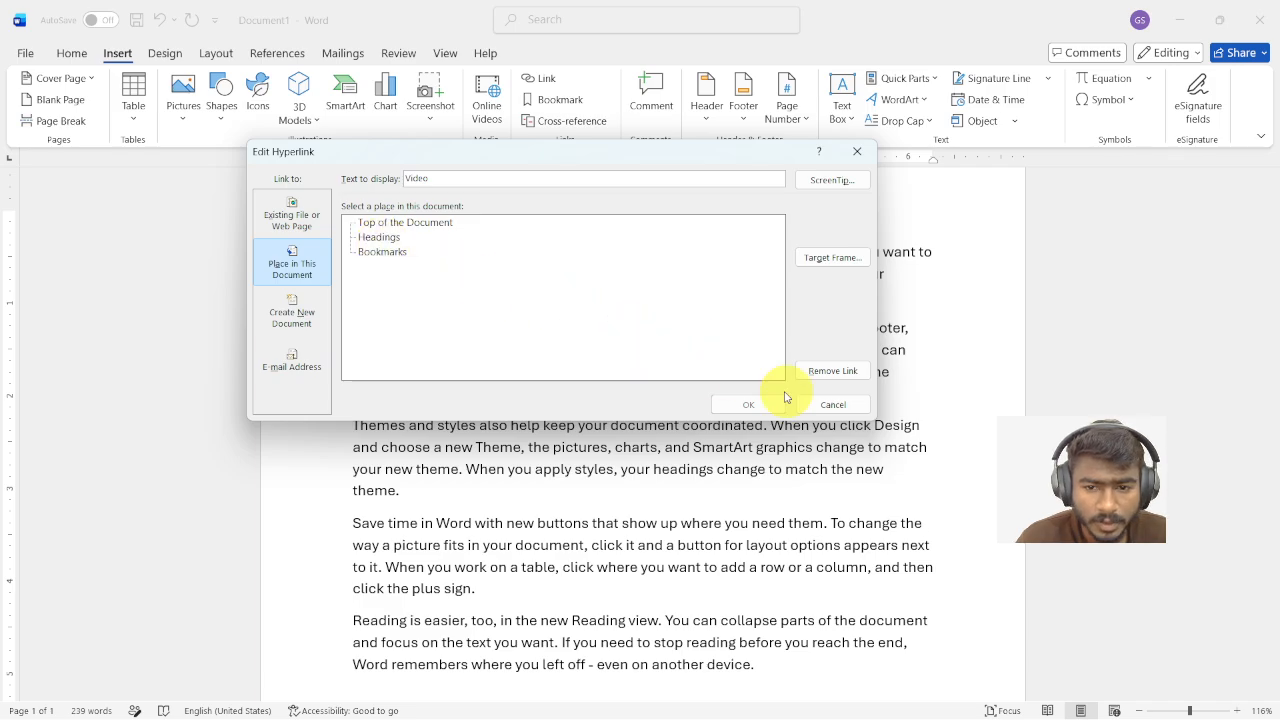
{"action": "left_click", "coordinate": [820, 404]}
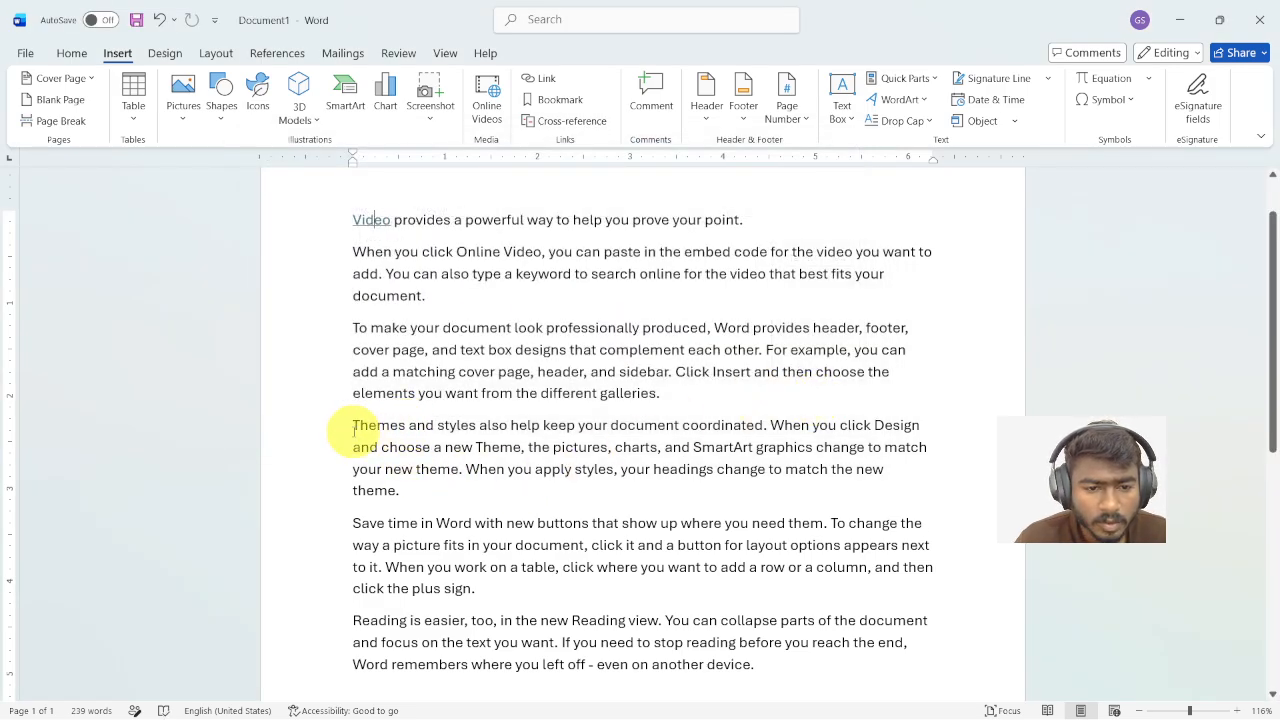
Split the opening sentences "Themes and styles also help keep your document coordinated." and "Reading is easier, too, in the new Reading view." into separate paragraphs
{"action": "left_click", "coordinate": [766, 425]}
{"action": "key", "text": "Return"}
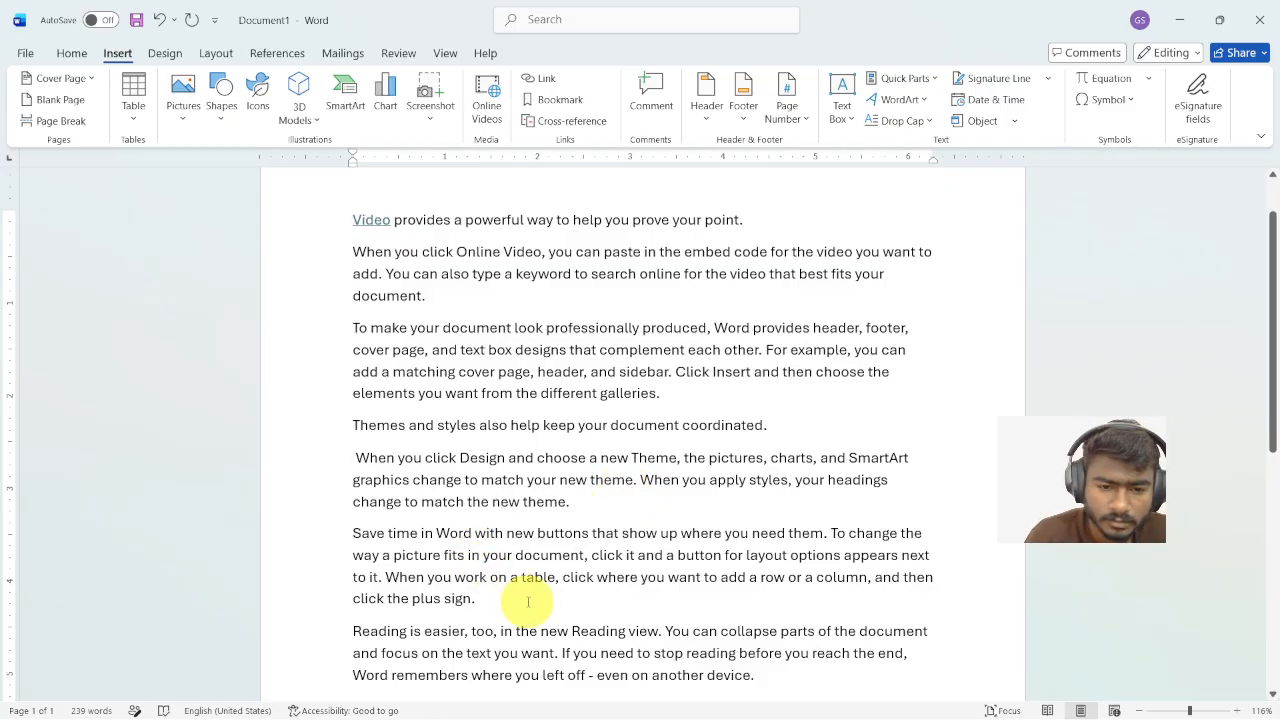
{"action": "left_click", "coordinate": [661, 631]}
{"action": "key", "text": "Return"}
Apply the Heading 1 style to the separated "Reading is easier" and "Themes and styles" lines
{"action": "left_click", "coordinate": [318, 638]}
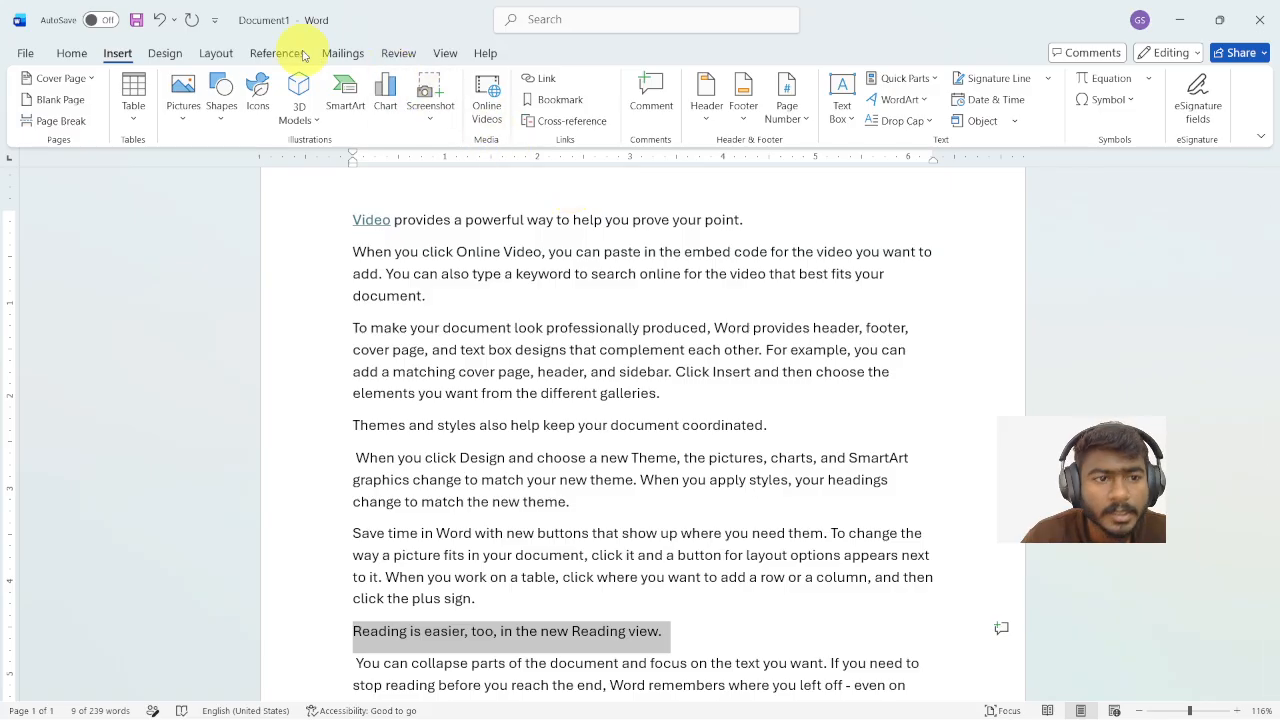
{"action": "left_click", "coordinate": [80, 53]}
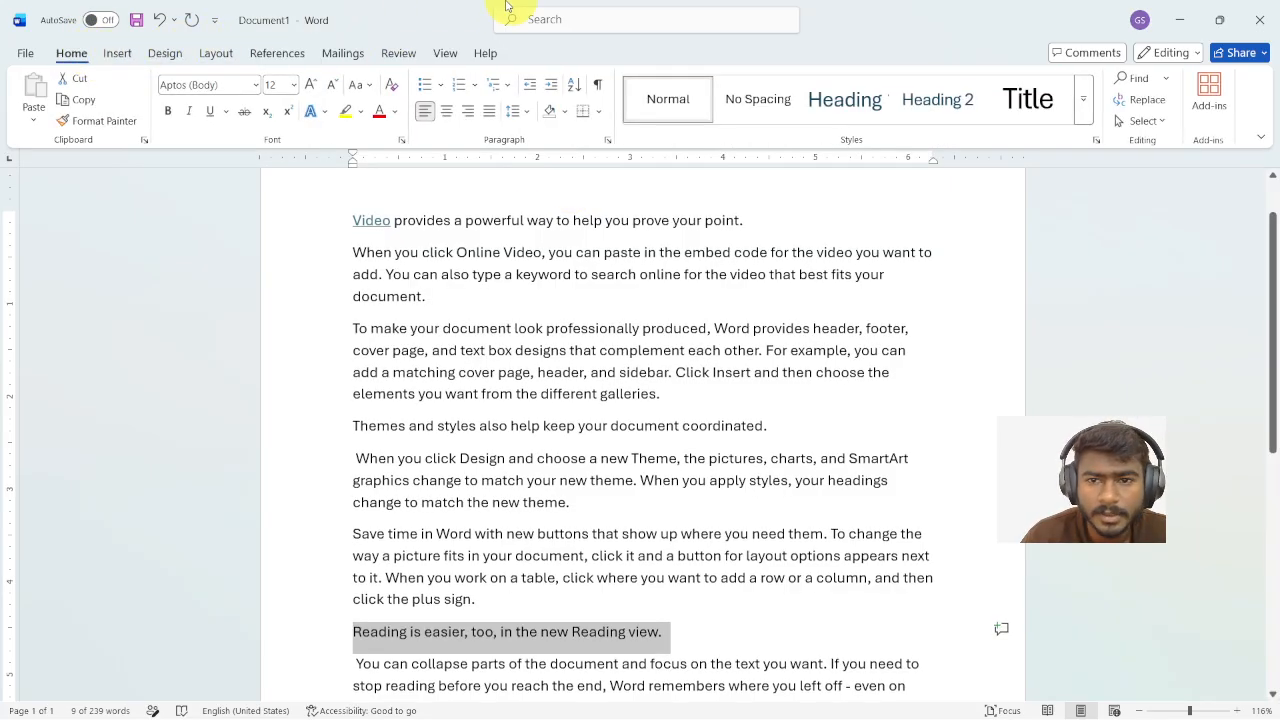
{"action": "left_click", "coordinate": [845, 100]}
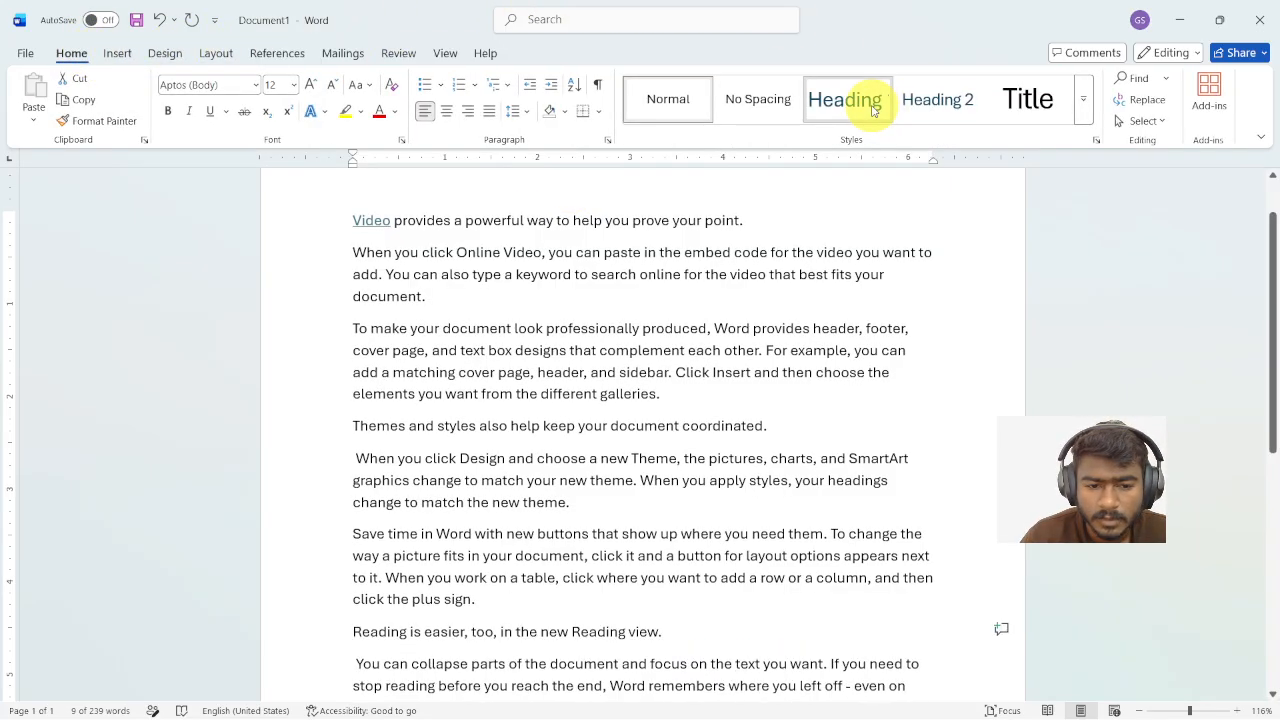
{"action": "left_click", "coordinate": [309, 437]}
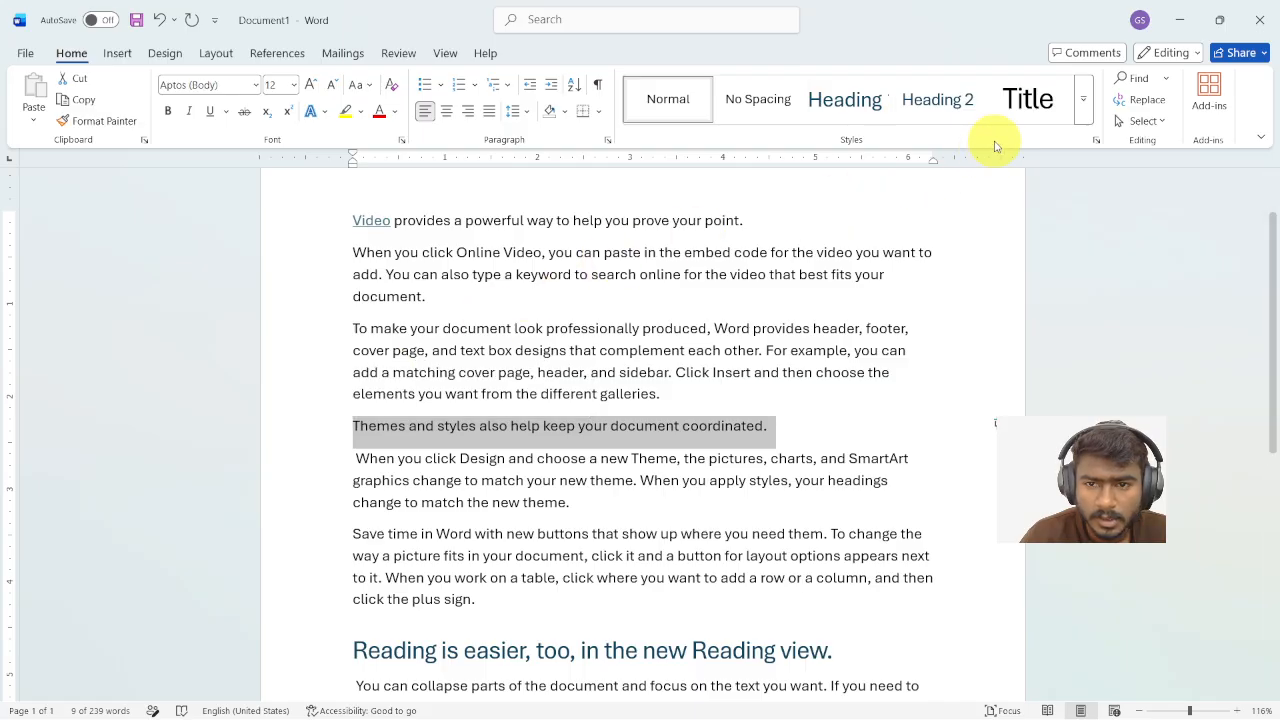
{"action": "left_click", "coordinate": [848, 97]}
Point the "Video" hyperlink to the heading "Reading is easier, too, in the new Reading view." in this document and follow it
{"action": "left_click", "coordinate": [429, 221]}
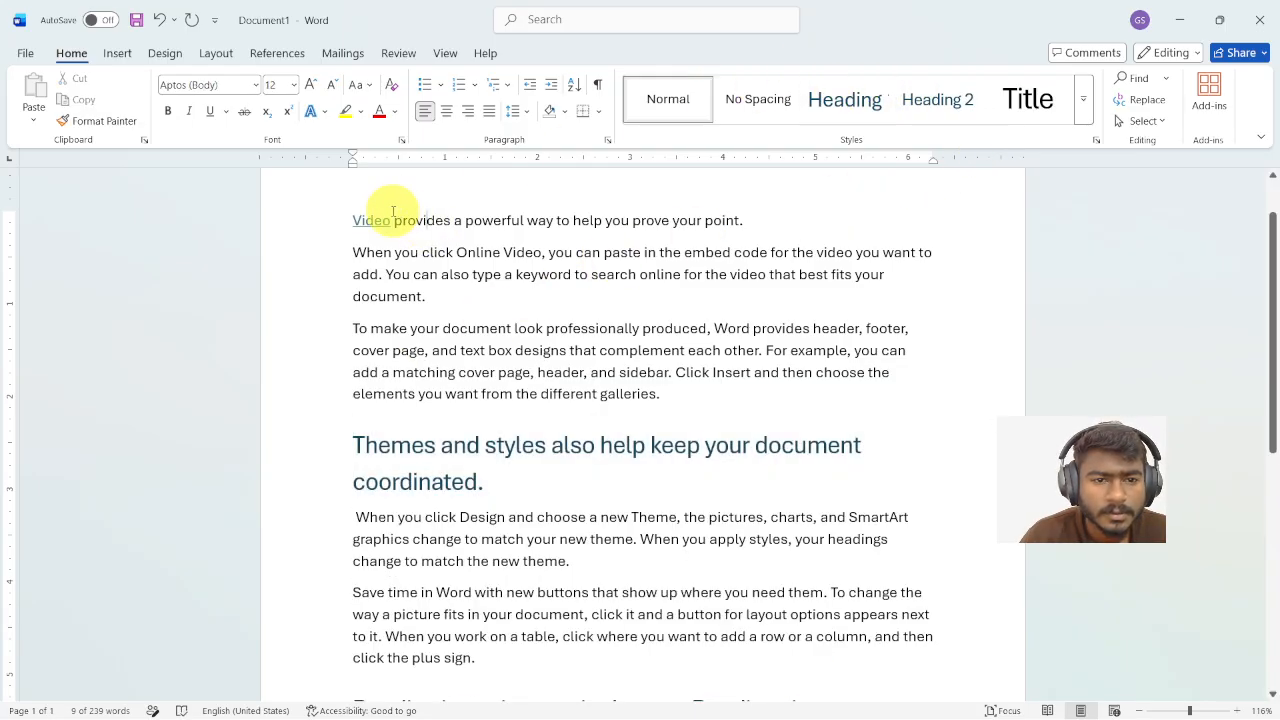
{"action": "left_click_drag", "start_coordinate": [389, 226], "coordinate": [358, 218]}
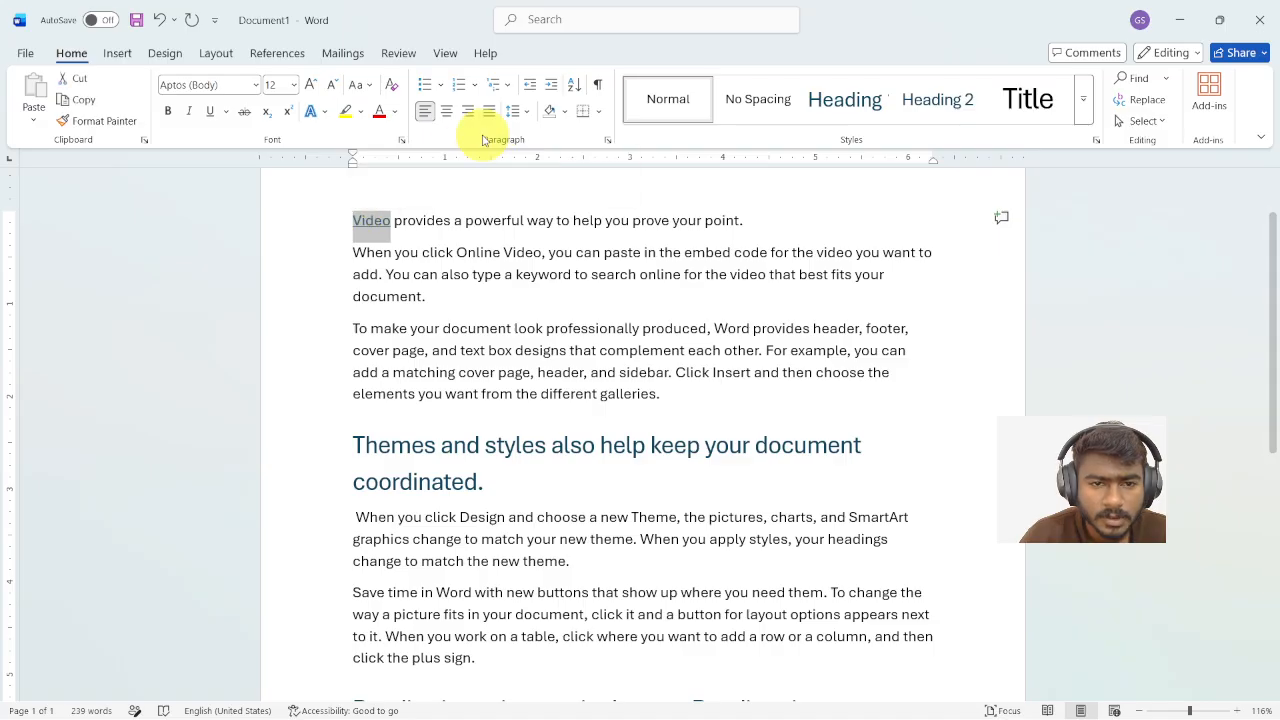
{"action": "left_click", "coordinate": [117, 53]}
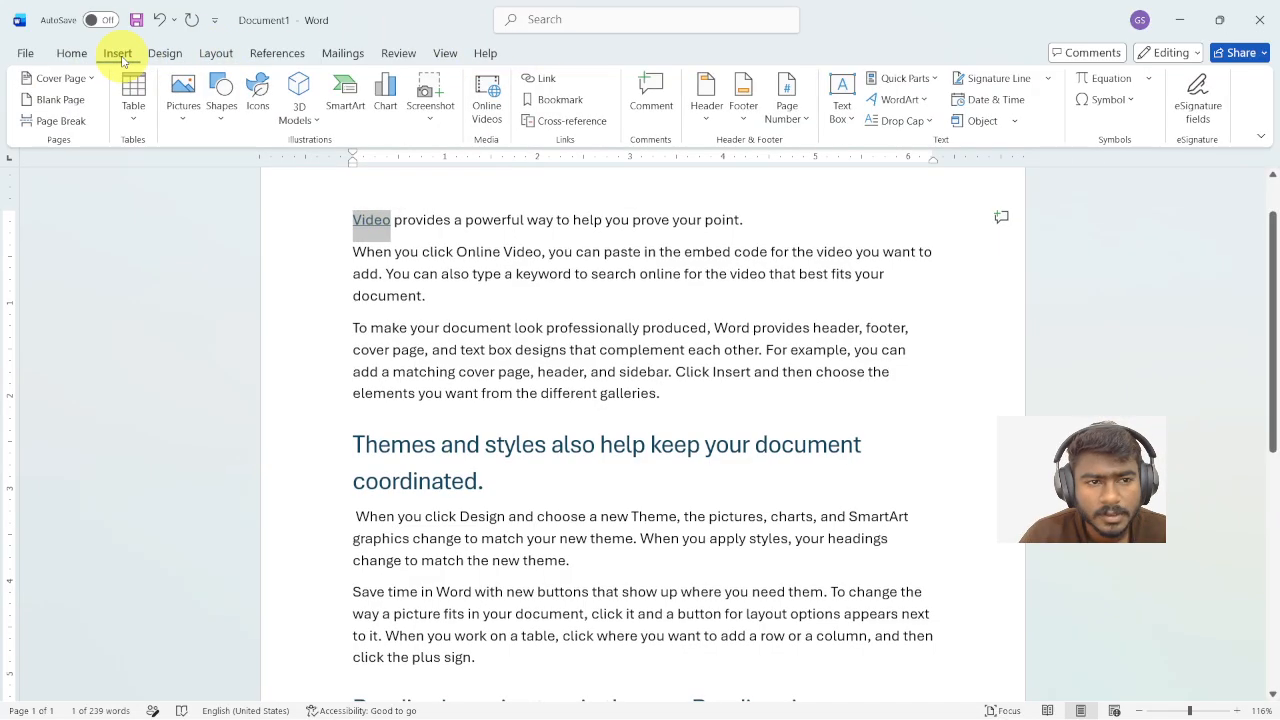
{"action": "left_click", "coordinate": [549, 80]}
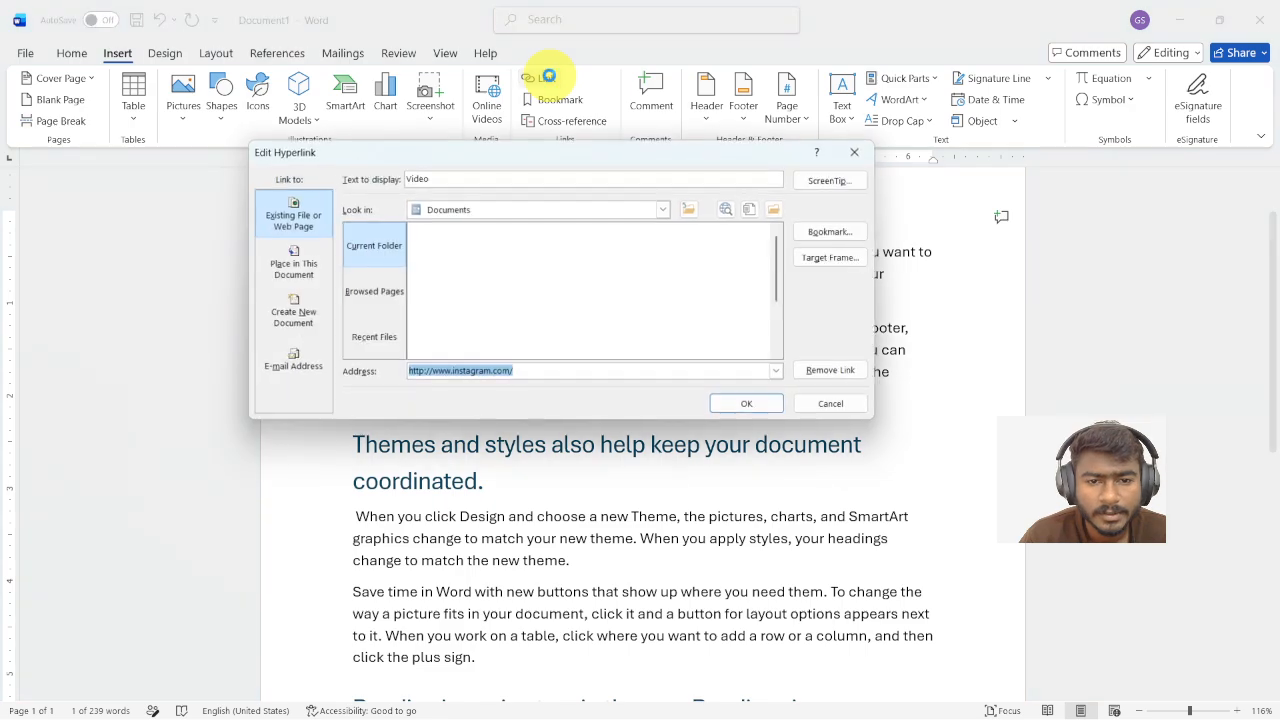
{"action": "left_click", "coordinate": [293, 272]}
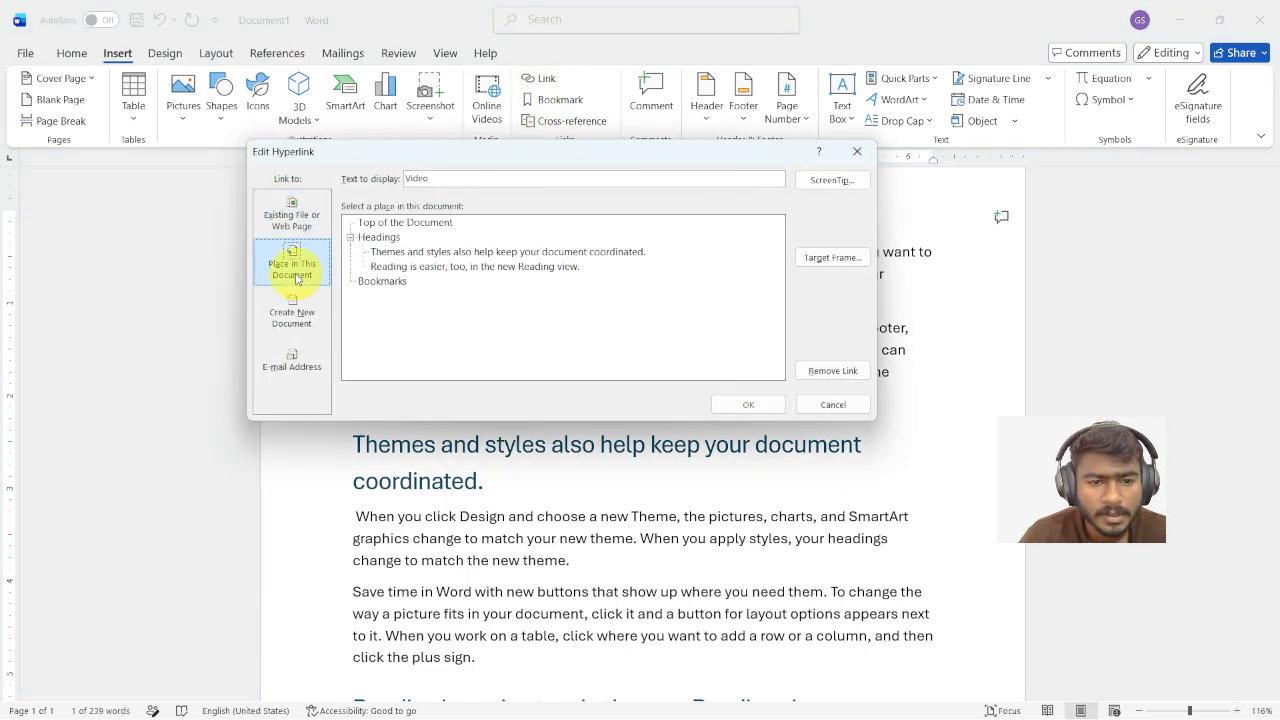
{"action": "left_click", "coordinate": [440, 253]}
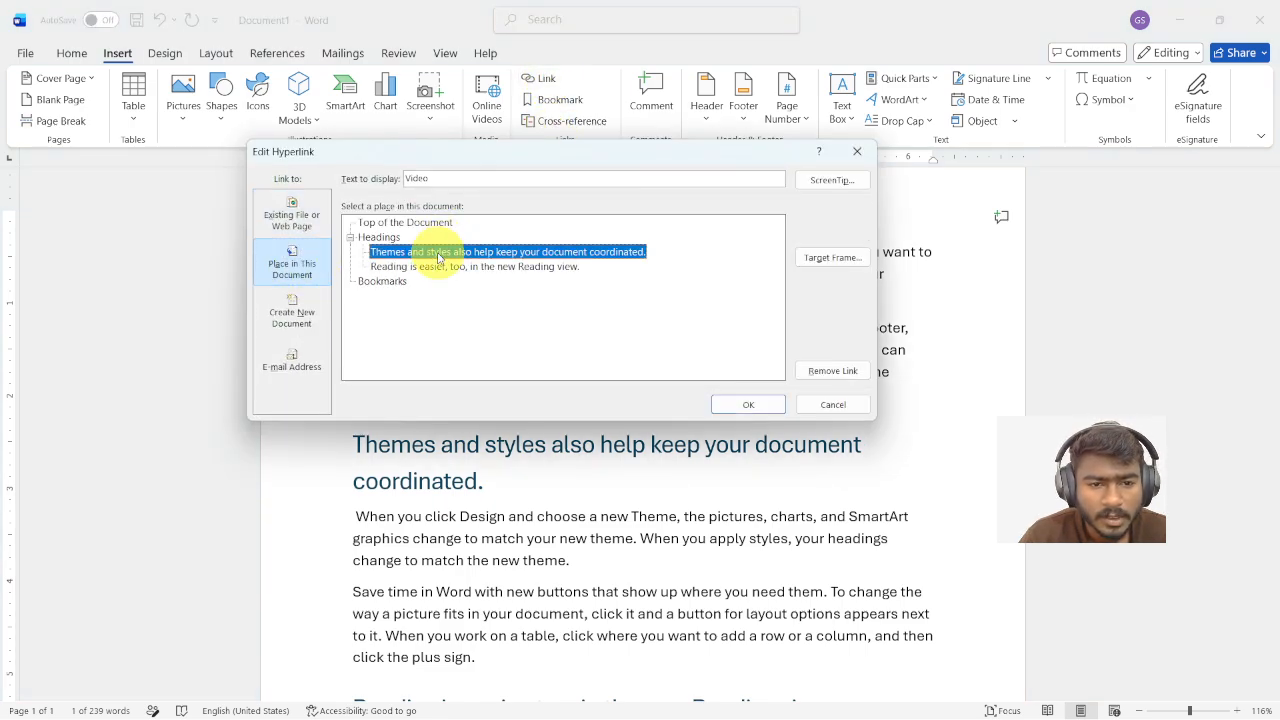
{"action": "left_click", "coordinate": [441, 268]}
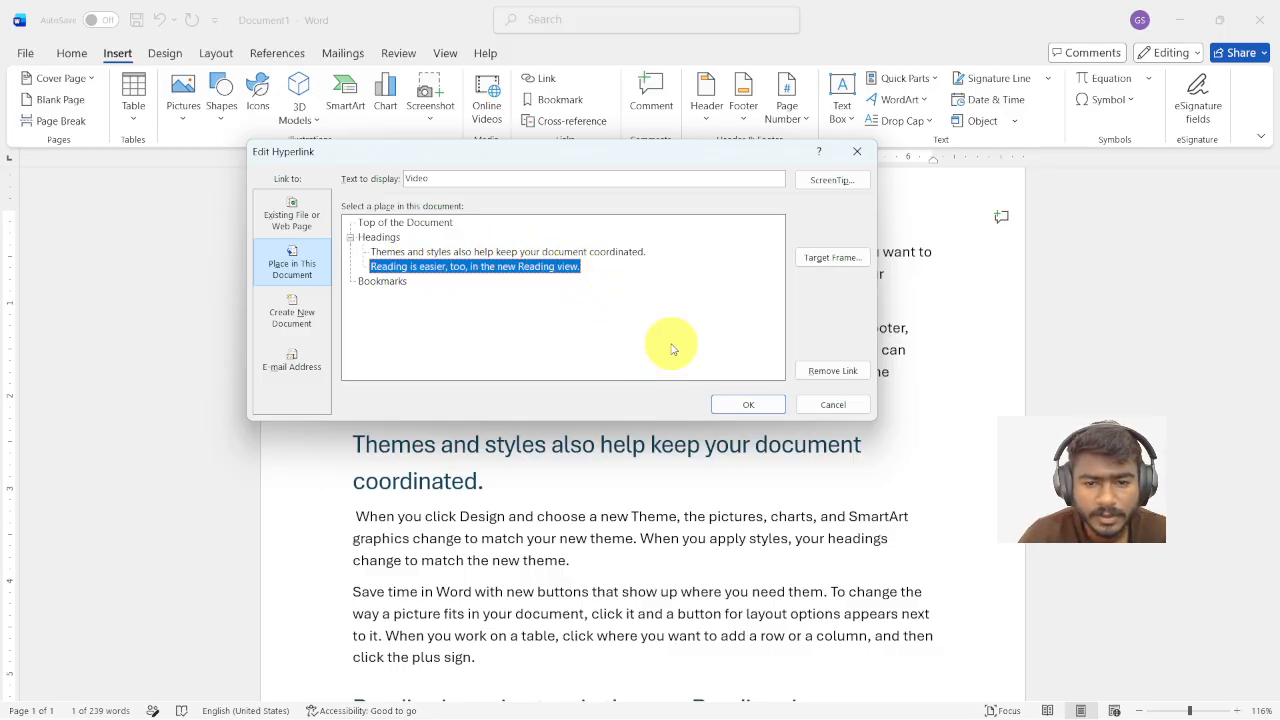
{"action": "left_click", "coordinate": [746, 405]}
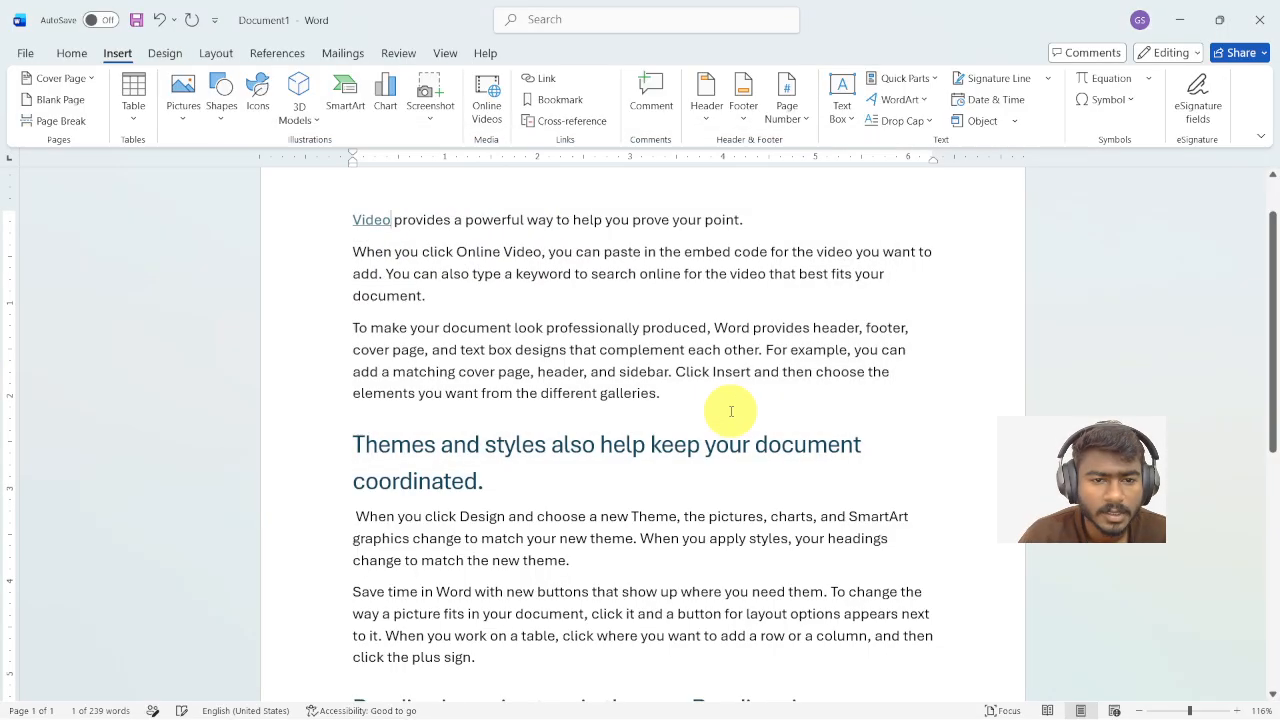
{"action": "left_click", "coordinate": [368, 228]}
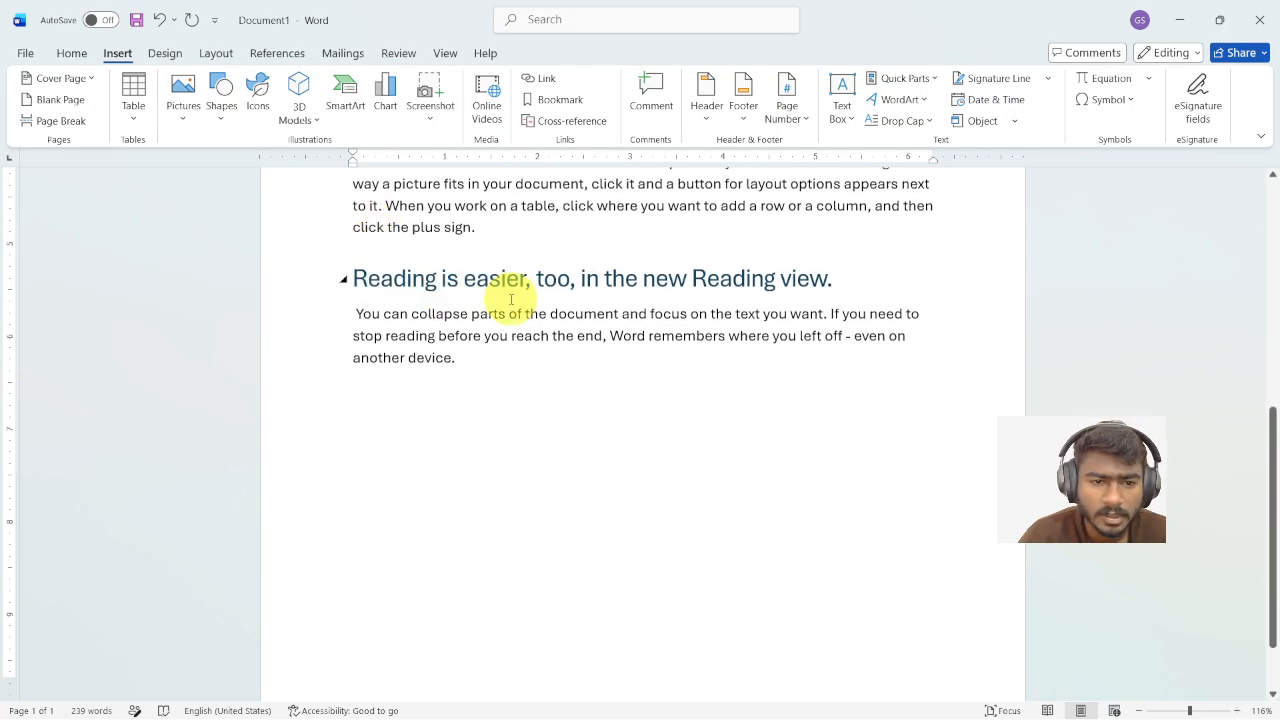
{"action": "scroll", "coordinate": [513, 299], "scroll_direction": "up", "scroll_amount": 10}
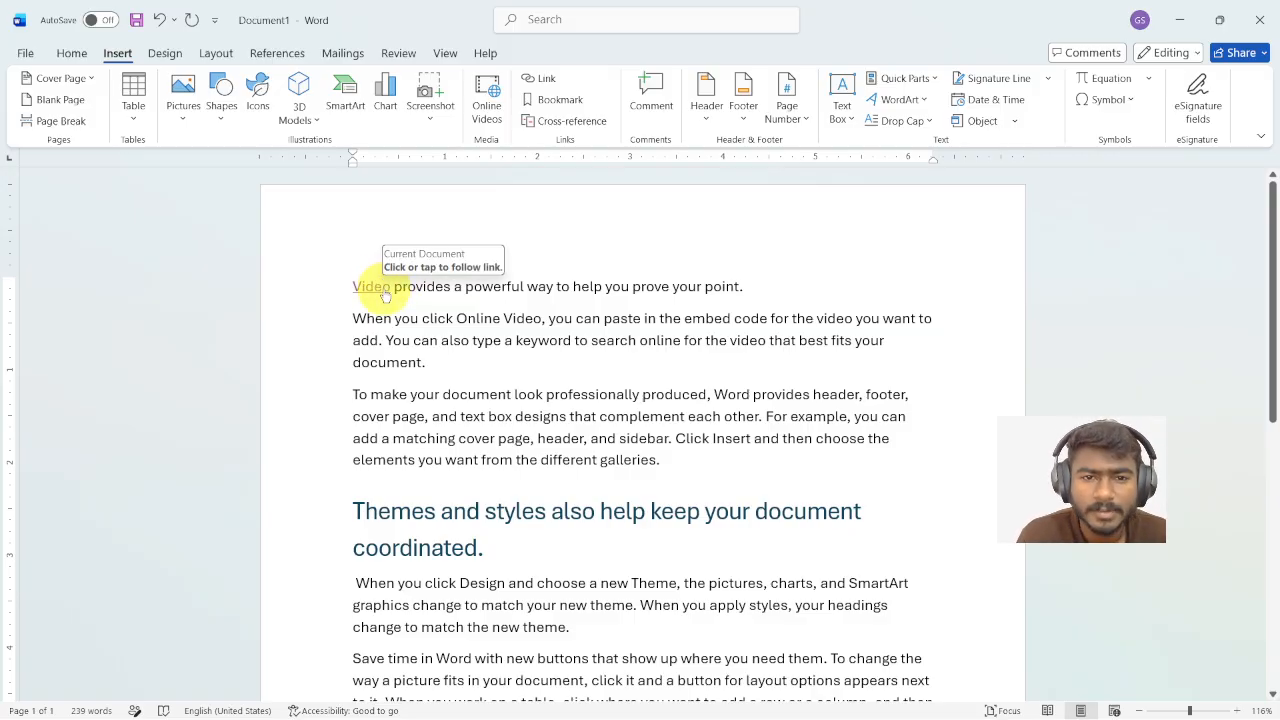
Review the hyperlink options for a new document, an e-mail address, an existing file or web page, and a place in this document
{"action": "left_click", "coordinate": [543, 80]}
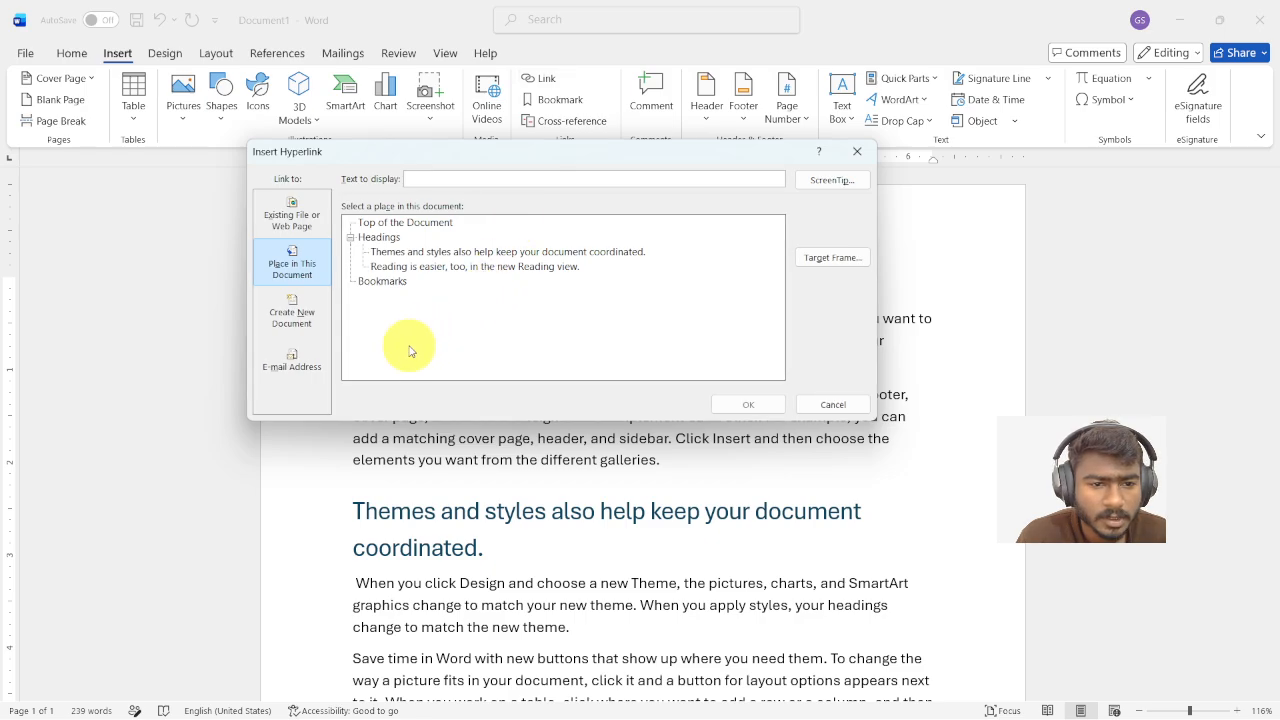
{"action": "left_click", "coordinate": [302, 317]}
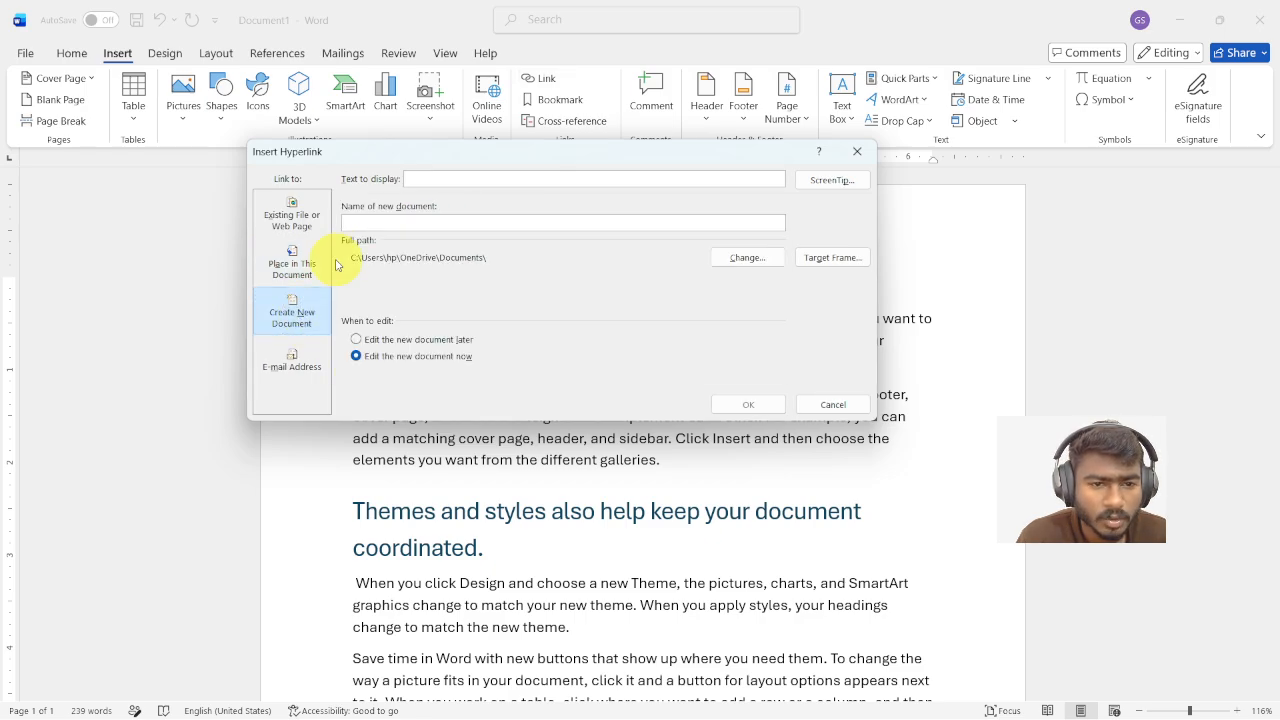
{"action": "left_click", "coordinate": [292, 360]}
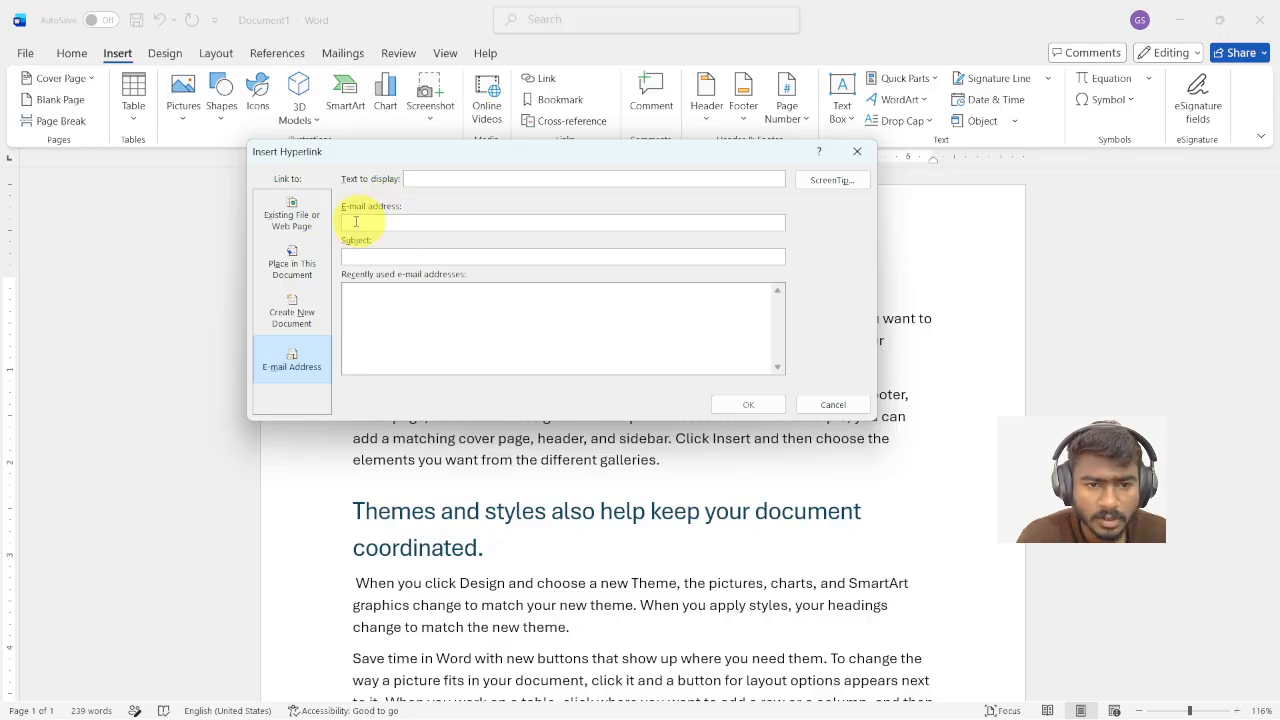
{"action": "left_click", "coordinate": [294, 219]}
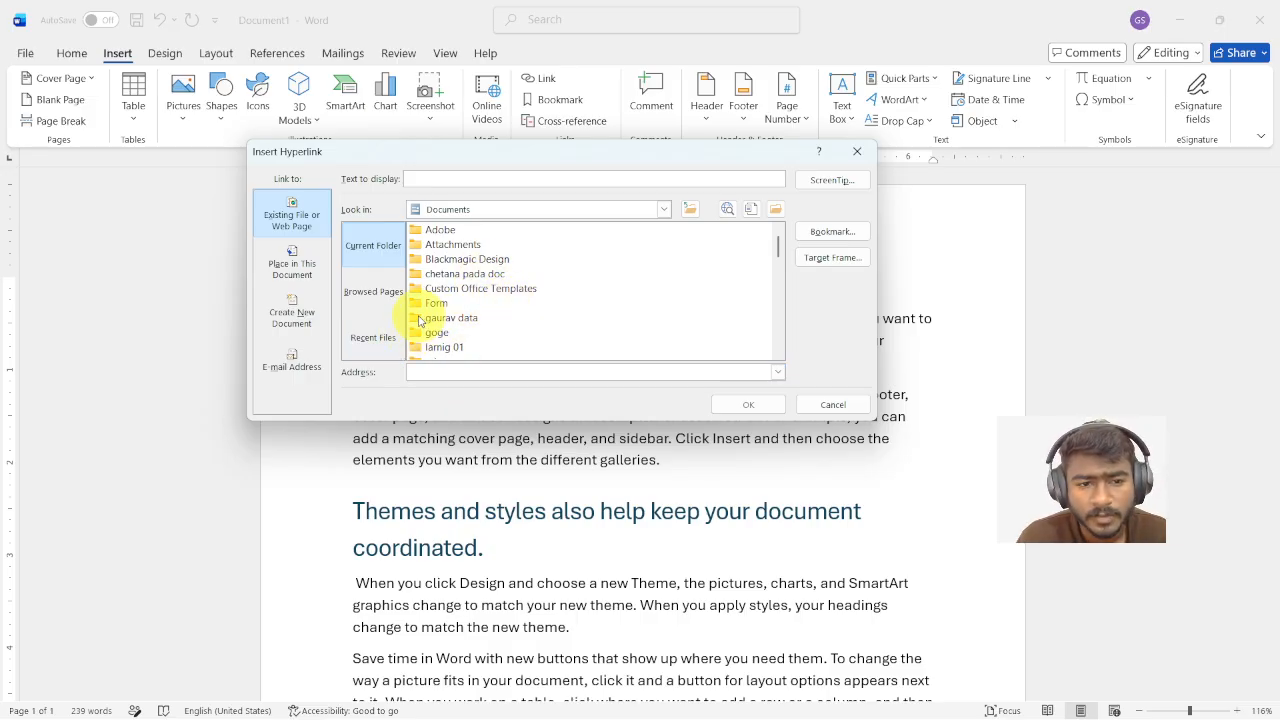
{"action": "left_click", "coordinate": [318, 263]}
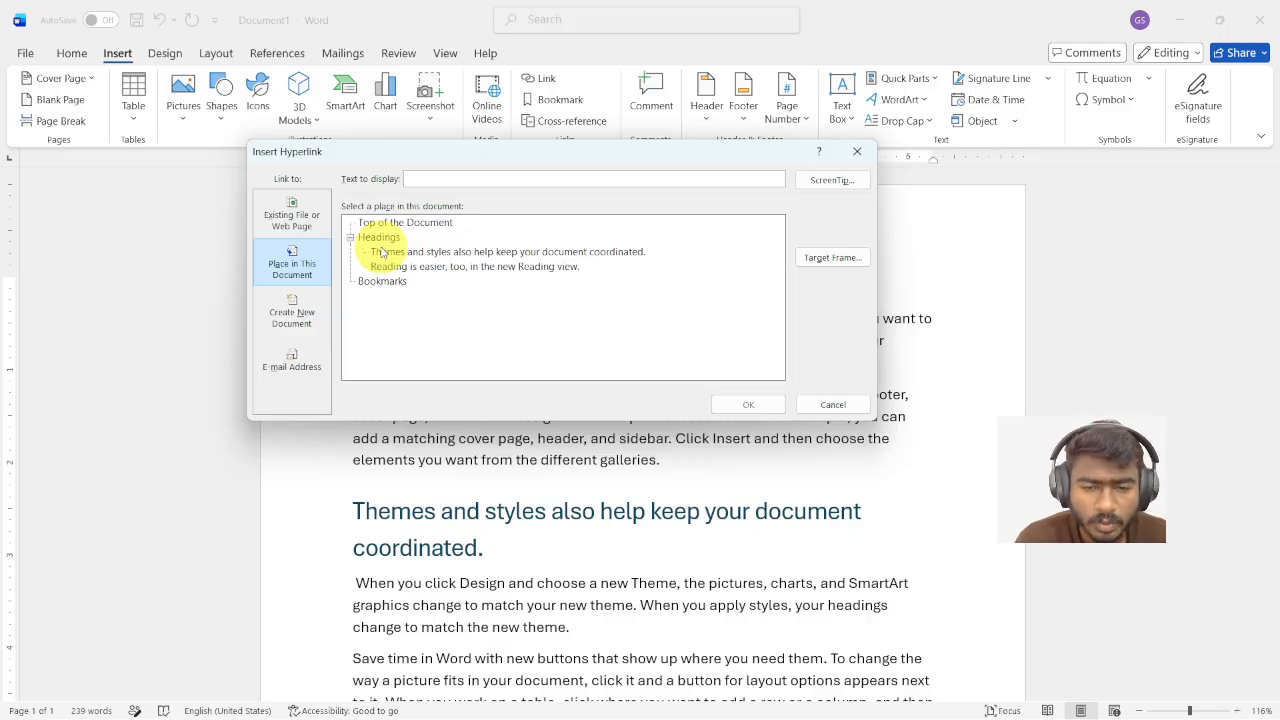
{"action": "left_click", "coordinate": [830, 405]}
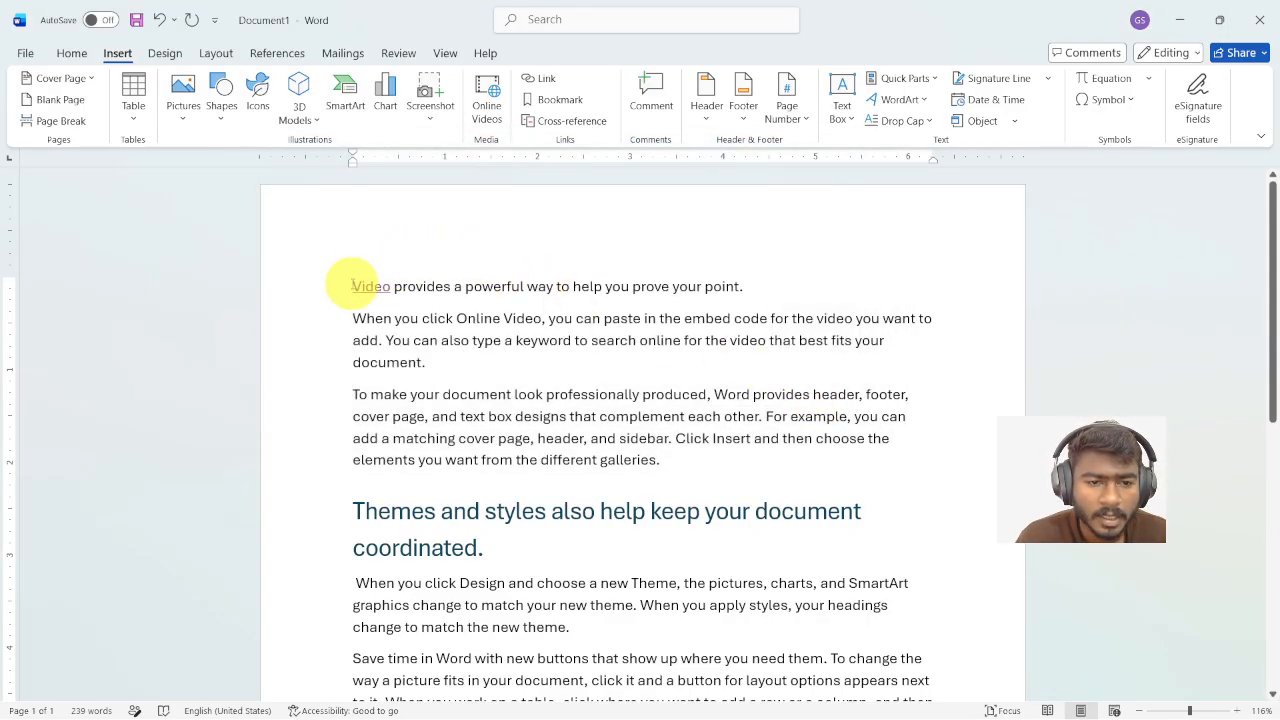
Remove the hyperlink from the word "Video" in the first line
{"action": "left_click_drag", "start_coordinate": [352, 286], "coordinate": [390, 292]}
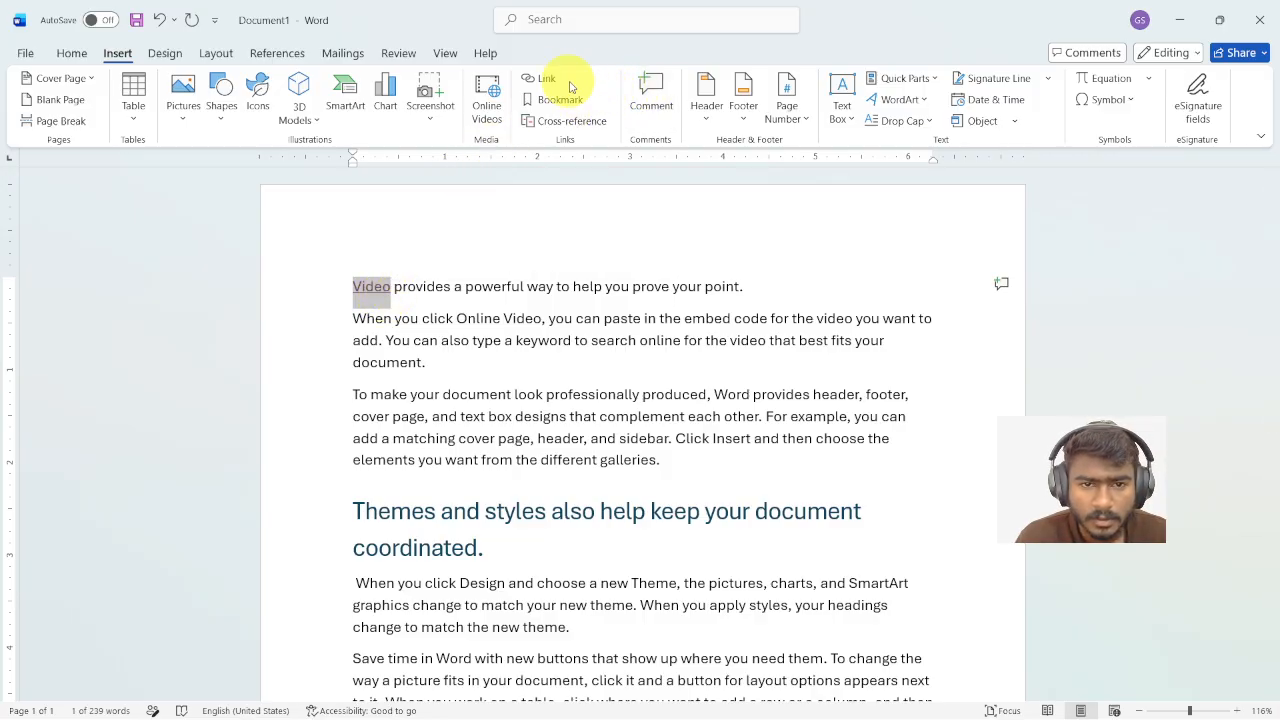
{"action": "right_click", "coordinate": [370, 296]}
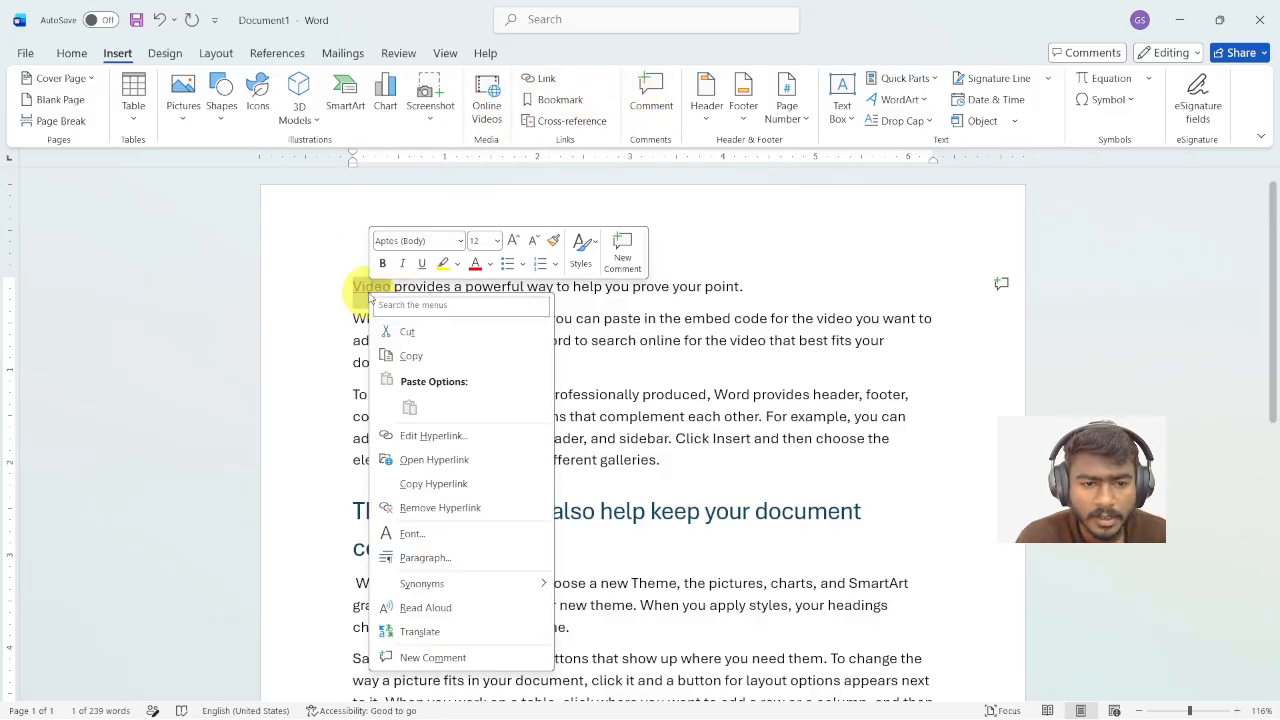
{"action": "left_click", "coordinate": [436, 512]}
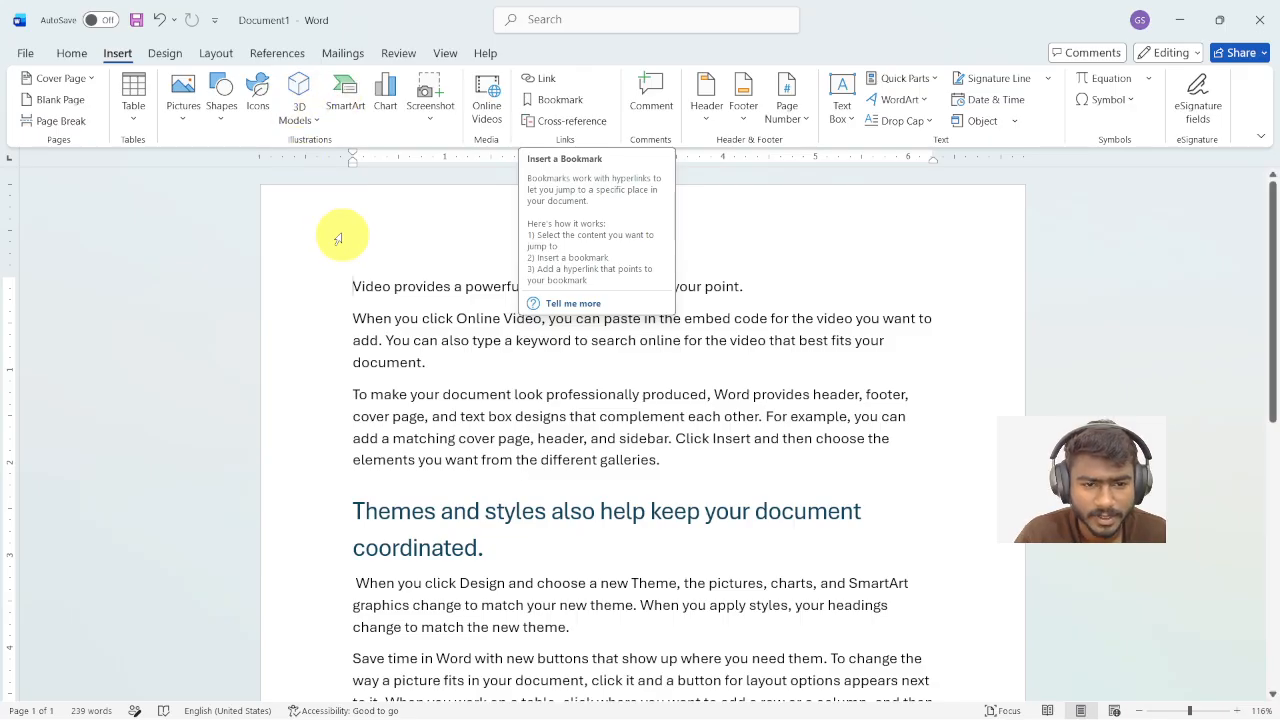
{"action": "left_click_drag", "start_coordinate": [335, 298], "coordinate": [820, 462]}
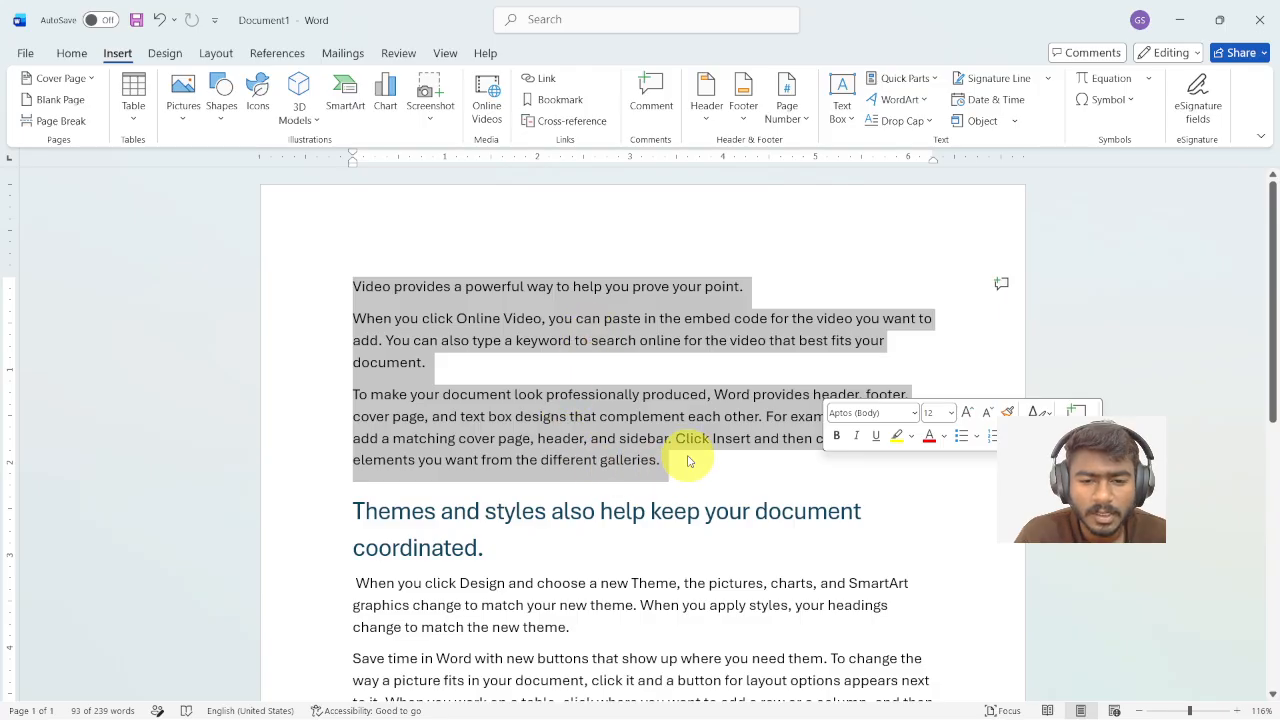
{"action": "left_click", "coordinate": [497, 563]}
{"action": "left_click", "coordinate": [345, 586]}
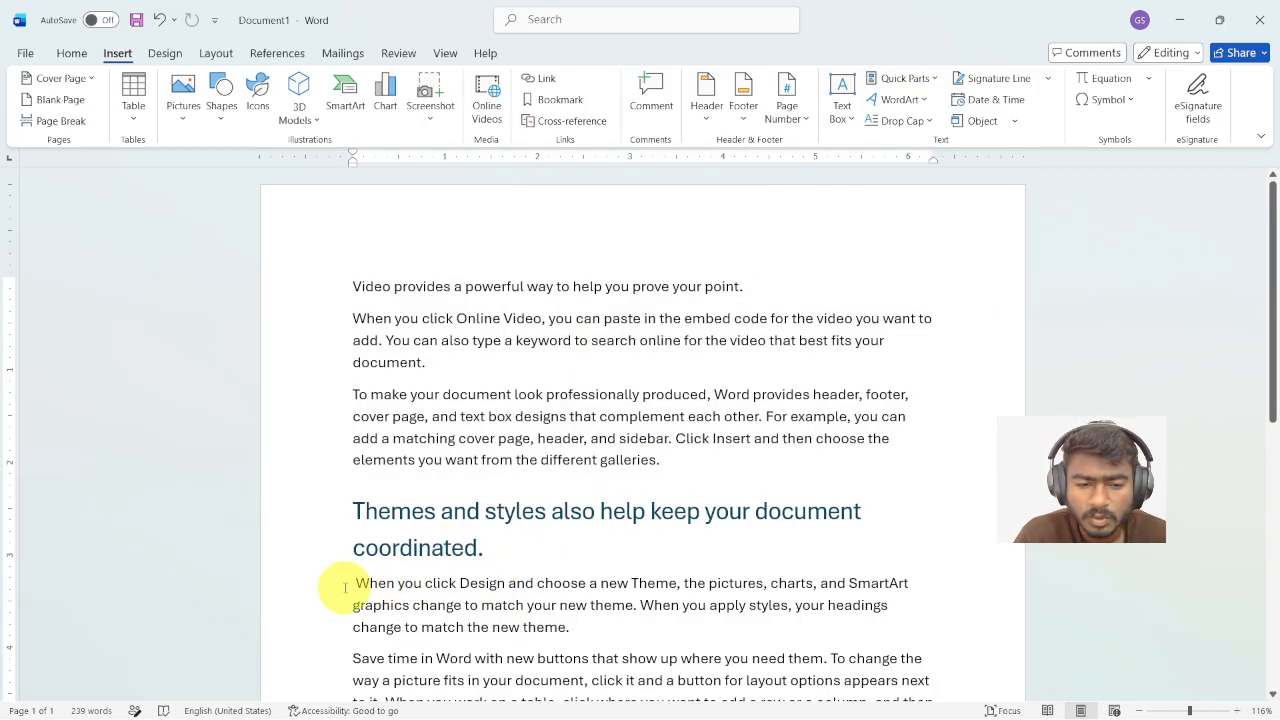
Add a bookmark named P1 to the words "When you click" below the "Themes and styles" heading
{"action": "left_click_drag", "start_coordinate": [355, 586], "coordinate": [455, 583]}
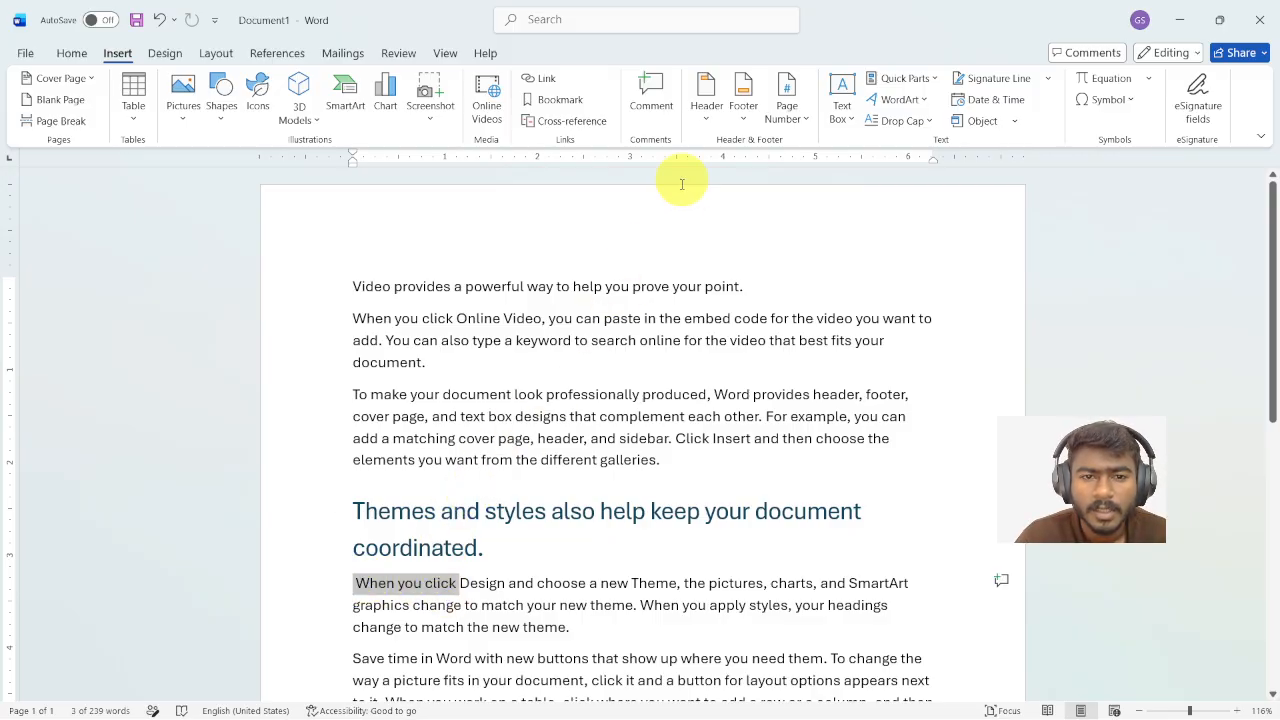
{"action": "left_click", "coordinate": [558, 99]}
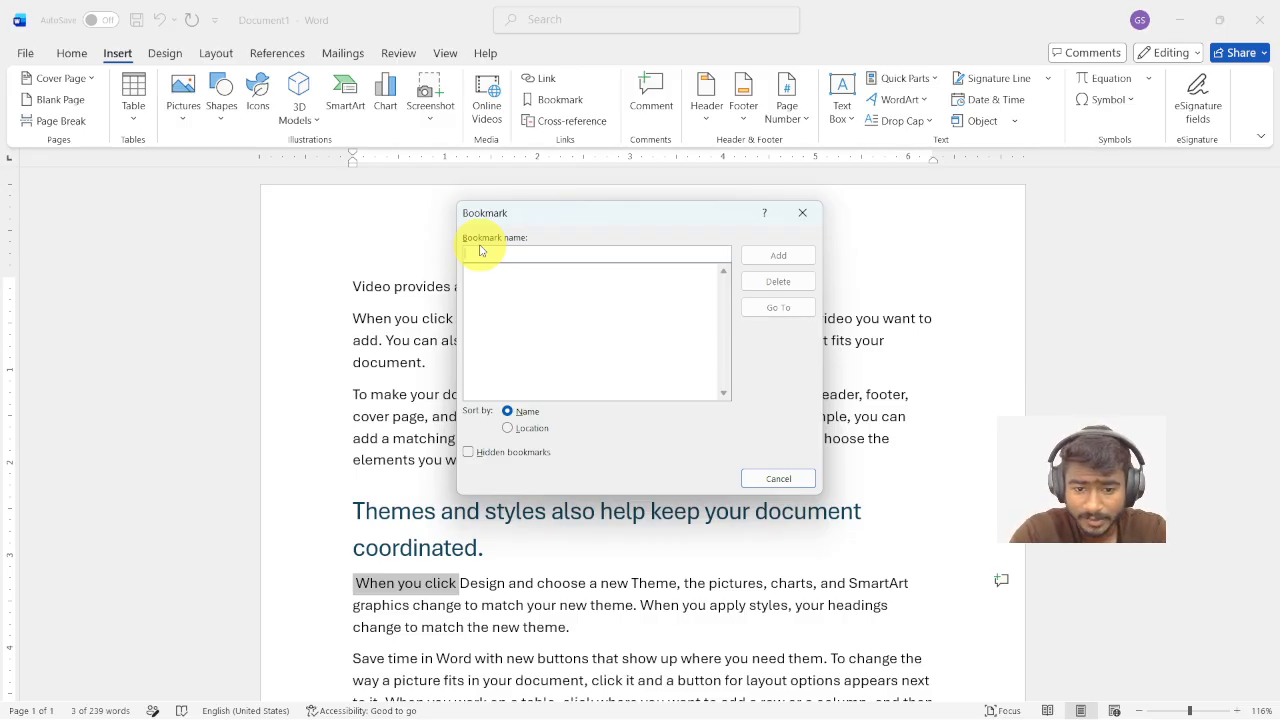
{"action": "type", "text": "I"}
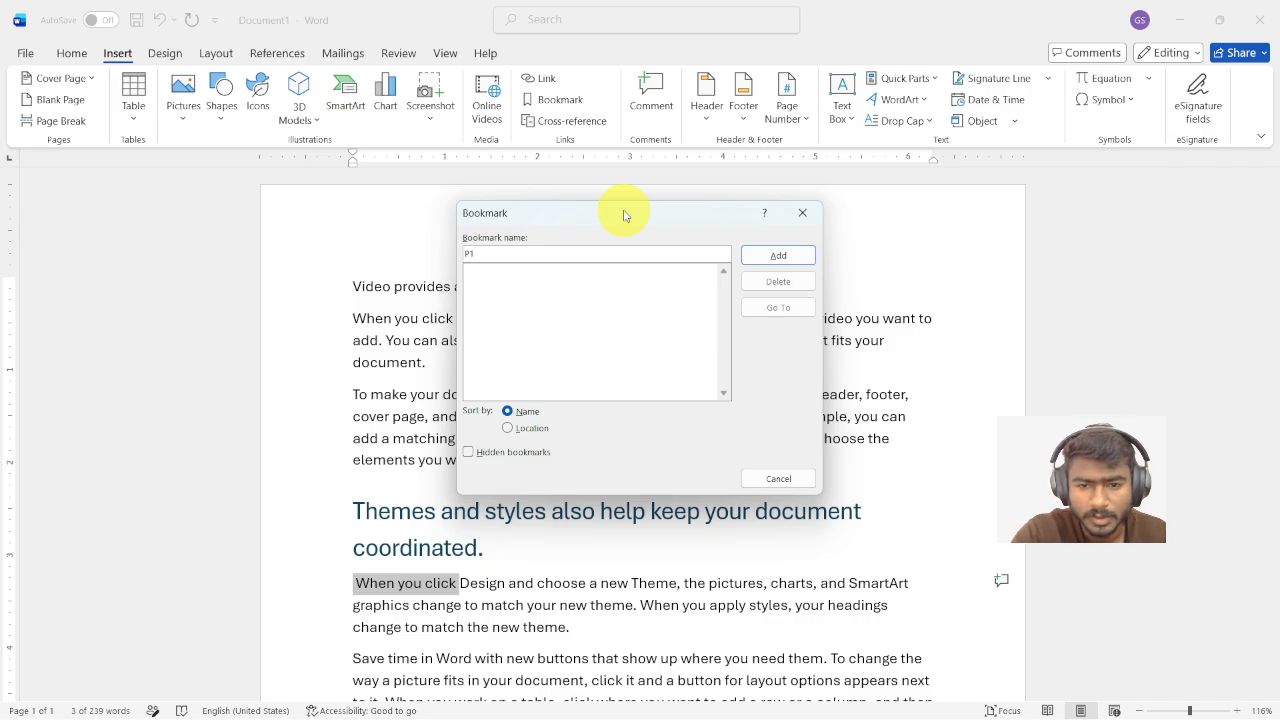
{"action": "left_click", "coordinate": [778, 256]}
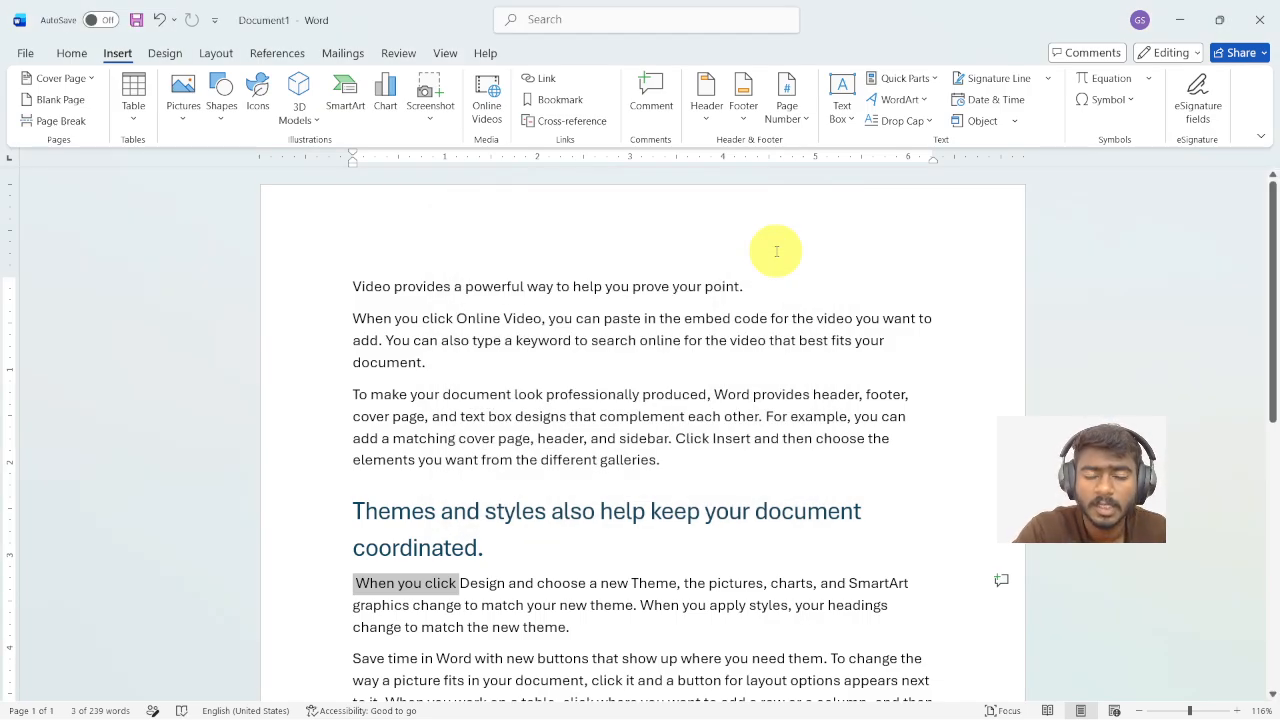
Add a bookmark named with a person's first name to the words "Save time in" in the second paragraph below the "Themes and styles" heading
{"action": "scroll", "coordinate": [427, 423], "scroll_direction": "down", "scroll_amount": 4}
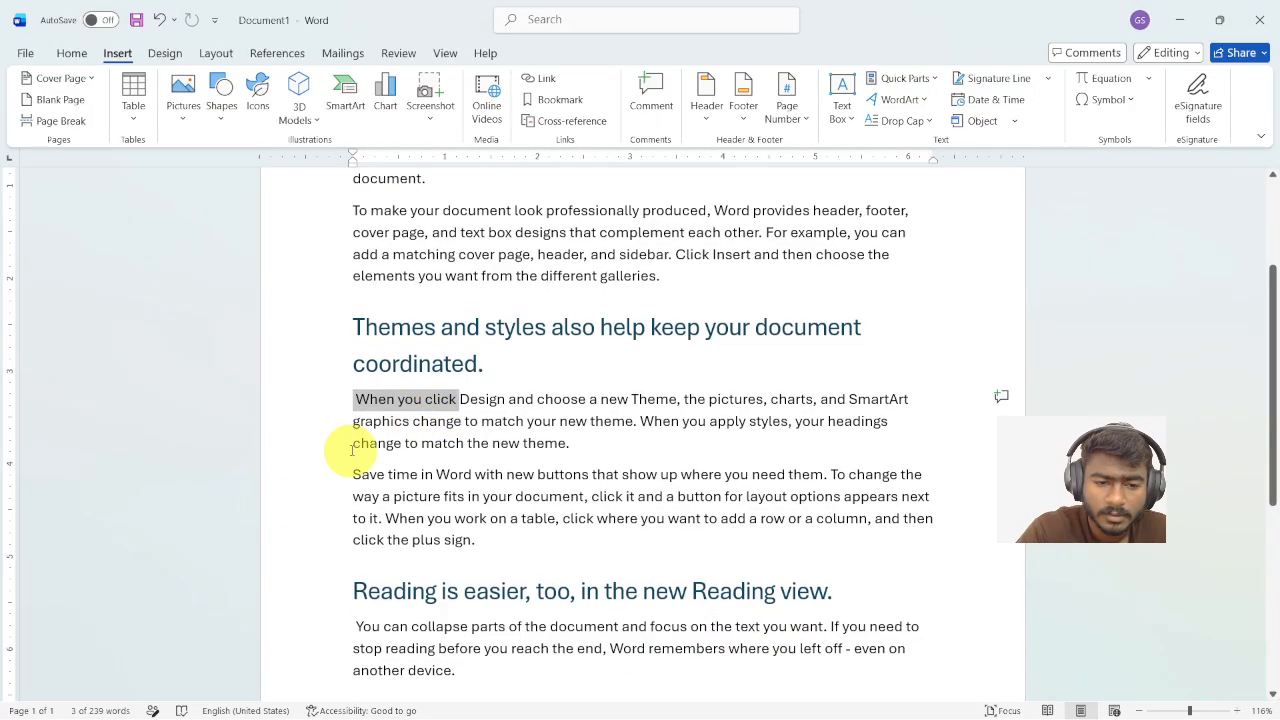
{"action": "left_click_drag", "start_coordinate": [354, 474], "coordinate": [460, 474]}
{"action": "left_click", "coordinate": [850, 421]}
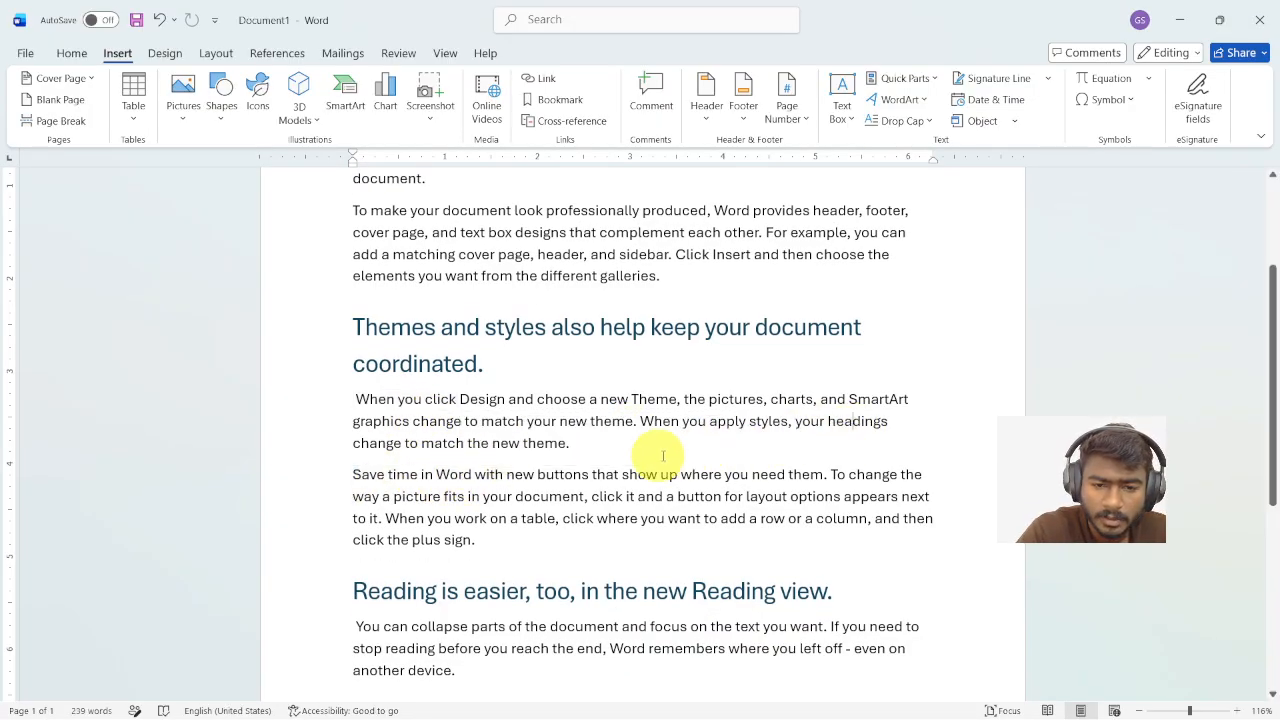
{"action": "left_click_drag", "start_coordinate": [390, 442], "coordinate": [360, 400]}
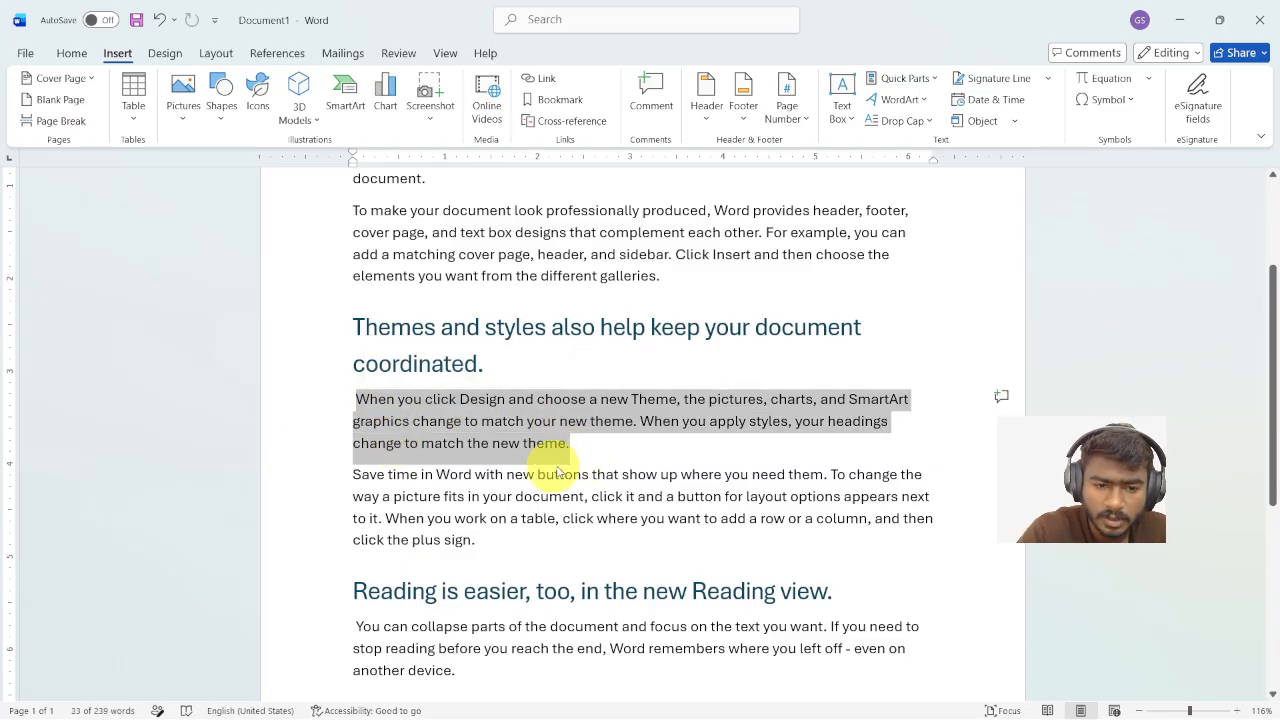
{"action": "left_click_drag", "start_coordinate": [352, 475], "coordinate": [438, 473]}
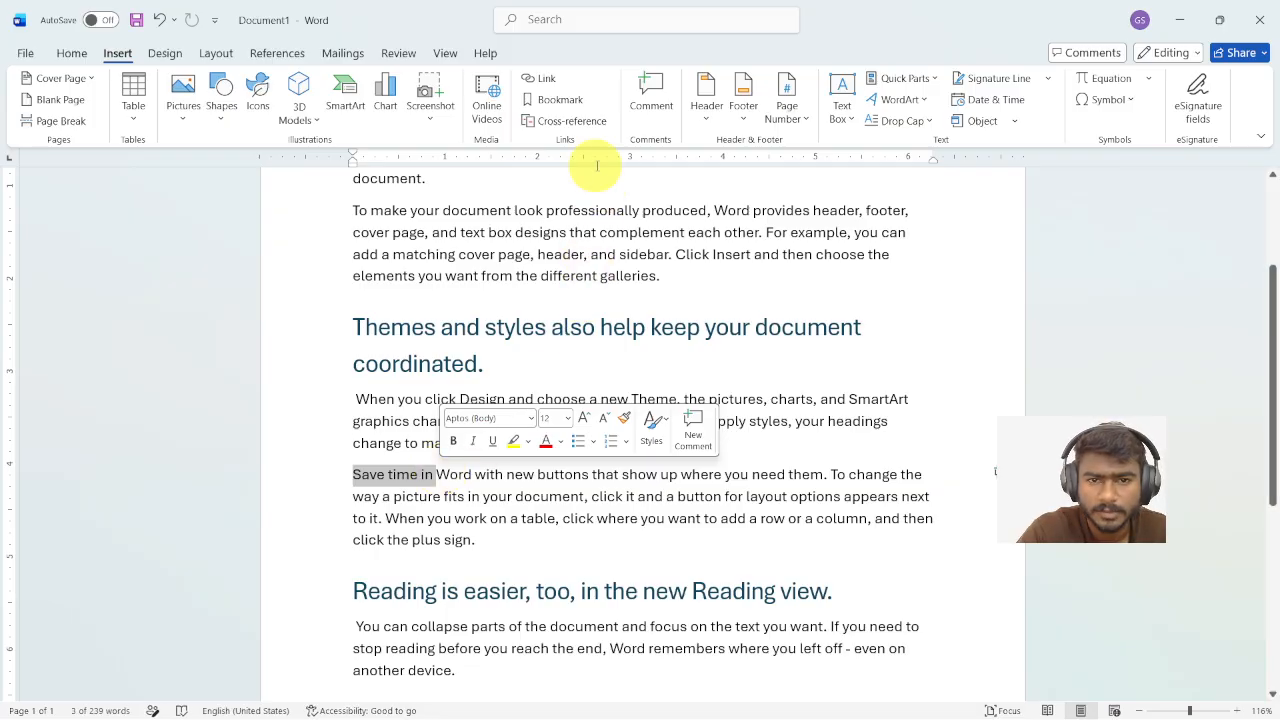
{"action": "left_click", "coordinate": [543, 104]}
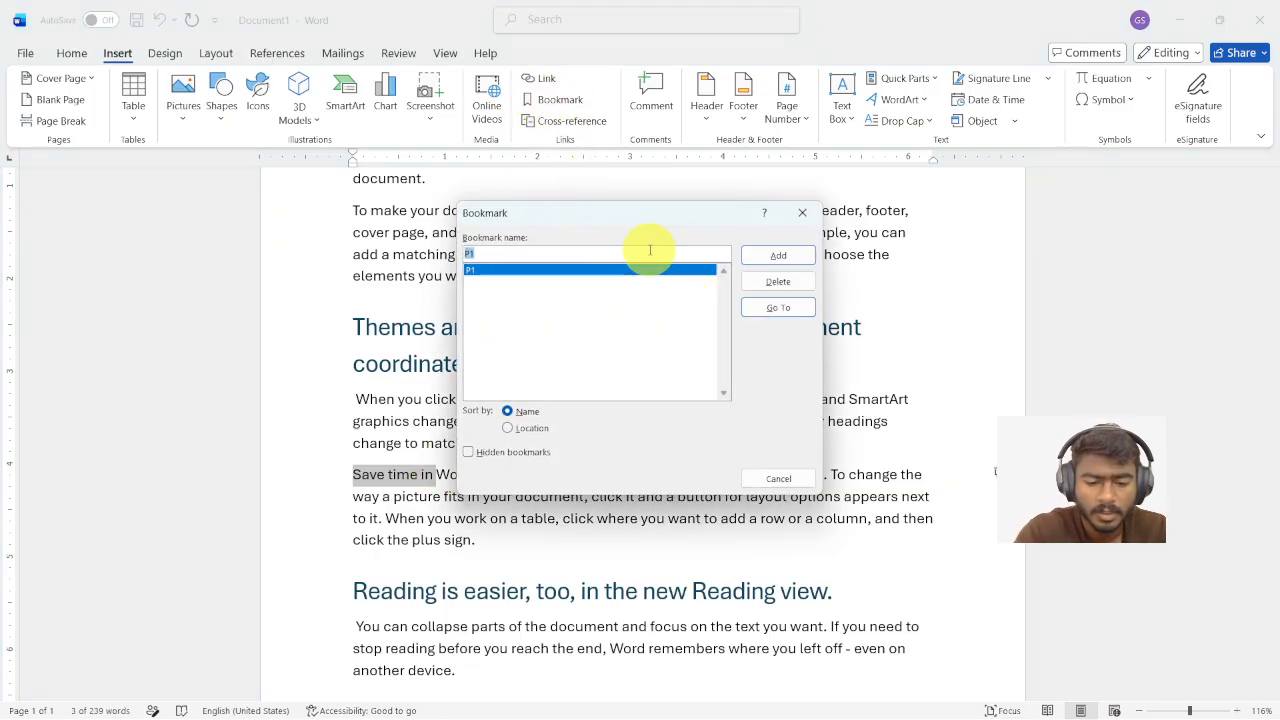
{"action": "type", "text": "Gaurav"}
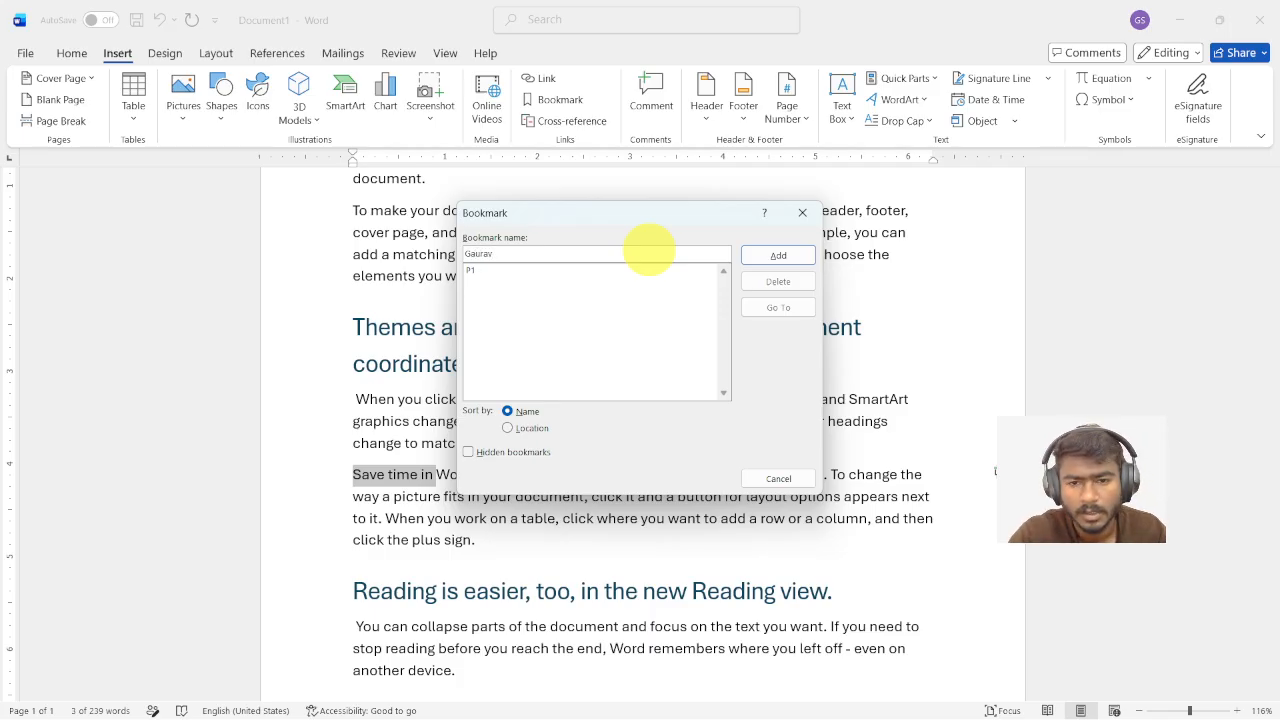
{"action": "left_click", "coordinate": [778, 256]}
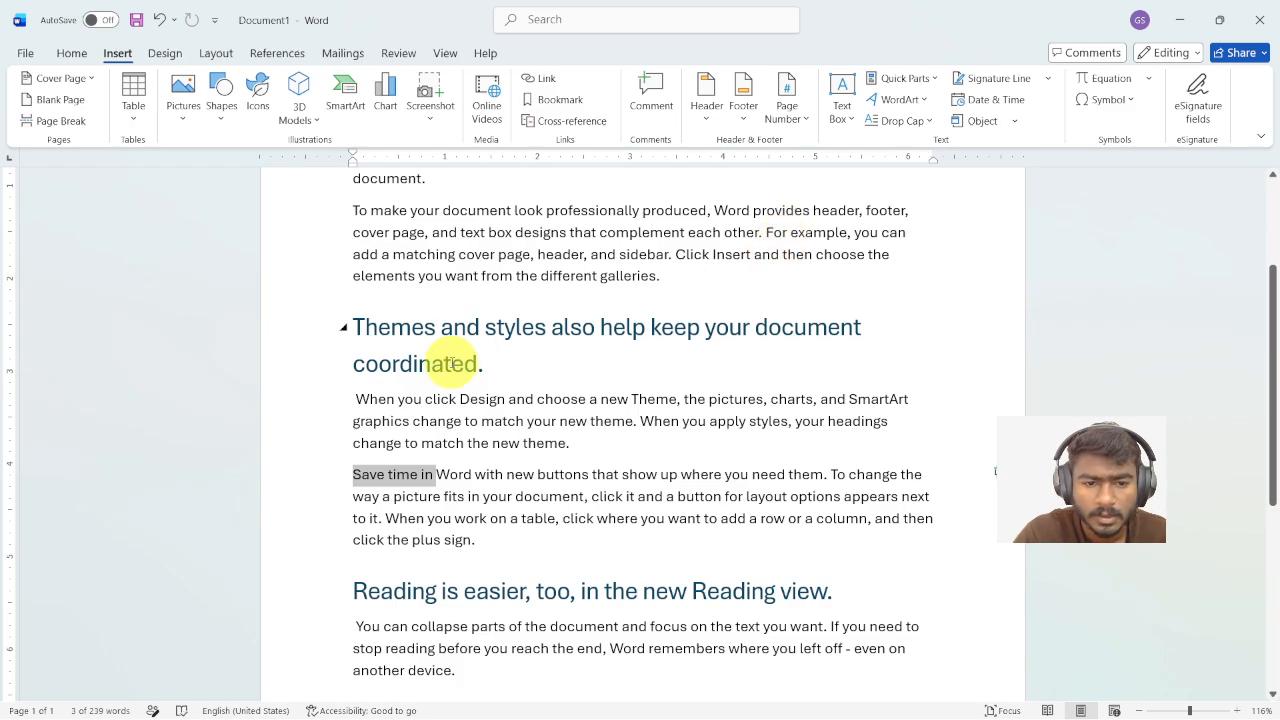
Jump to the bookmark P1 and to the bookmark on "Save time in", and check the bookmark list again
{"action": "left_click", "coordinate": [498, 277]}
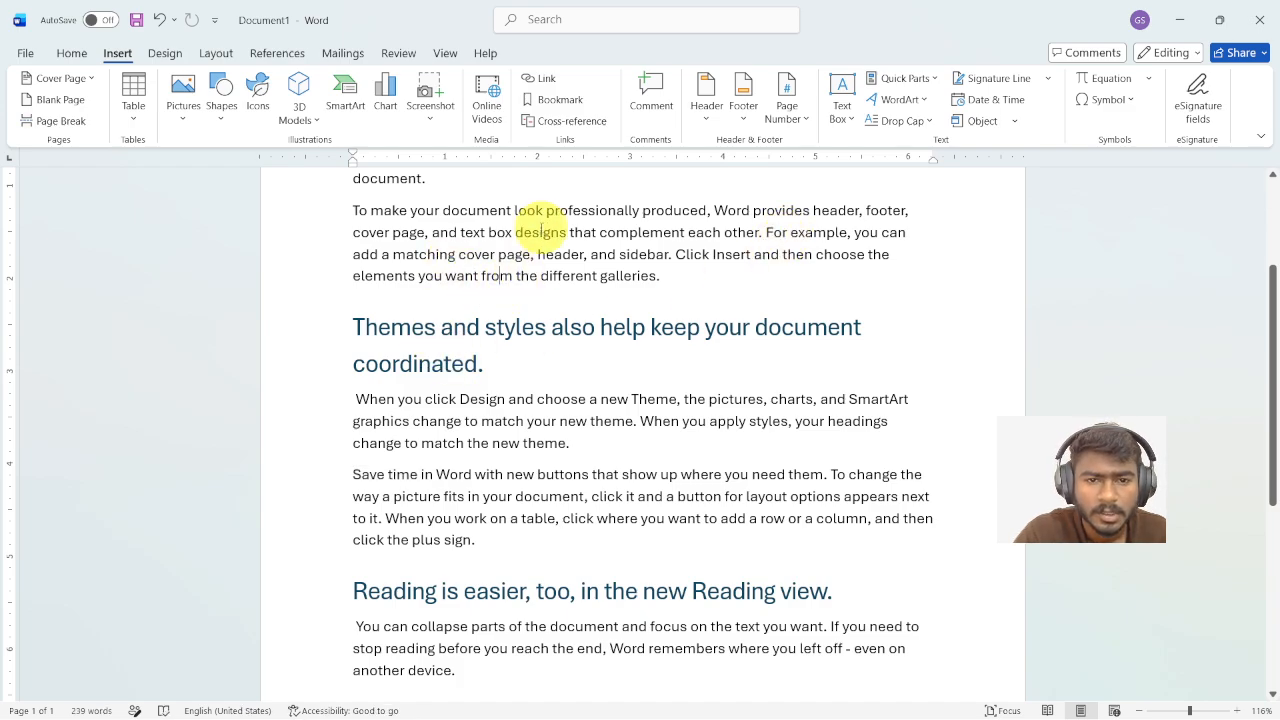
{"action": "left_click", "coordinate": [540, 101]}
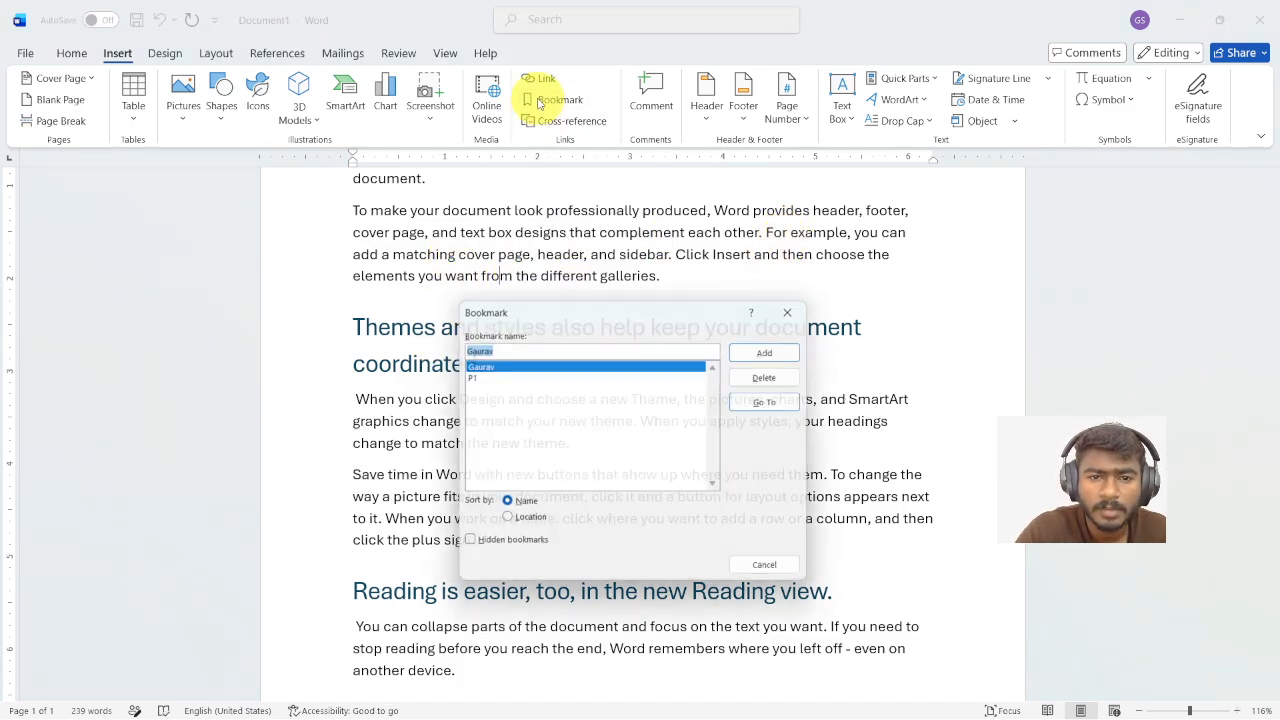
{"action": "left_click", "coordinate": [468, 378]}
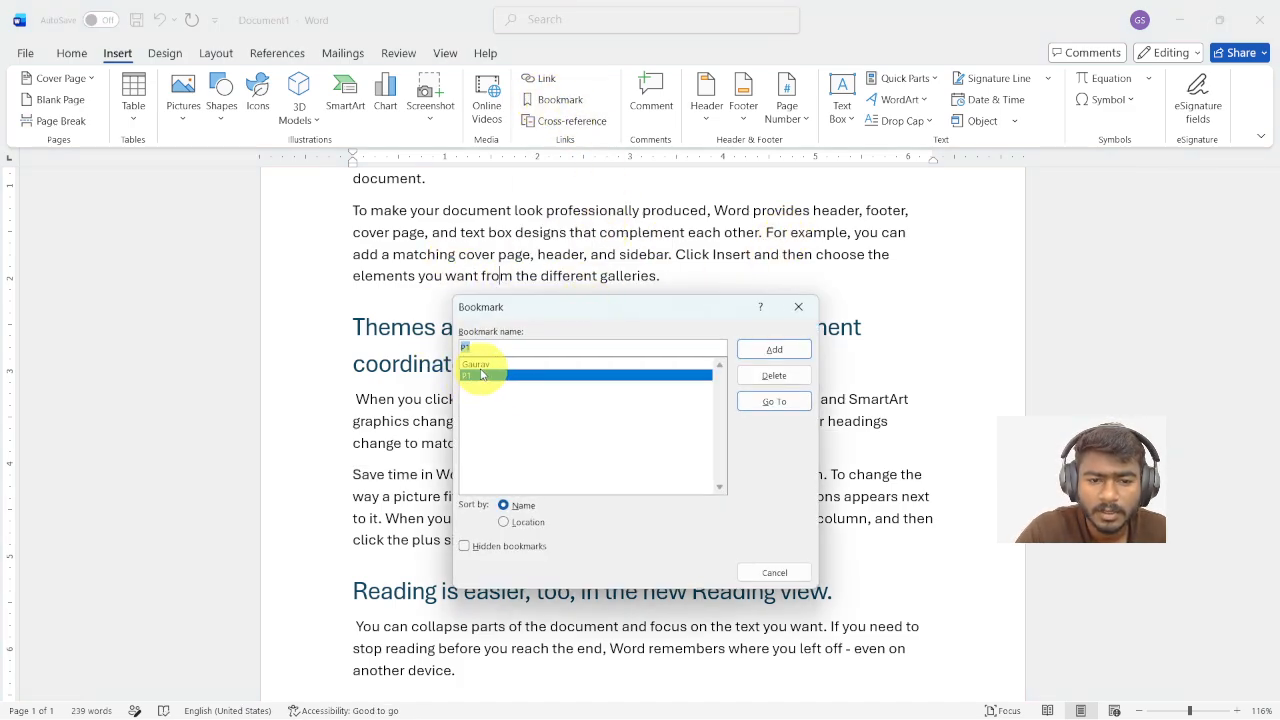
{"action": "left_click", "coordinate": [785, 403]}
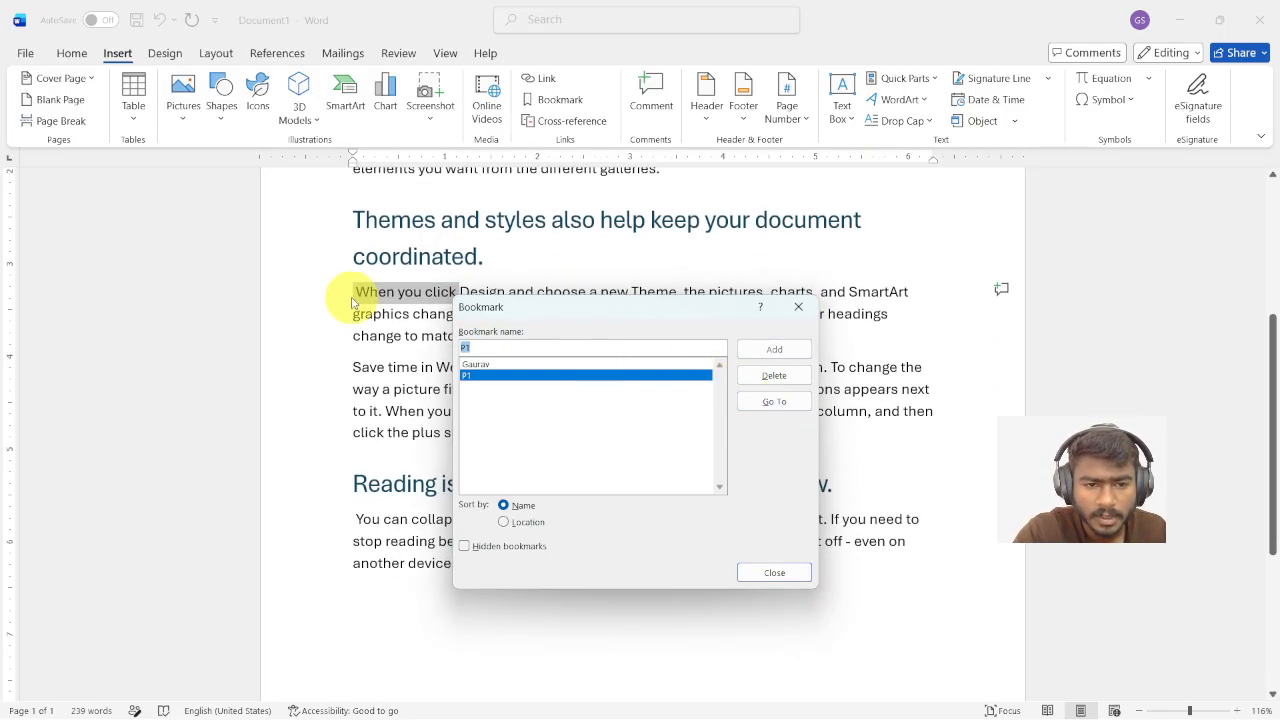
{"action": "left_click", "coordinate": [580, 364]}
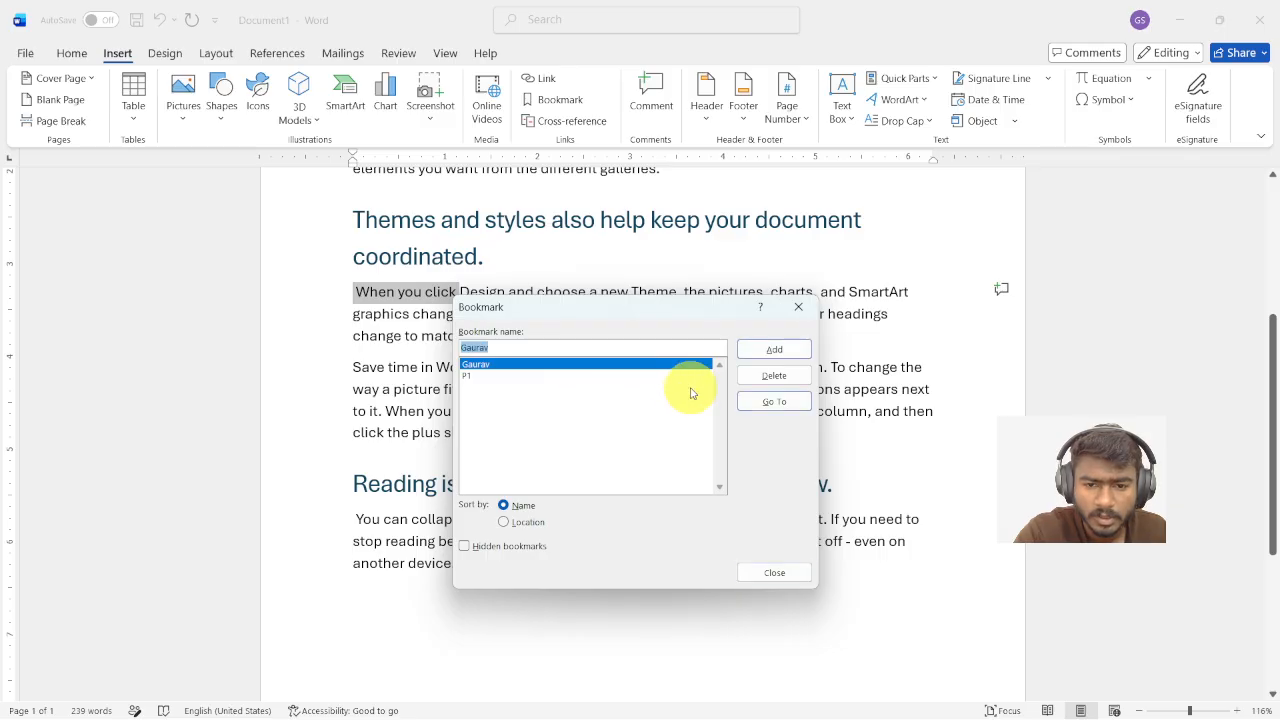
{"action": "left_click", "coordinate": [772, 402]}
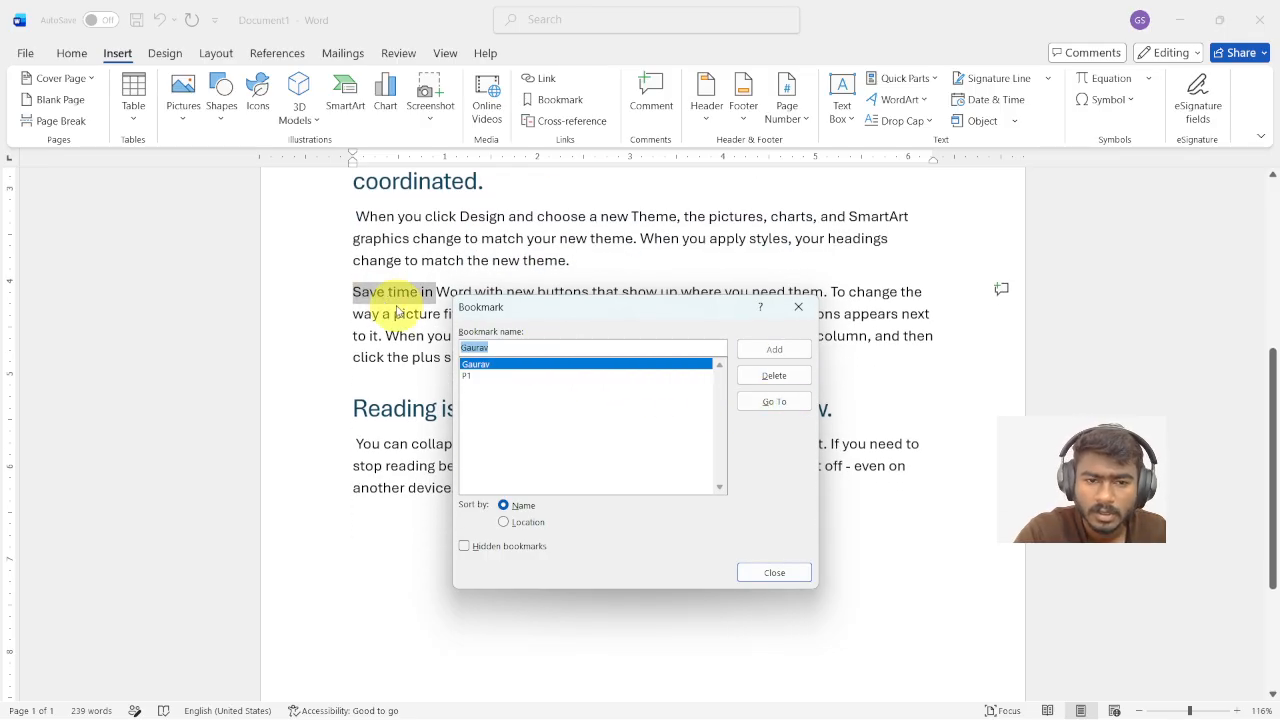
{"action": "left_click", "coordinate": [774, 572]}
{"action": "left_click", "coordinate": [546, 300]}
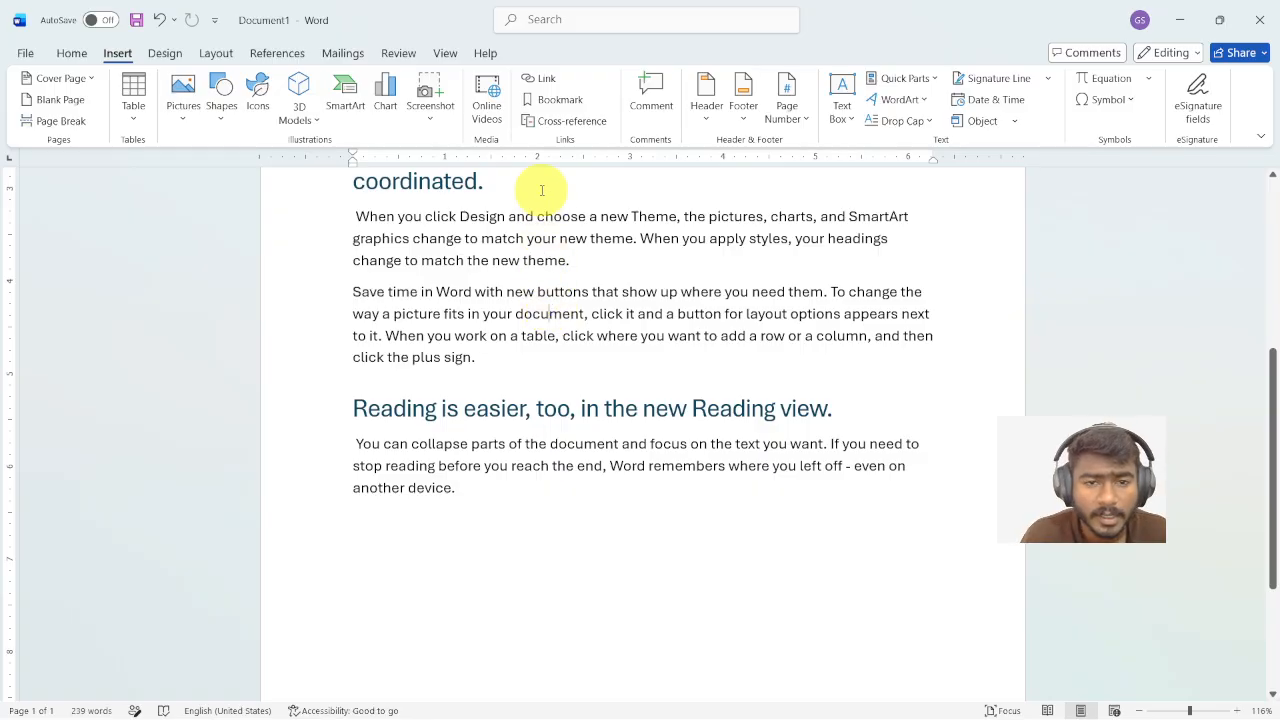
{"action": "left_click", "coordinate": [558, 99]}
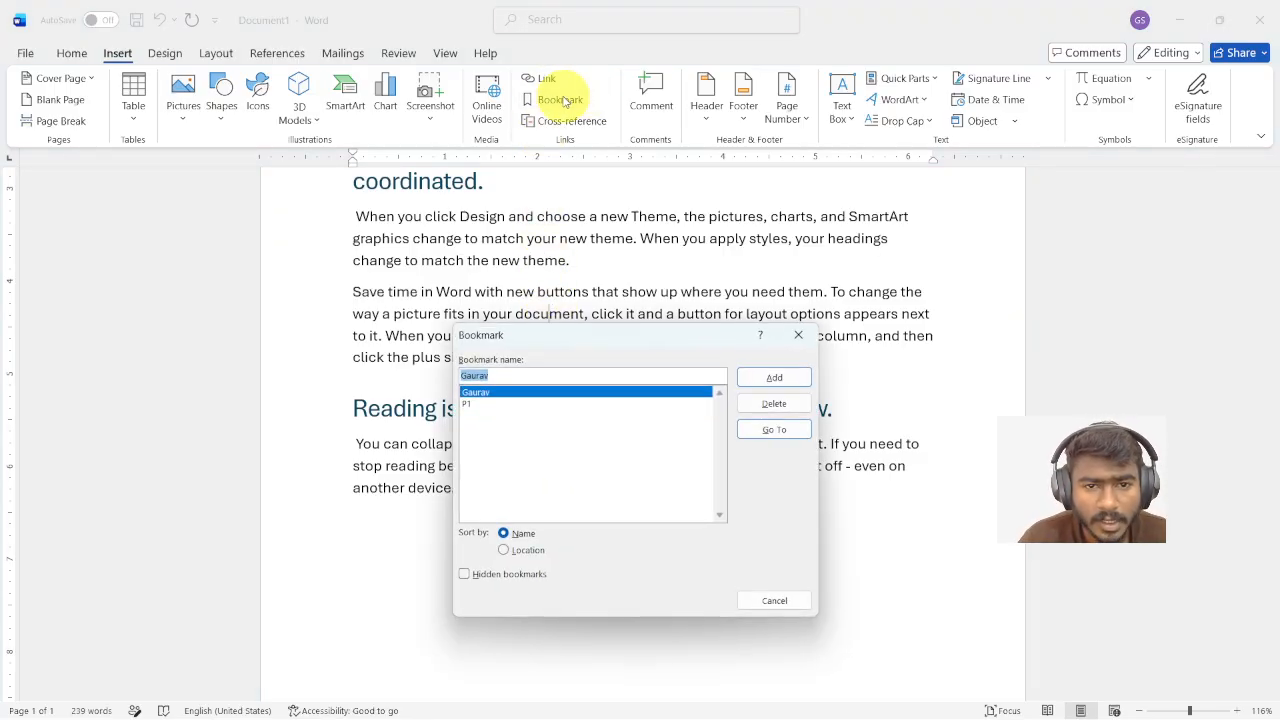
{"action": "left_click", "coordinate": [797, 335]}
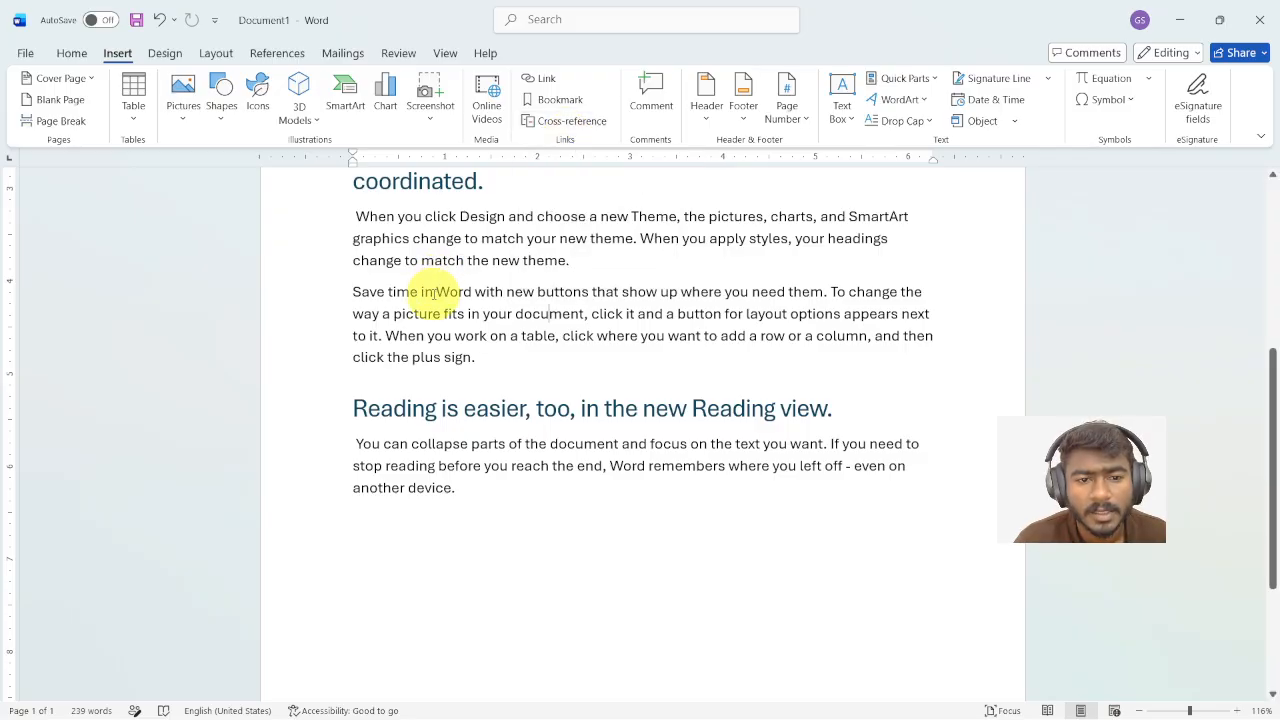
Insert a page break before the first line, "Video provides a powerful way to help you prove your point."
{"action": "scroll", "coordinate": [432, 294], "scroll_direction": "up", "scroll_amount": 5}
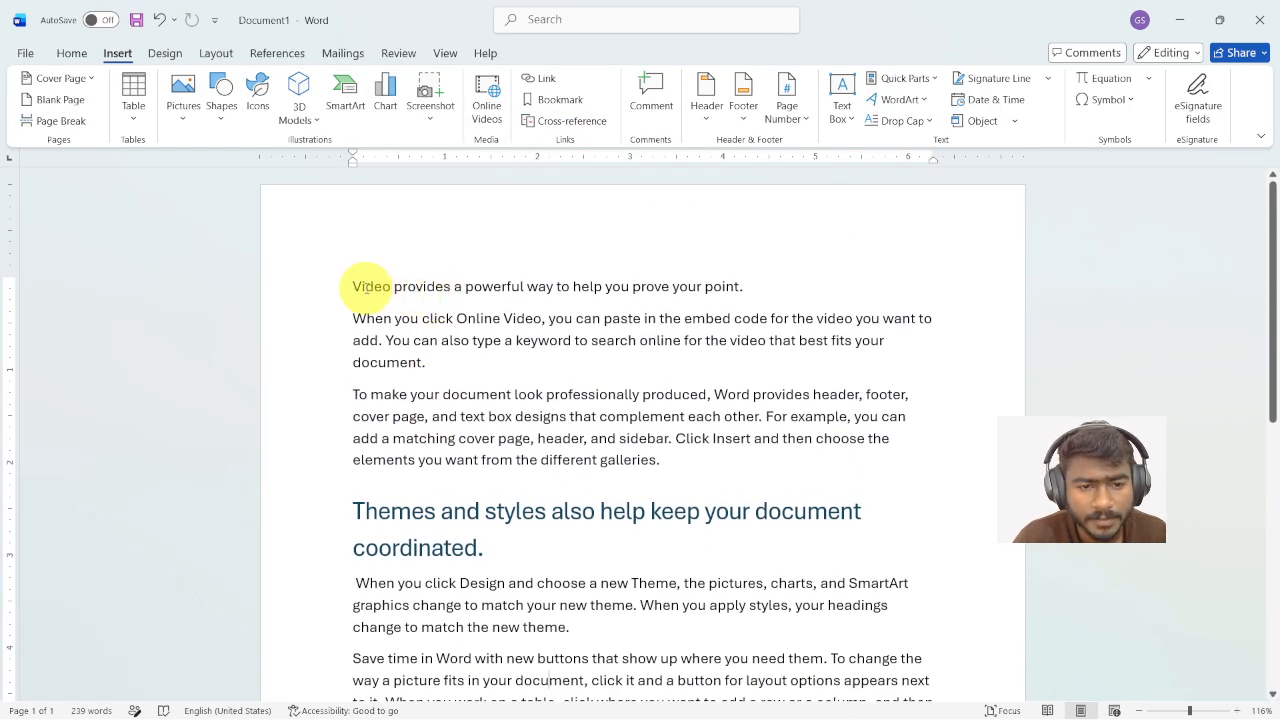
{"action": "left_click", "coordinate": [338, 282]}
{"action": "left_click", "coordinate": [354, 285]}
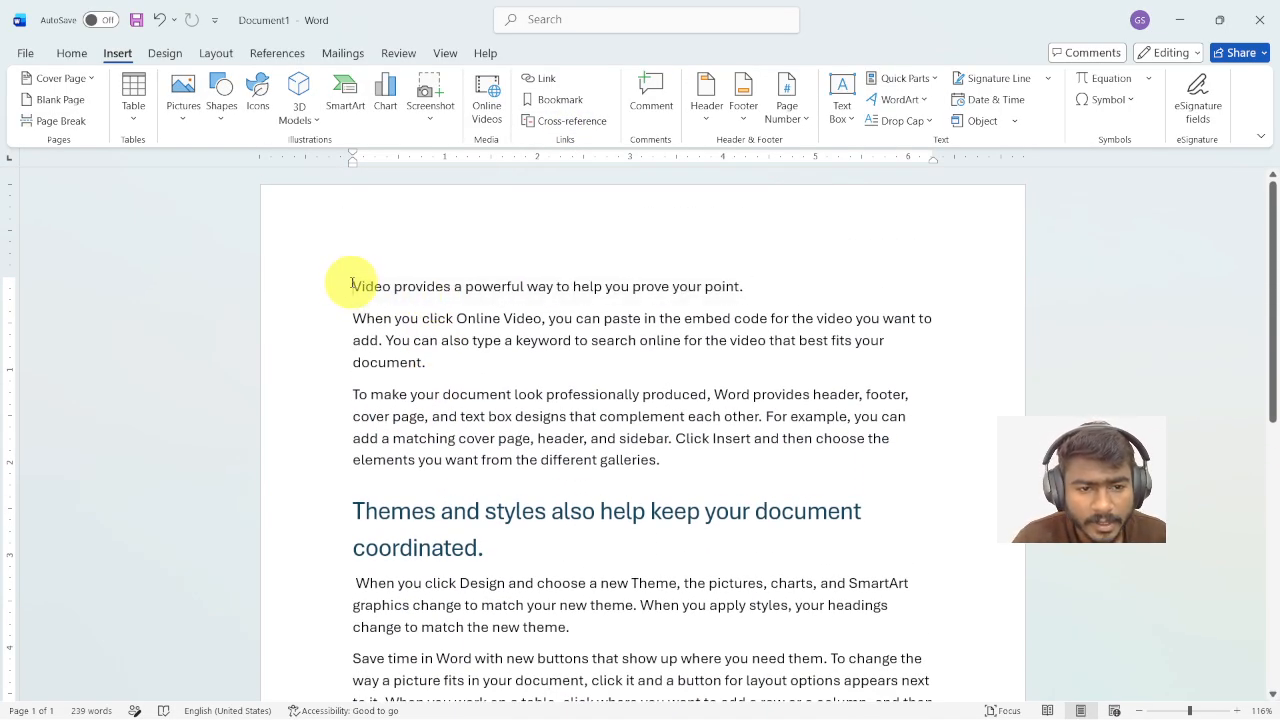
{"action": "left_click", "coordinate": [78, 122]}
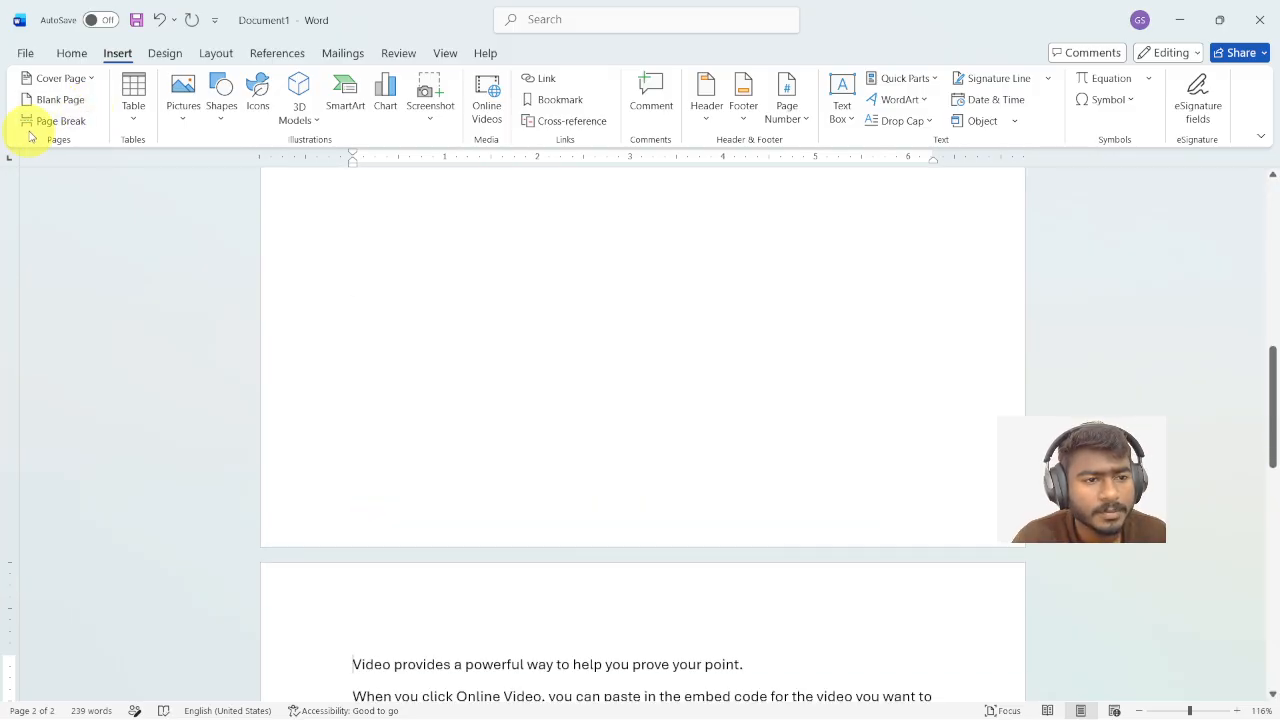
{"action": "scroll", "coordinate": [502, 345], "scroll_direction": "up", "scroll_amount": 5}
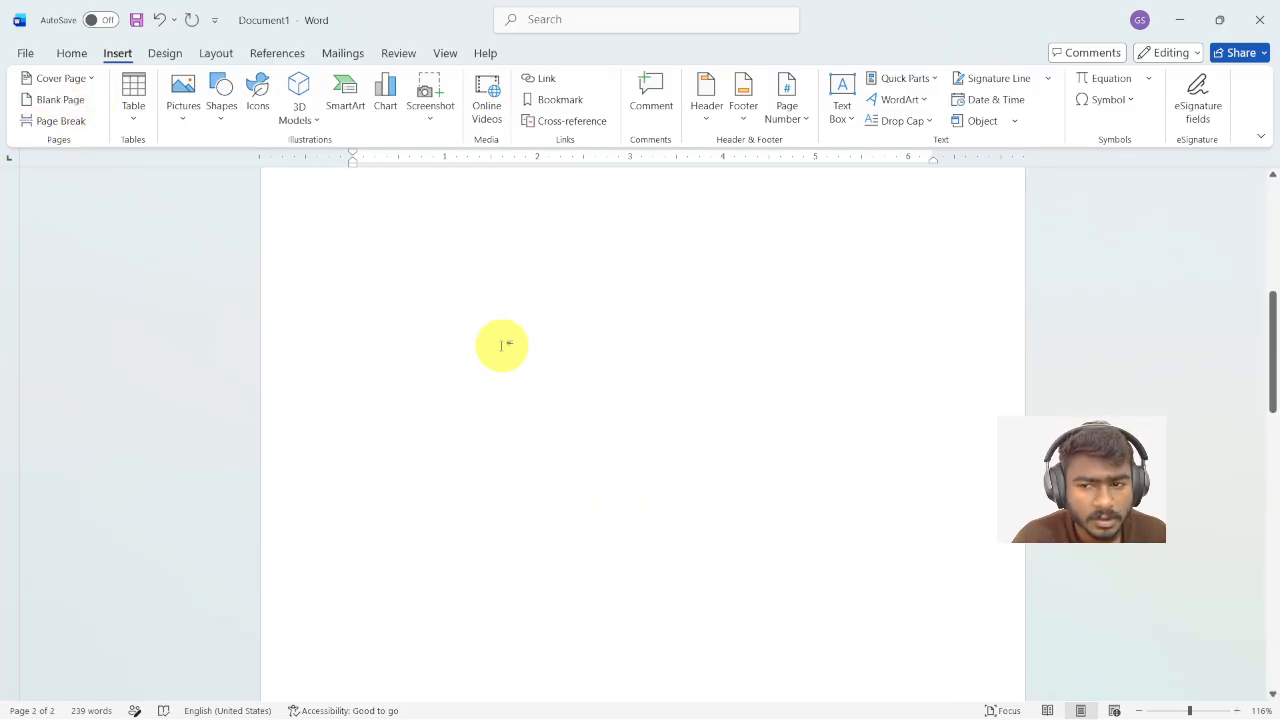
{"action": "scroll", "coordinate": [502, 345], "scroll_direction": "up", "scroll_amount": 2}
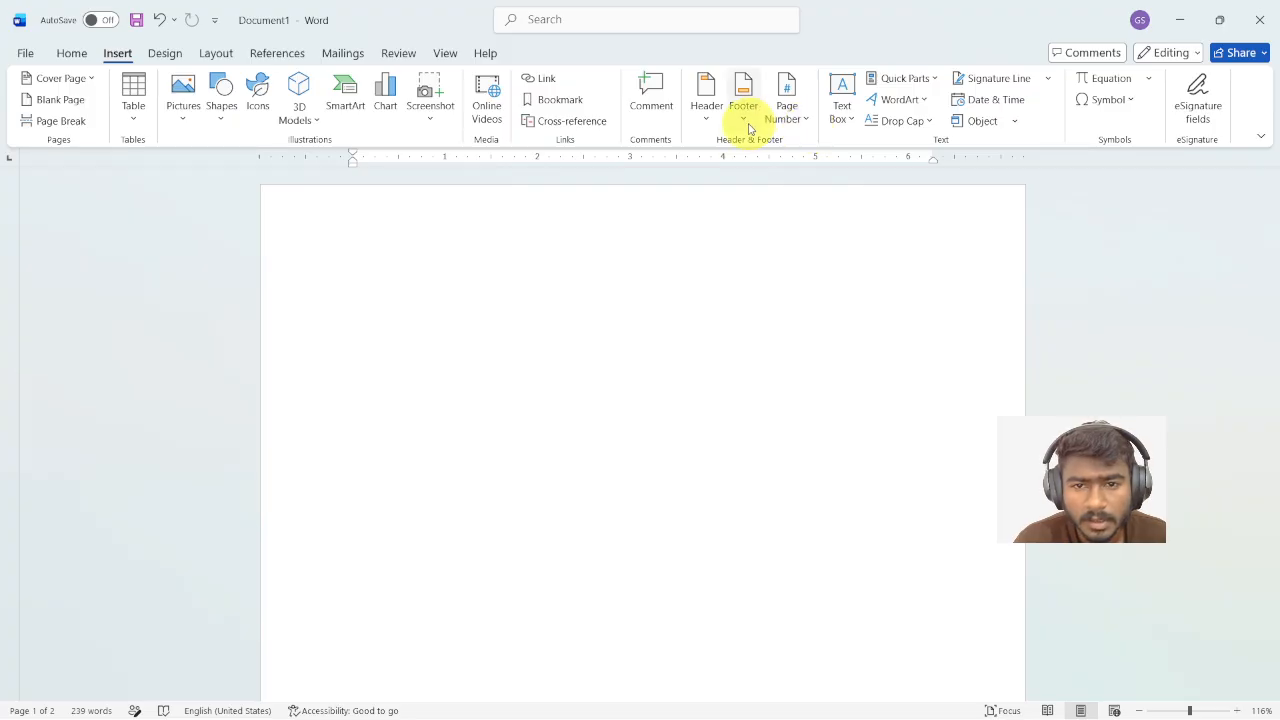
Review the cross-reference options with the reference type Heading and look through the available headings without inserting one
{"action": "left_click", "coordinate": [572, 122]}
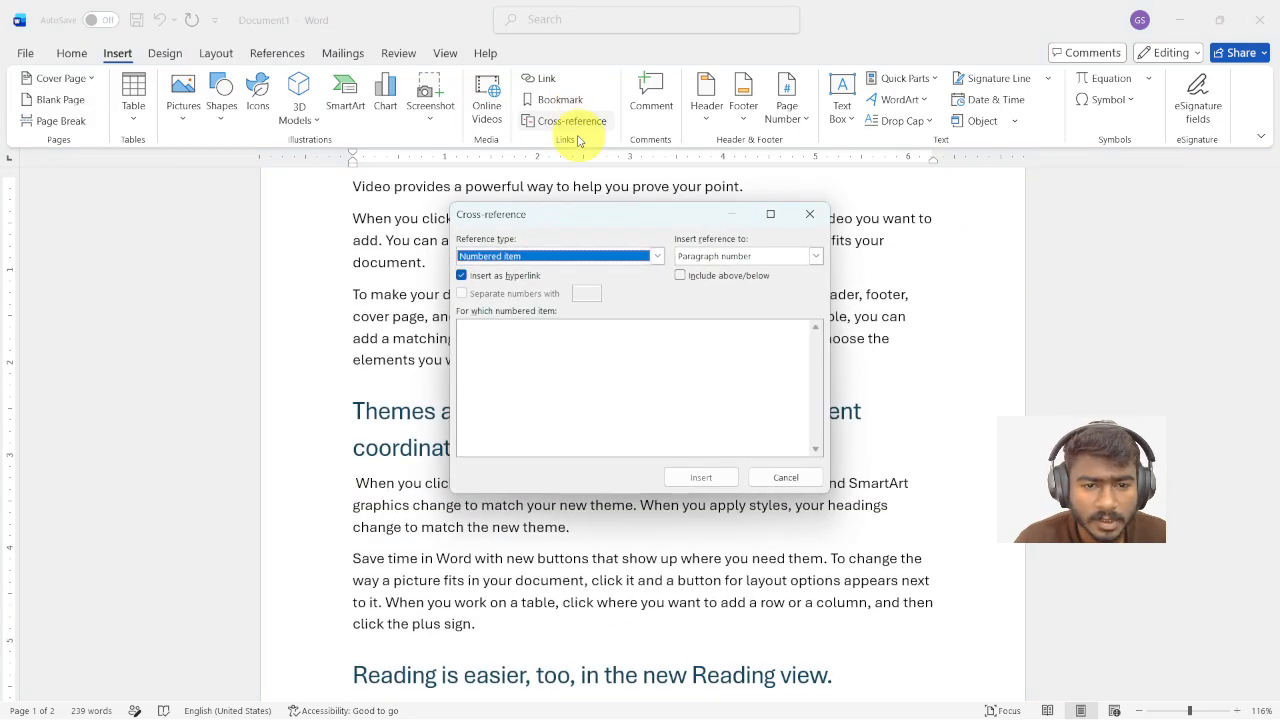
{"action": "left_click", "coordinate": [657, 257]}
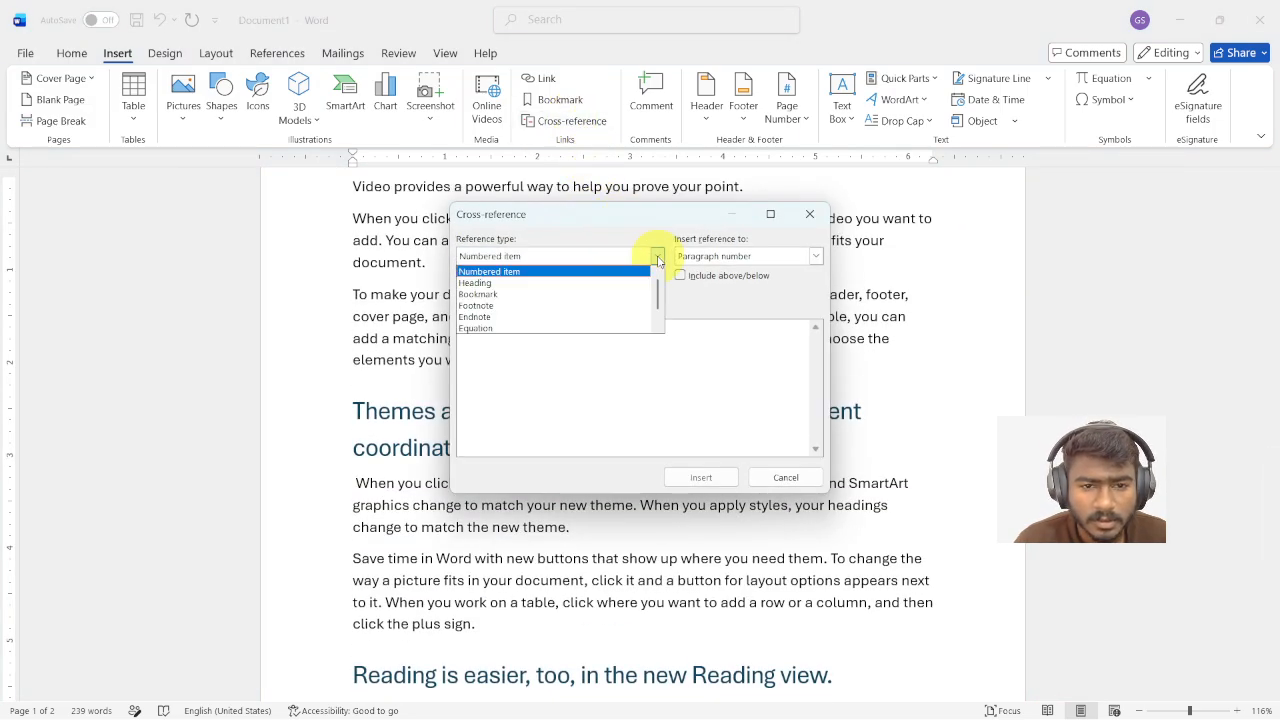
{"action": "left_click", "coordinate": [476, 285]}
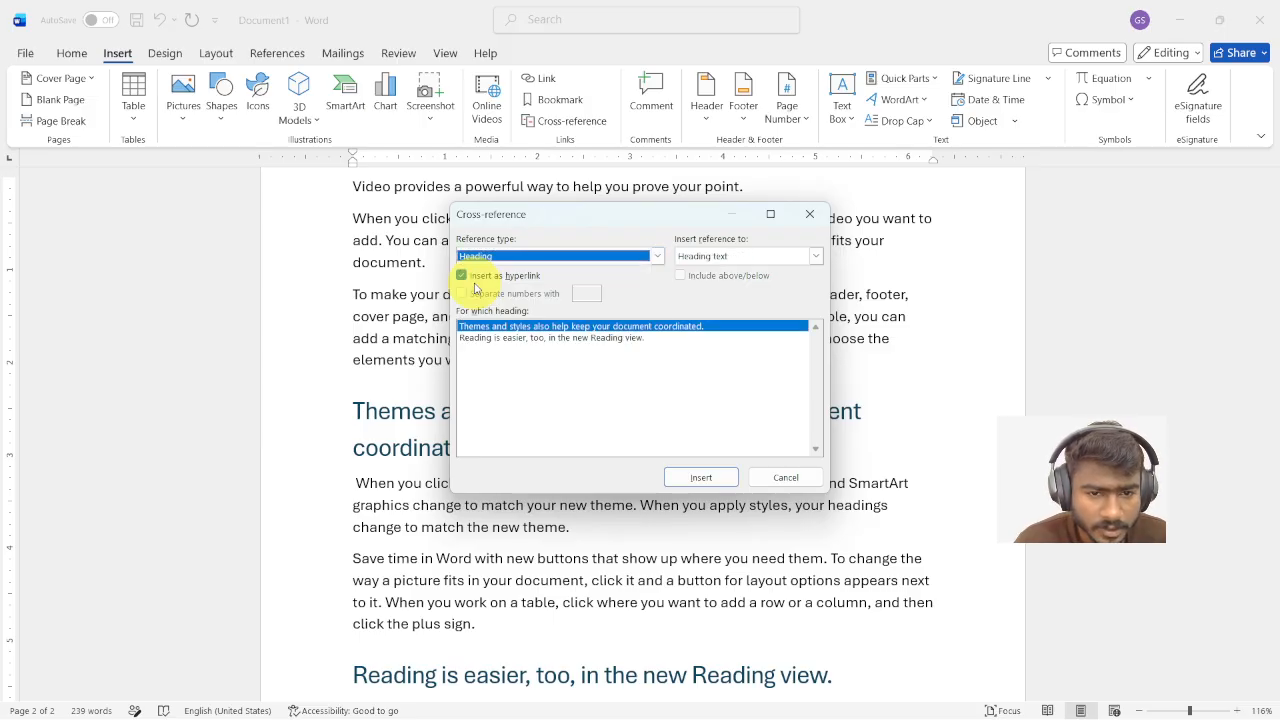
{"action": "left_click", "coordinate": [497, 339]}
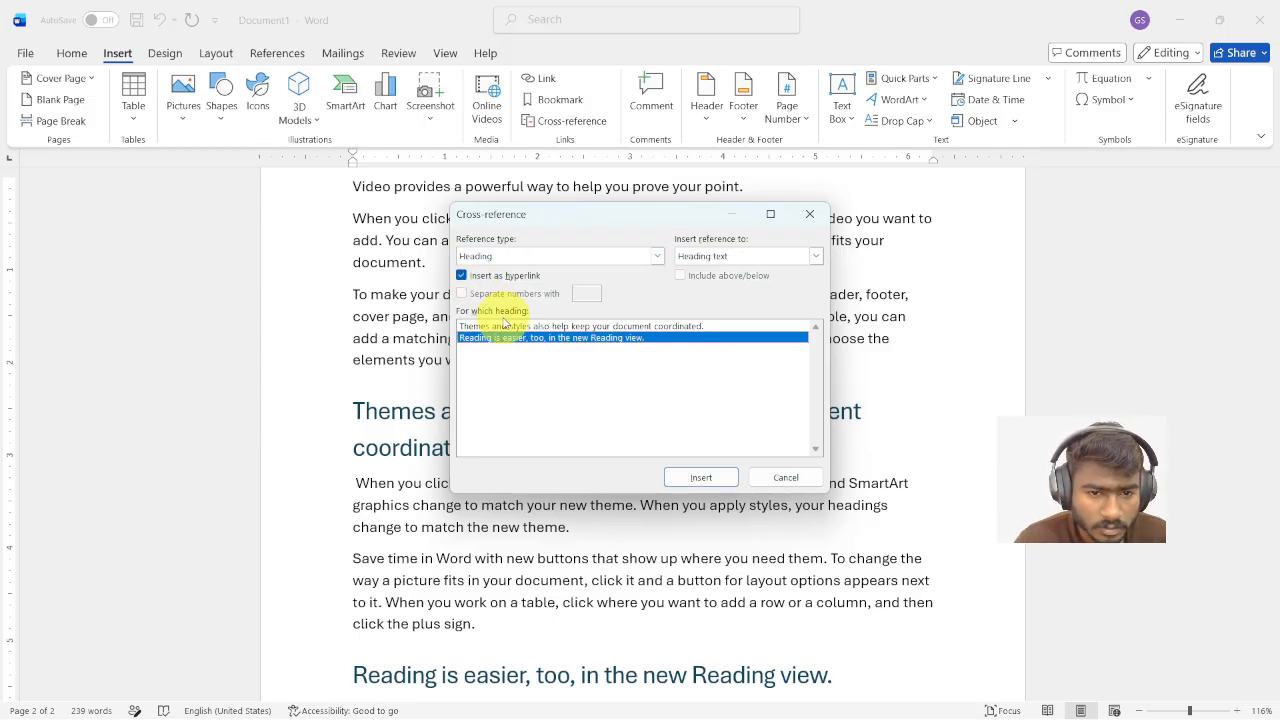
{"action": "left_click", "coordinate": [507, 328]}
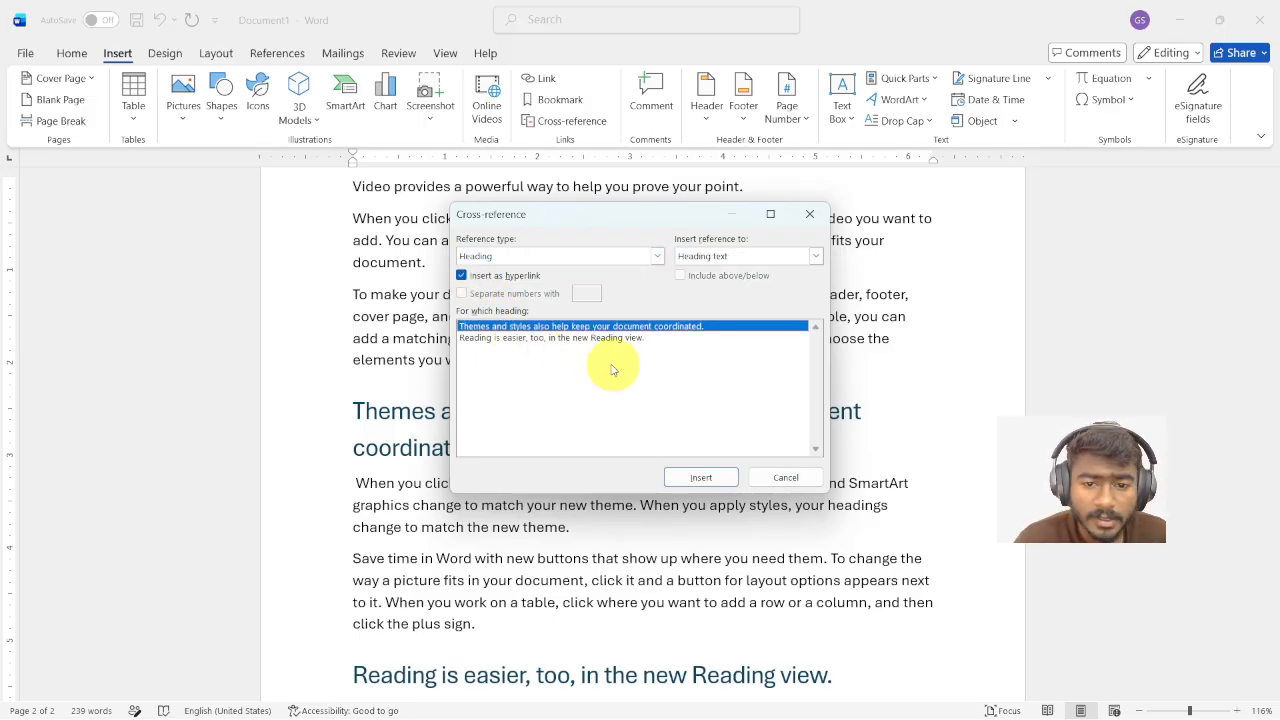
{"action": "left_click", "coordinate": [785, 477]}
Apply the Heading 2 style to the heading "Themes and styles also help keep your document coordinated."
{"action": "scroll", "coordinate": [785, 463], "scroll_direction": "down", "scroll_amount": 1}
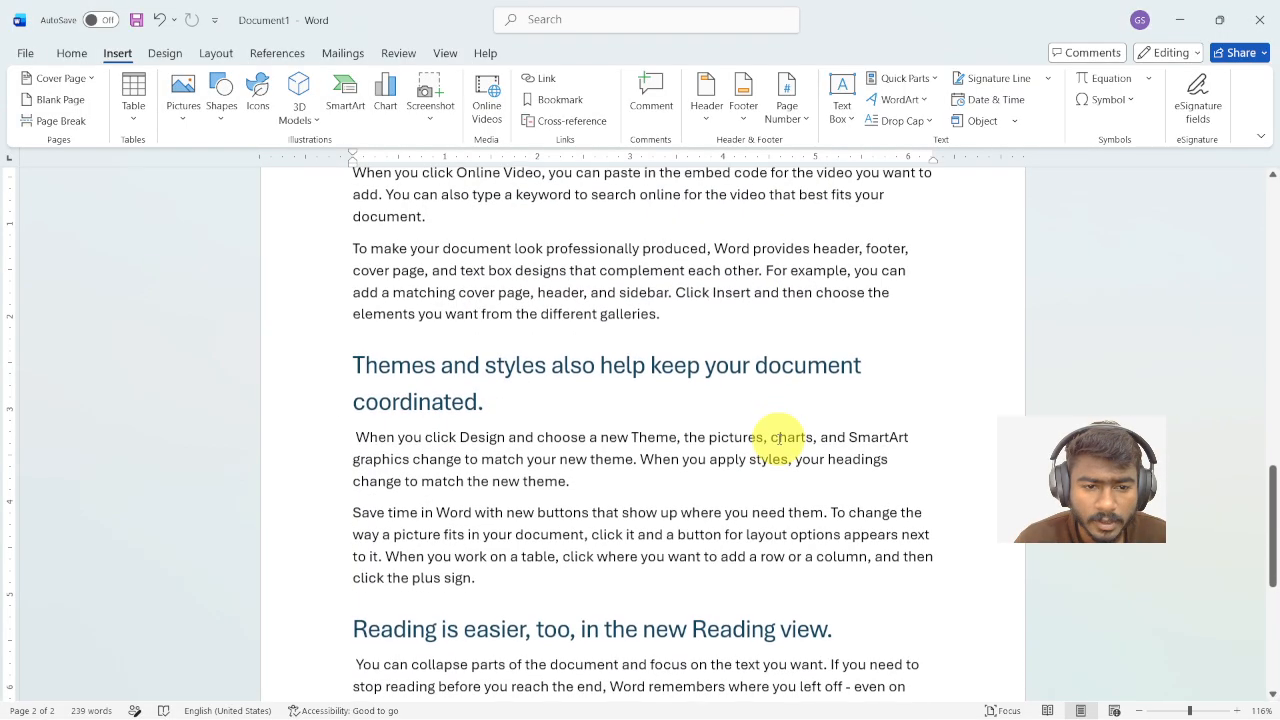
{"action": "left_click", "coordinate": [485, 405]}
{"action": "left_click_drag", "start_coordinate": [483, 402], "coordinate": [343, 366]}
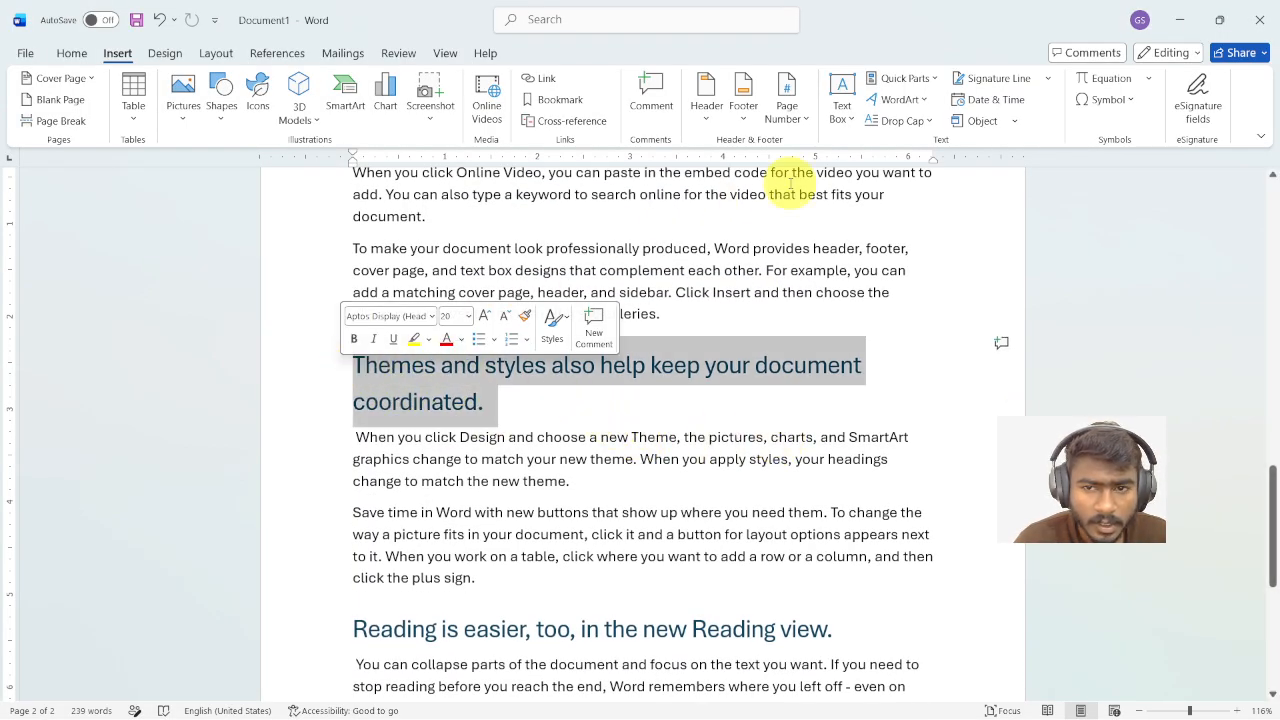
{"action": "left_click", "coordinate": [70, 54]}
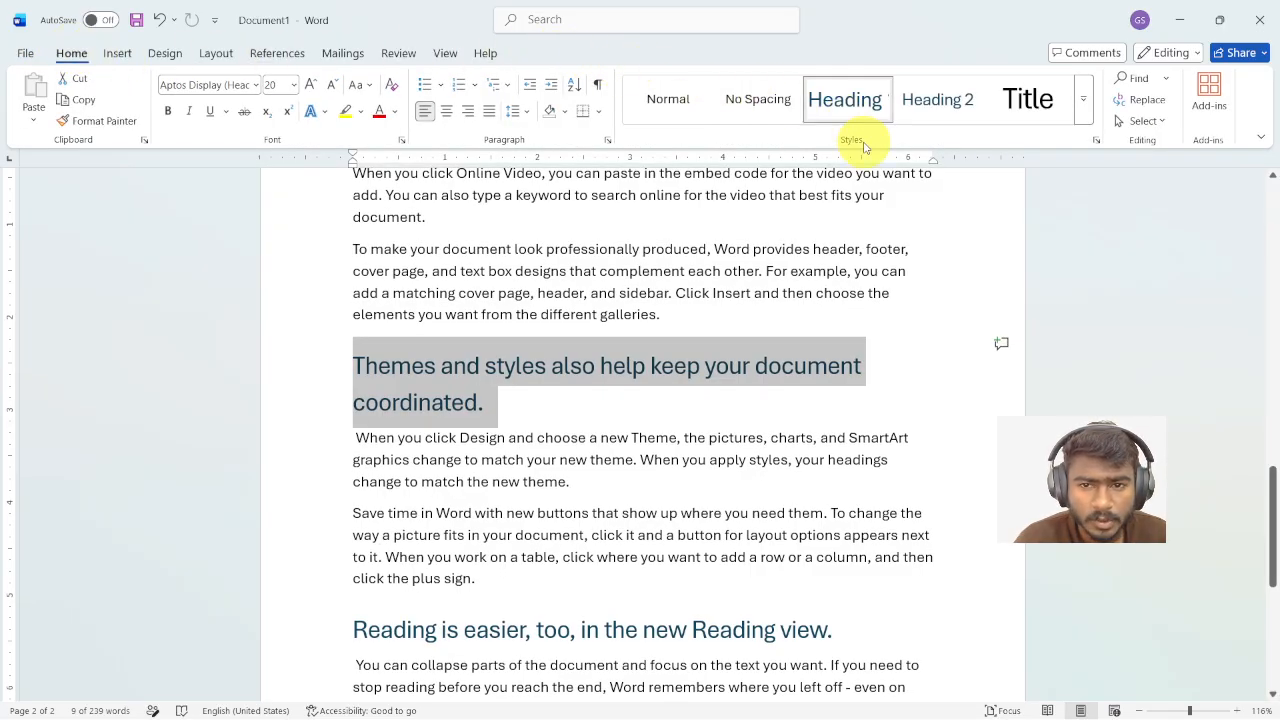
{"action": "left_click", "coordinate": [932, 98]}
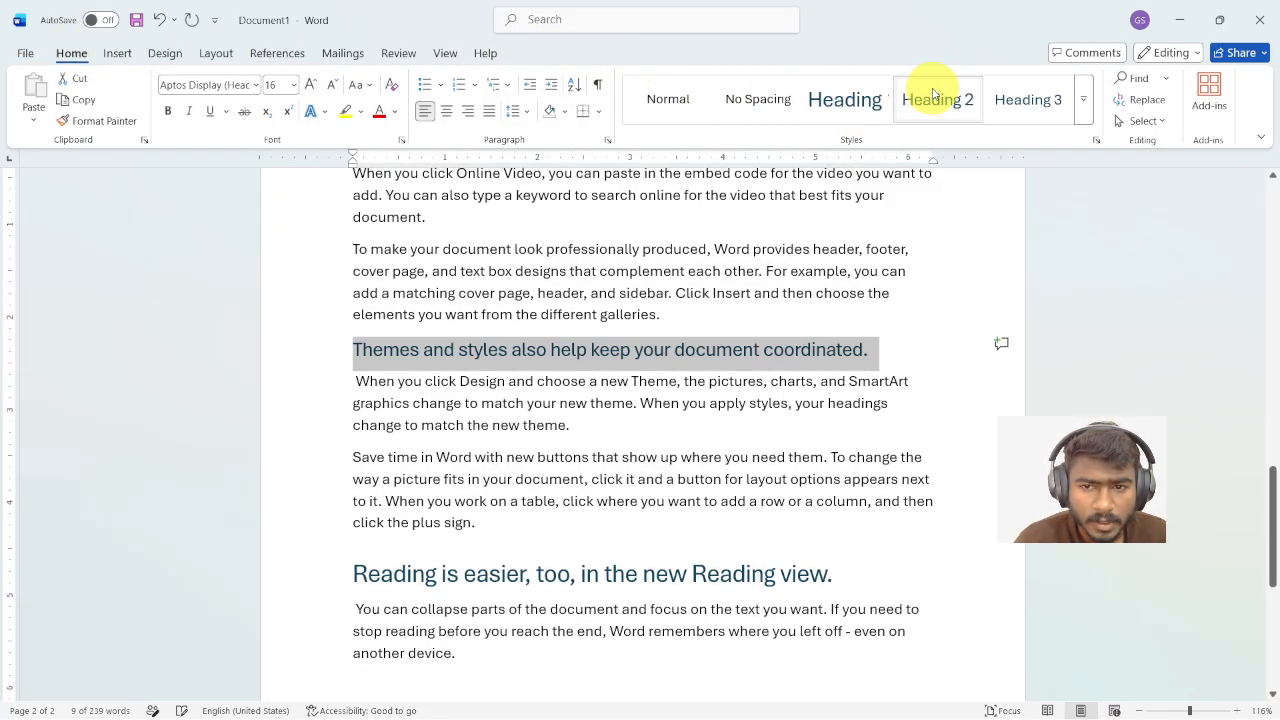
Apply the Heading 2 style to the heading "Reading is easier, too, in the new Reading view."
{"action": "scroll", "coordinate": [591, 429], "scroll_direction": "down", "scroll_amount": 4}
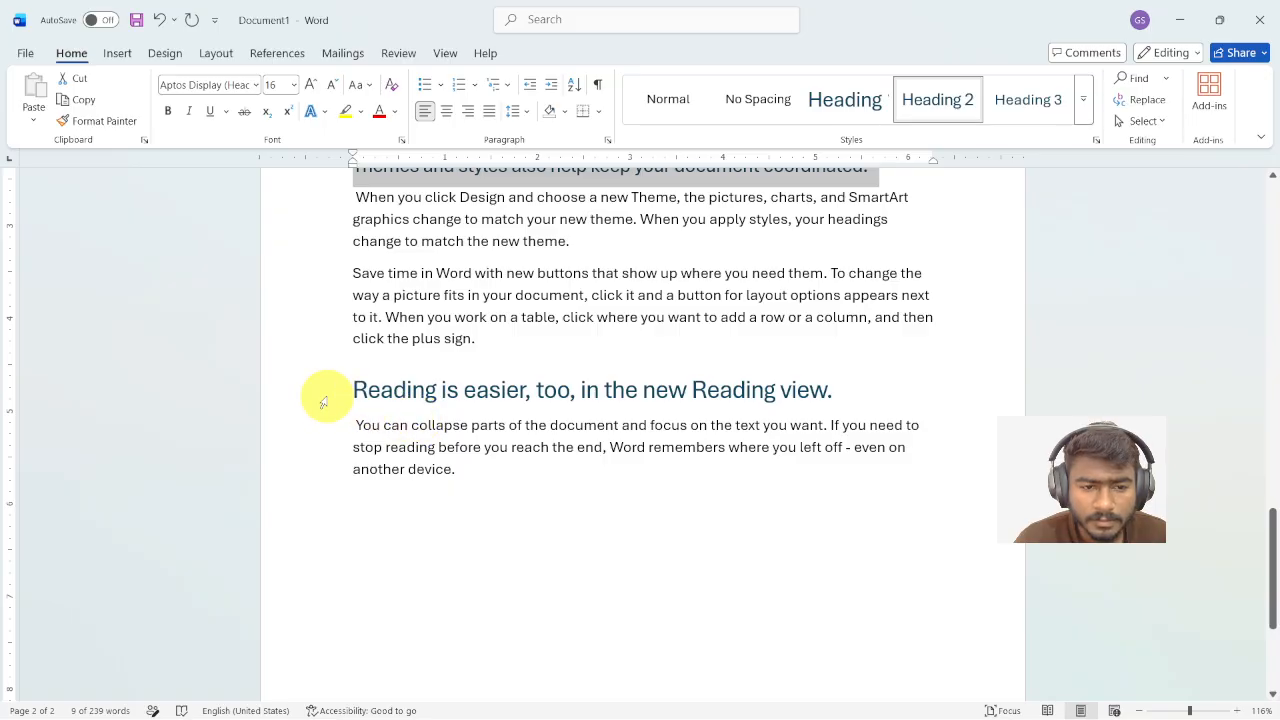
{"action": "left_click", "coordinate": [323, 401]}
{"action": "left_click", "coordinate": [910, 95]}
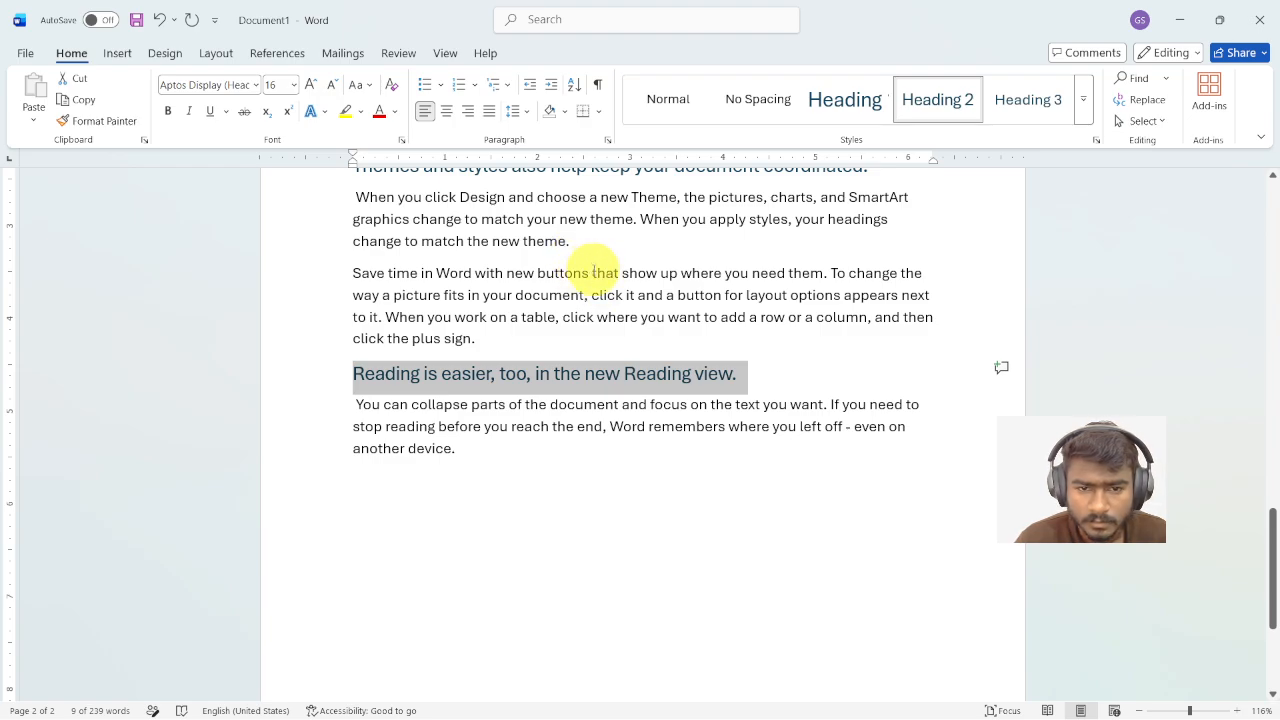
Apply the Heading 2 style to the words "Save time in Word with new buttons" and return to the blank first page
{"action": "left_click_drag", "start_coordinate": [589, 273], "coordinate": [322, 277]}
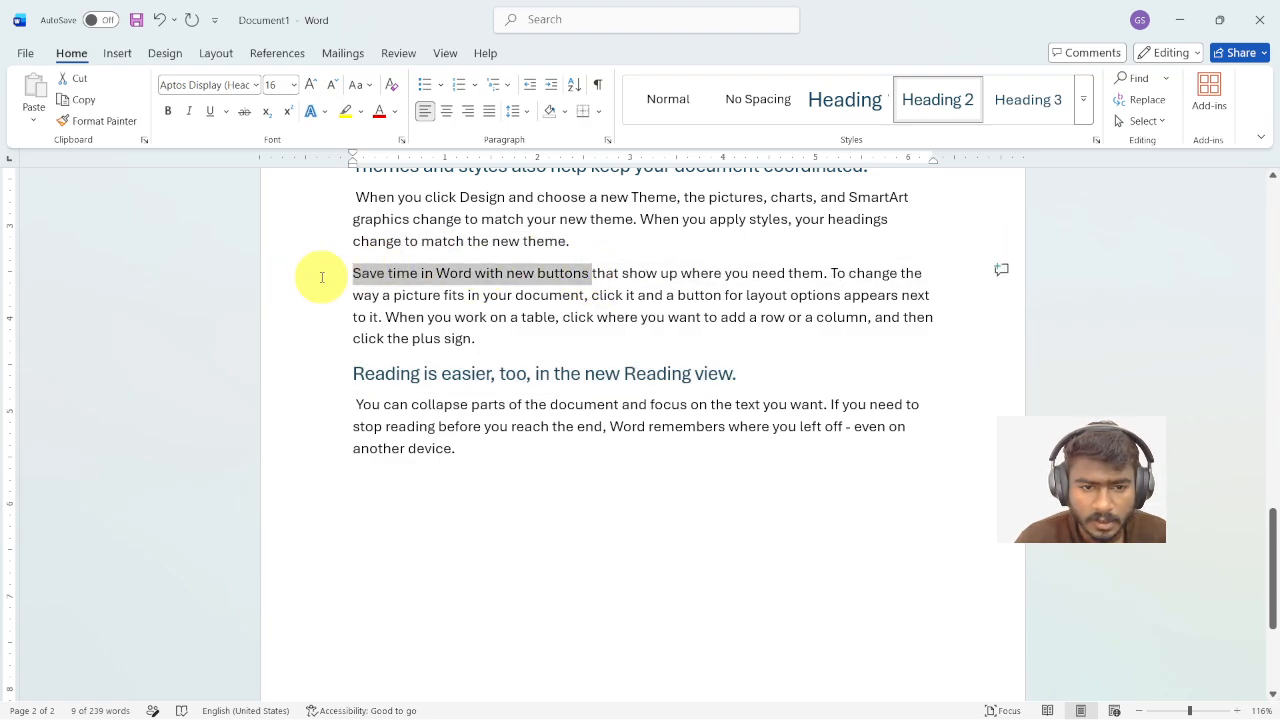
{"action": "left_click", "coordinate": [893, 97]}
{"action": "left_click", "coordinate": [697, 283]}
{"action": "scroll", "coordinate": [700, 287], "scroll_direction": "up", "scroll_amount": 10}
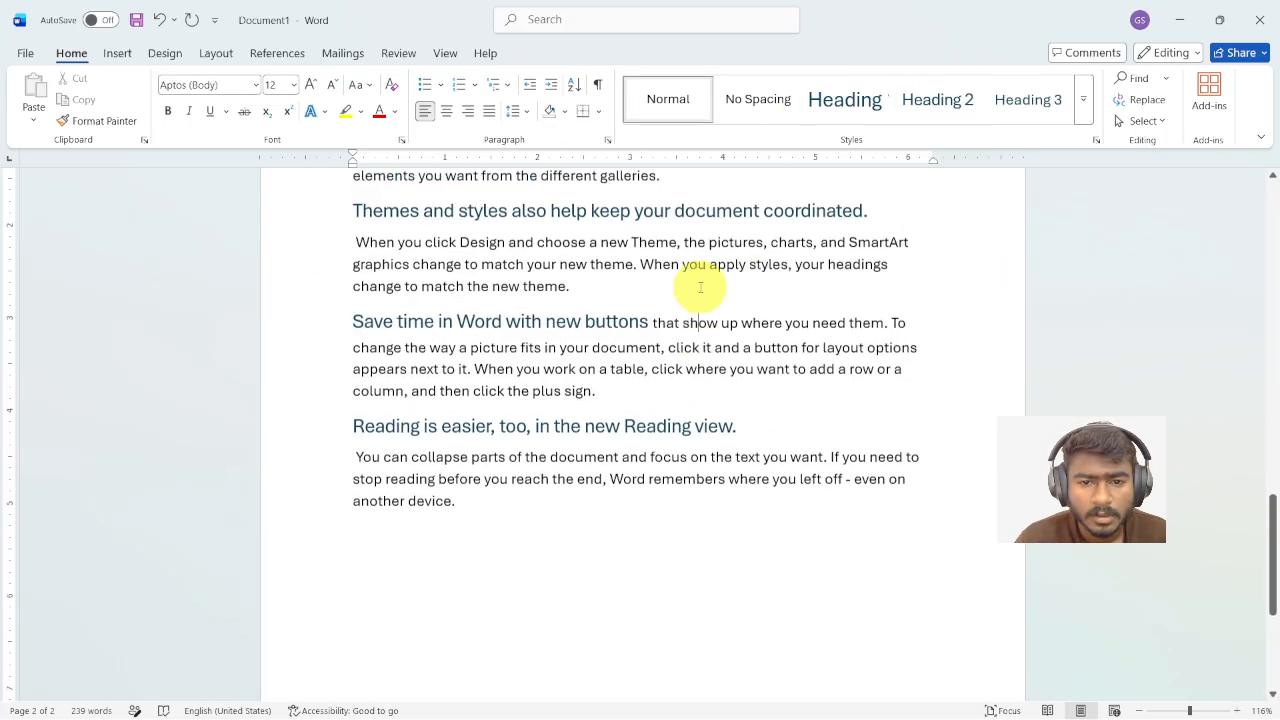
{"action": "scroll", "coordinate": [700, 287], "scroll_direction": "up", "scroll_amount": 8}
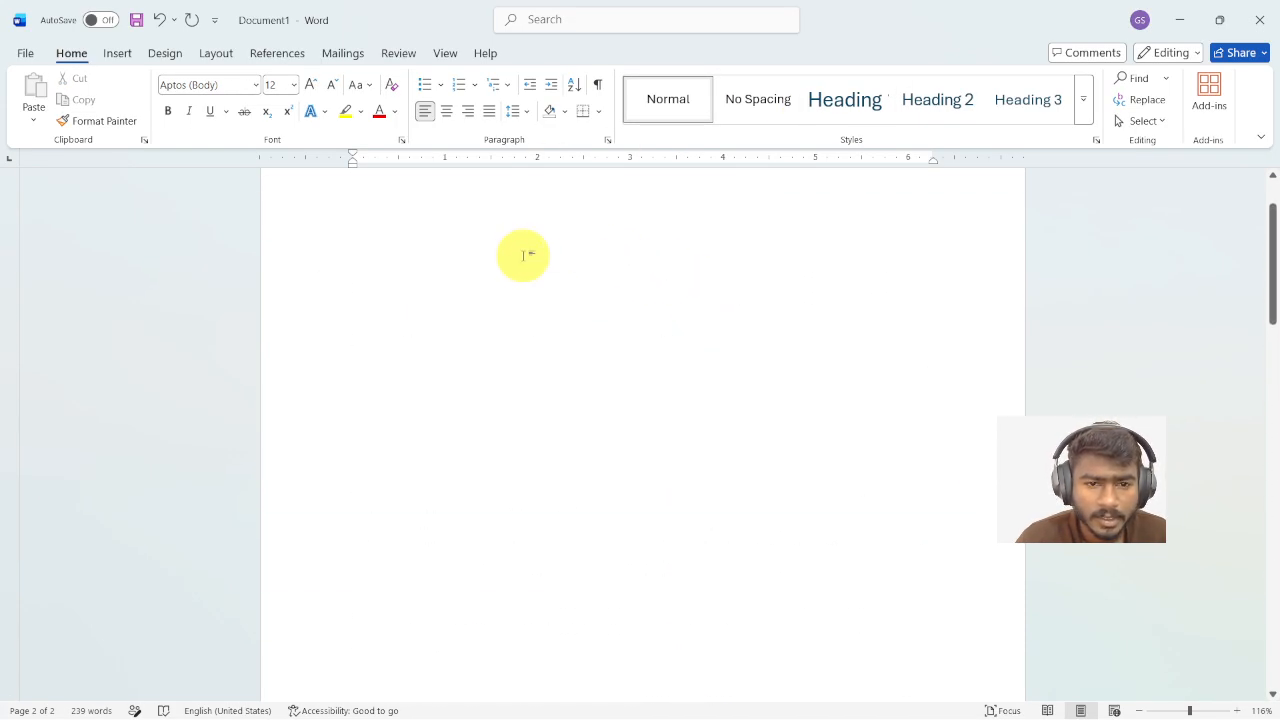
Examine the cross-reference options from the first page, comparing the Bookmark and Heading reference types and the available headings, and leave without inserting
{"action": "left_click", "coordinate": [369, 280]}
{"action": "scroll", "coordinate": [369, 280], "scroll_direction": "up", "scroll_amount": 1}
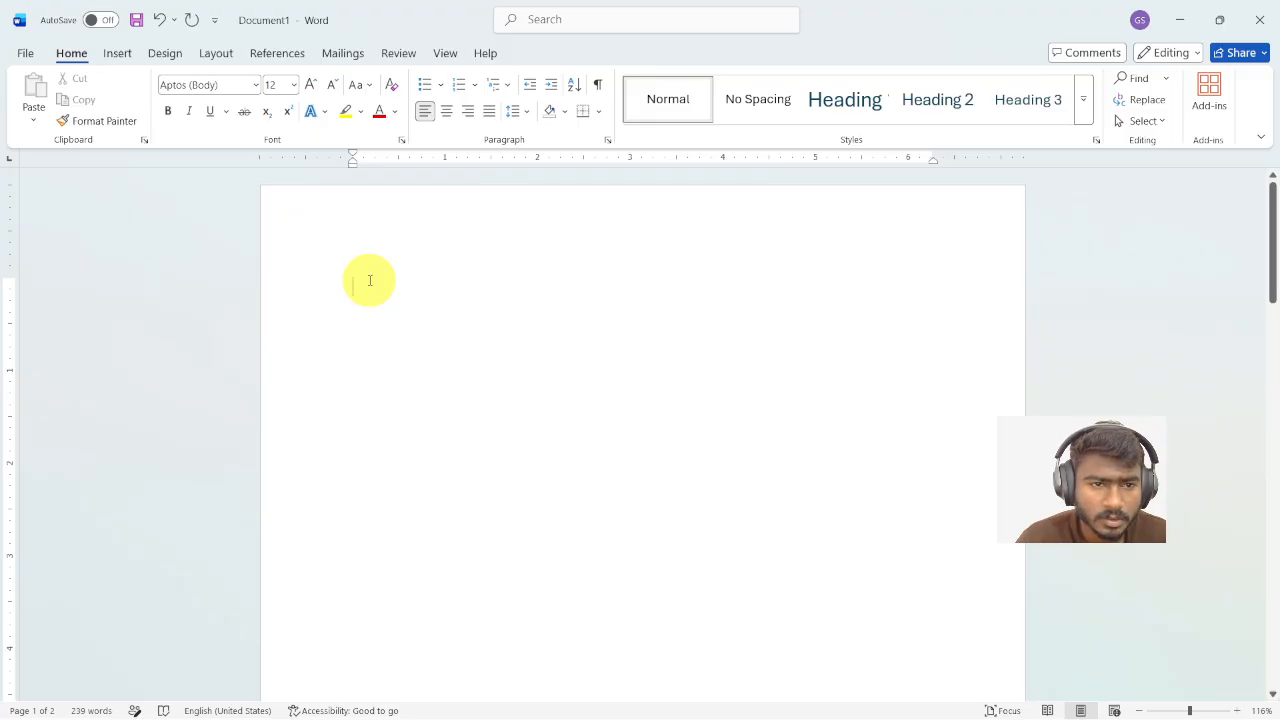
{"action": "left_click", "coordinate": [128, 53]}
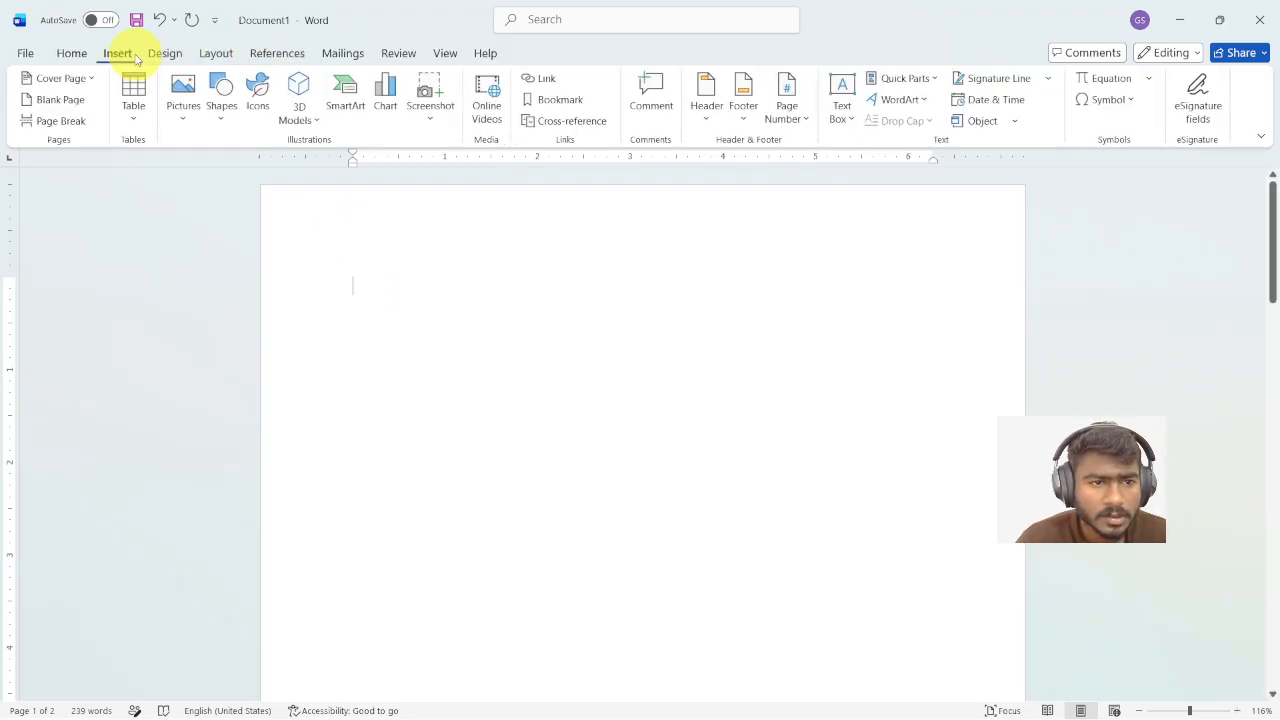
{"action": "left_click", "coordinate": [565, 122]}
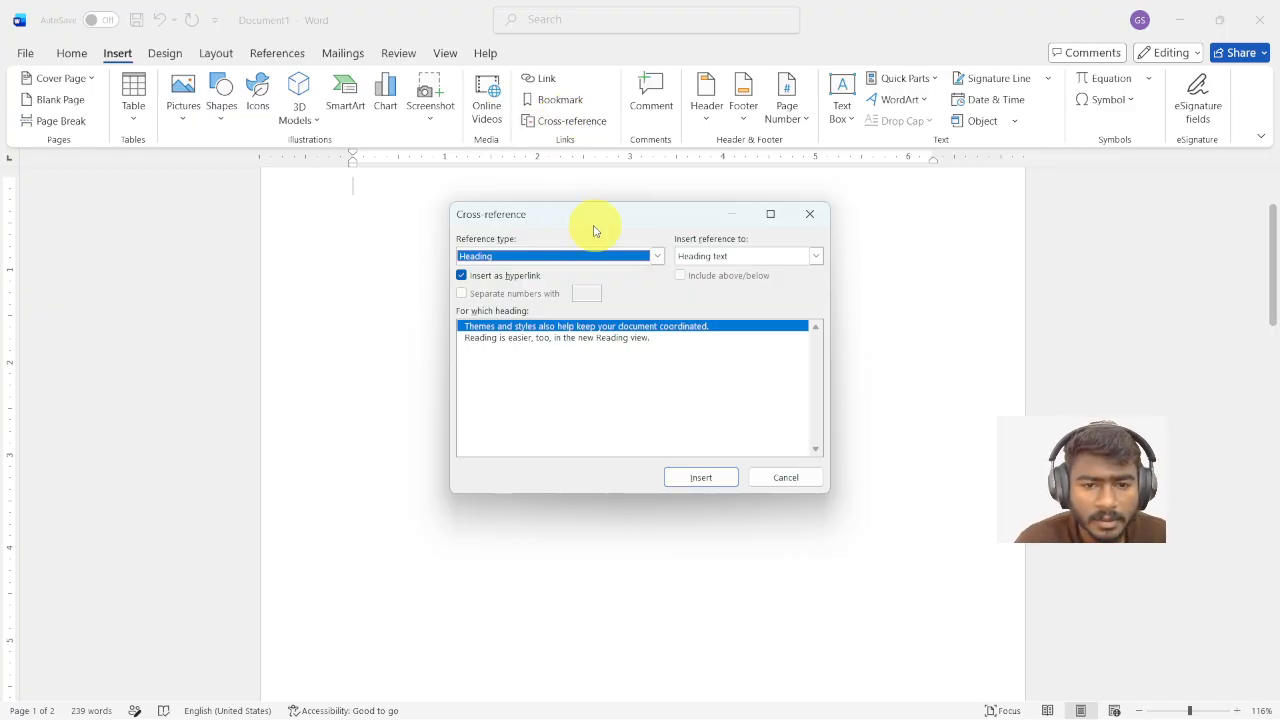
{"action": "left_click", "coordinate": [620, 255]}
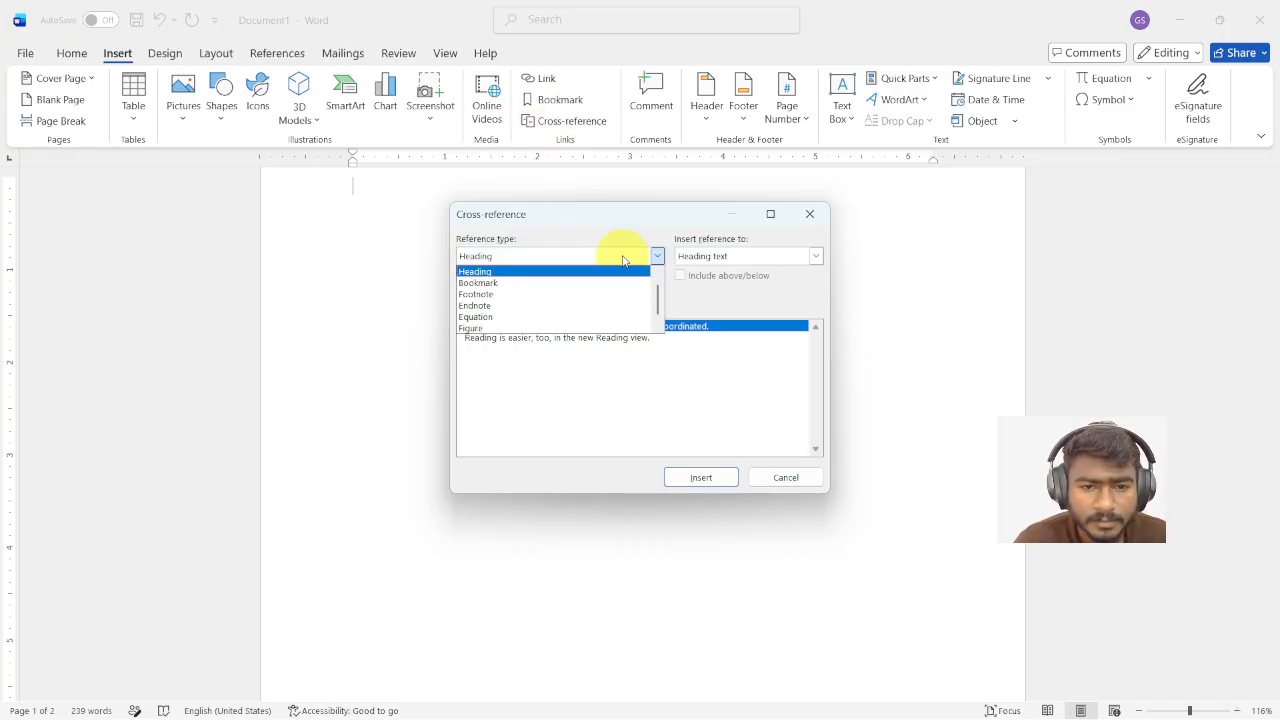
{"action": "left_click", "coordinate": [509, 282]}
{"action": "left_click", "coordinate": [509, 262]}
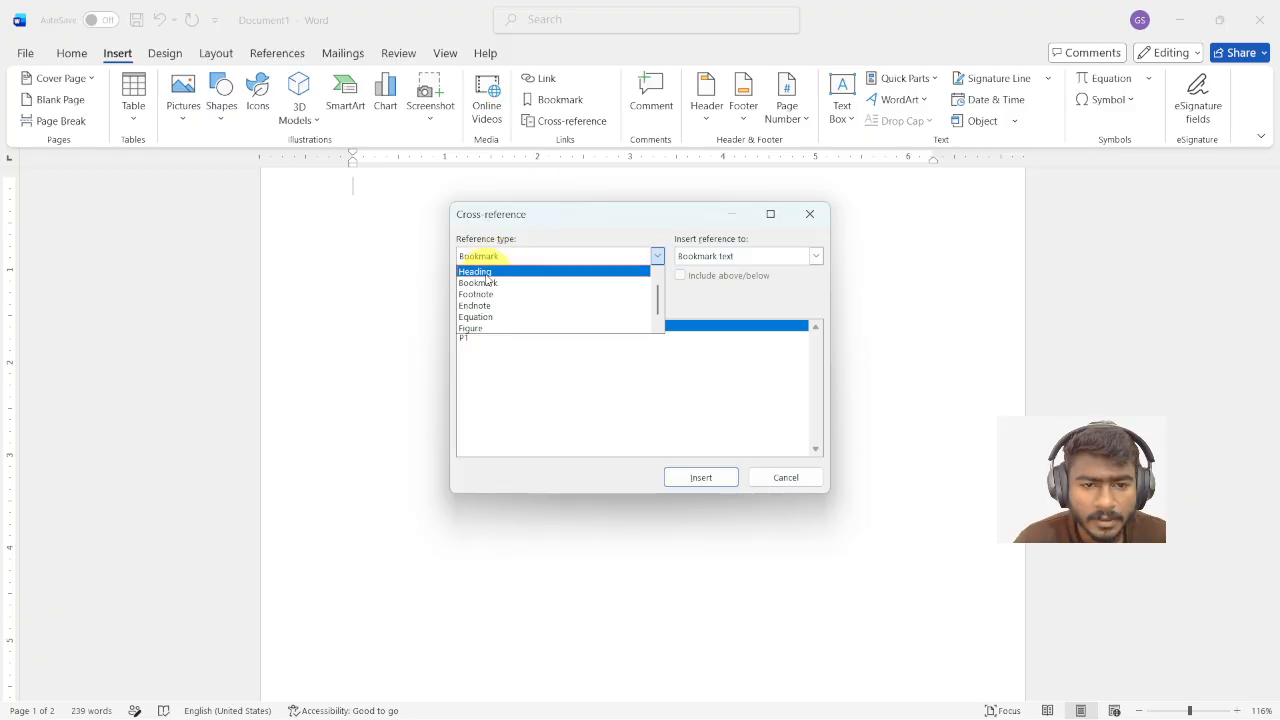
{"action": "left_click", "coordinate": [487, 280]}
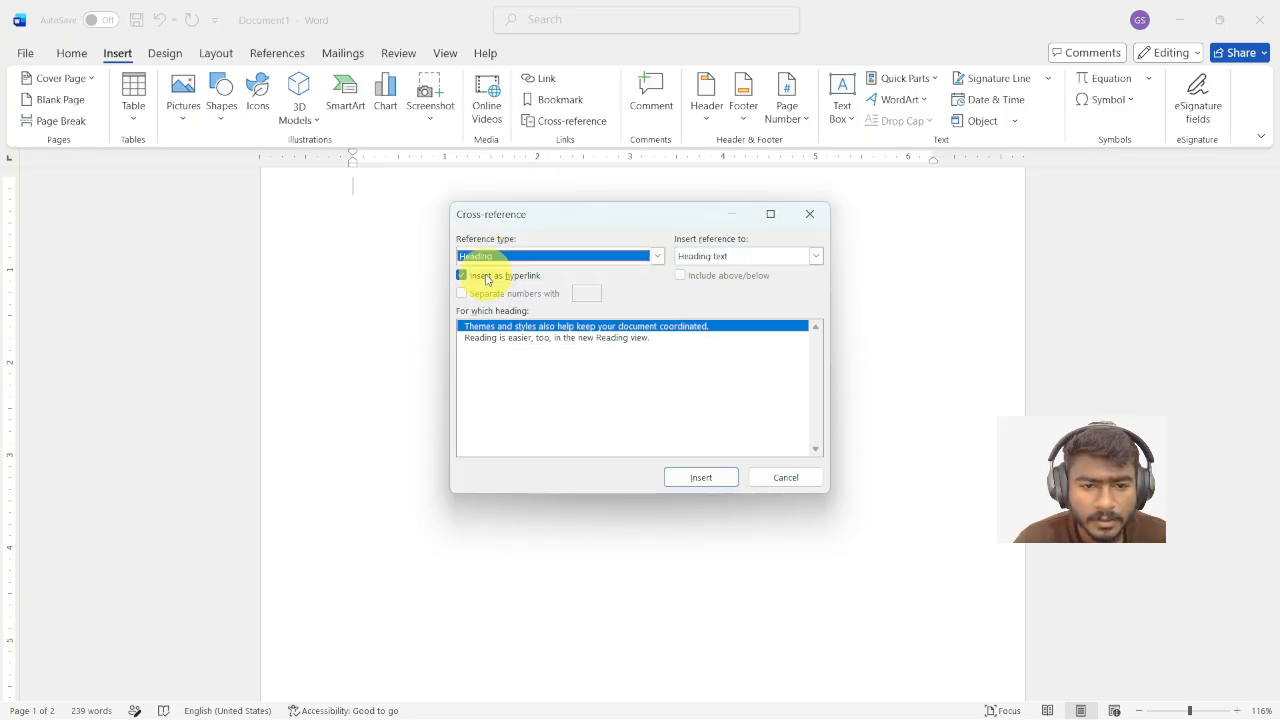
{"action": "left_click", "coordinate": [567, 338]}
{"action": "left_click", "coordinate": [568, 326]}
{"action": "left_click", "coordinate": [577, 338]}
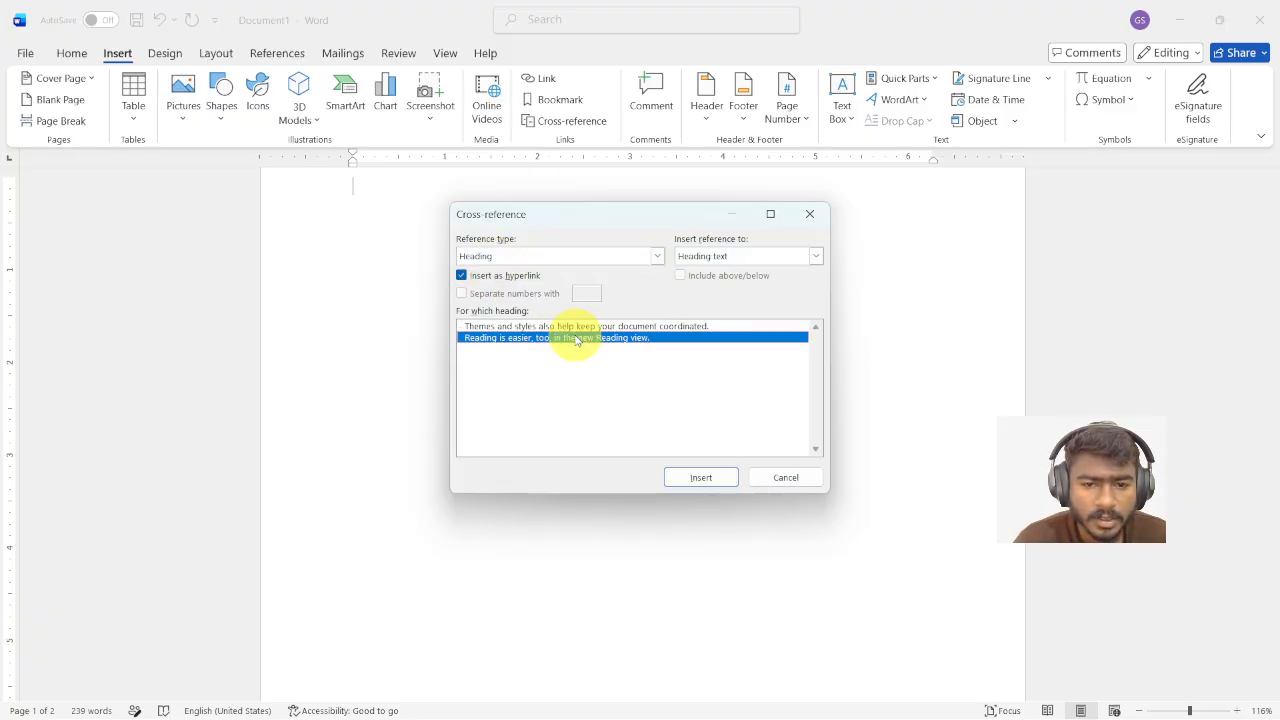
{"action": "left_click", "coordinate": [576, 328]}
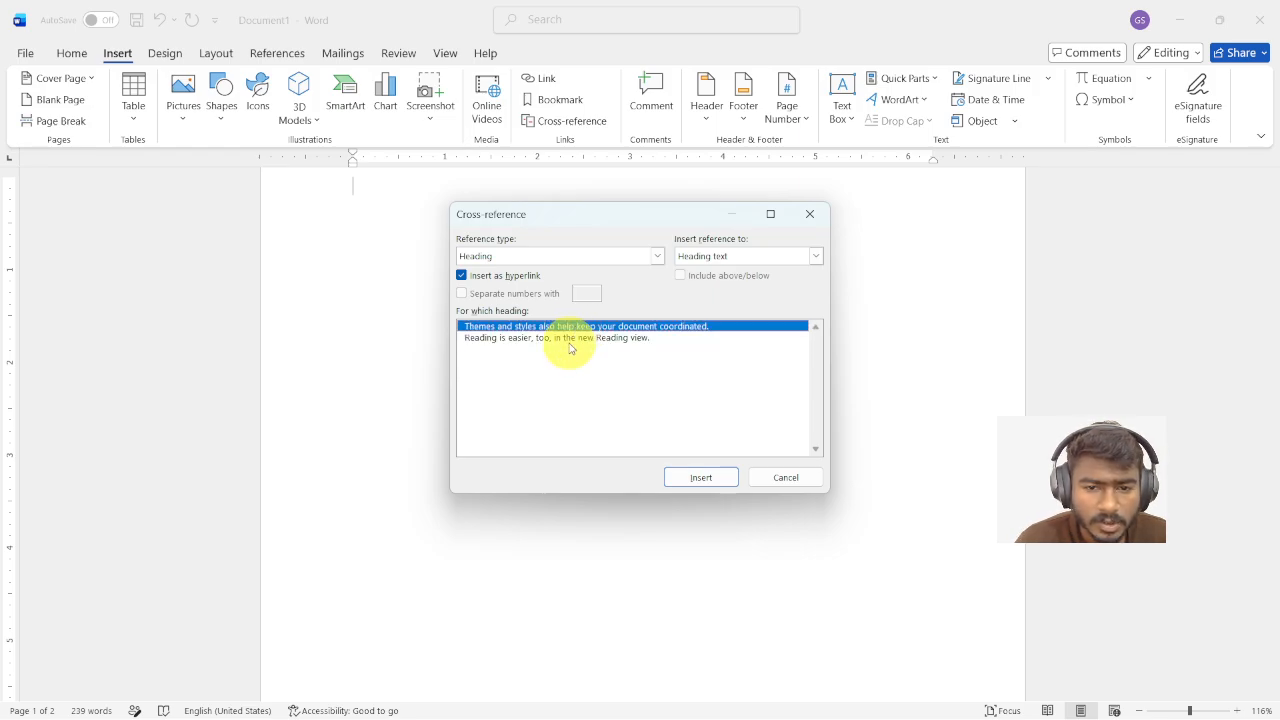
{"action": "left_click", "coordinate": [787, 475]}
Apply the Heading 1 style to the heading "Themes and styles also help keep your document coordinated." on page 2
{"action": "scroll", "coordinate": [700, 409], "scroll_direction": "down", "scroll_amount": 10}
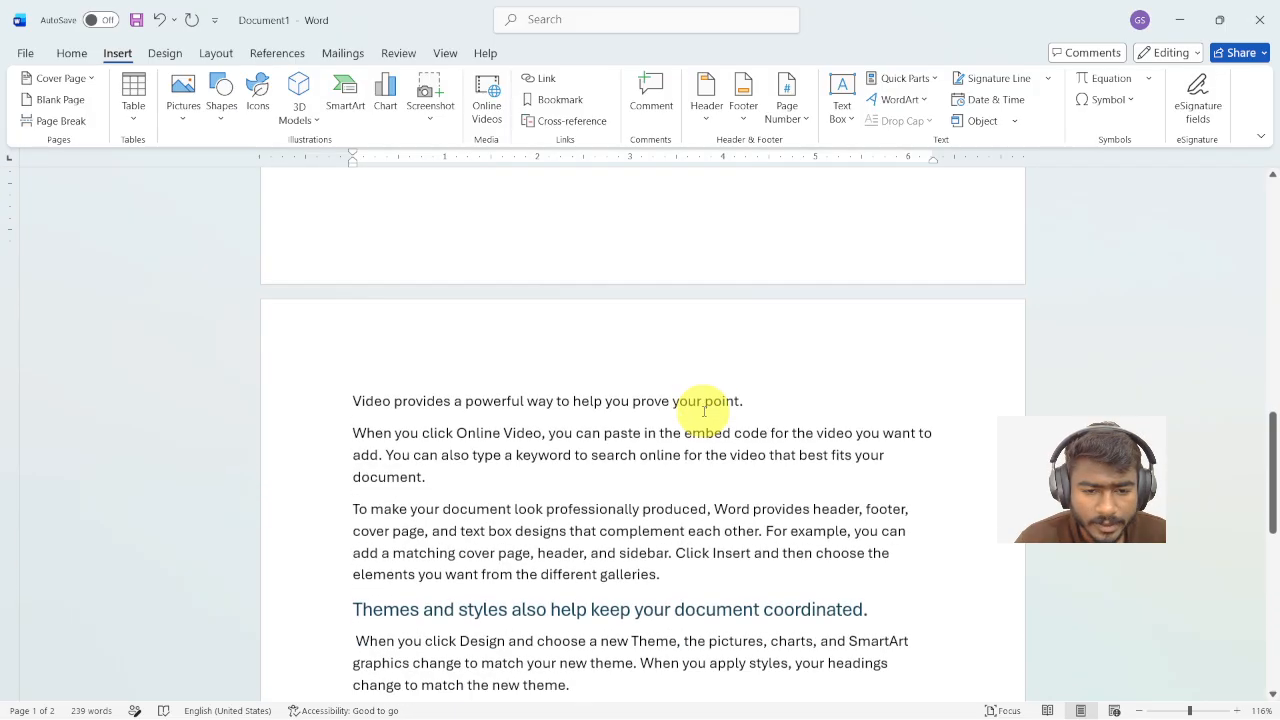
{"action": "scroll", "coordinate": [518, 460], "scroll_direction": "down", "scroll_amount": 3}
{"action": "left_click", "coordinate": [297, 429]}
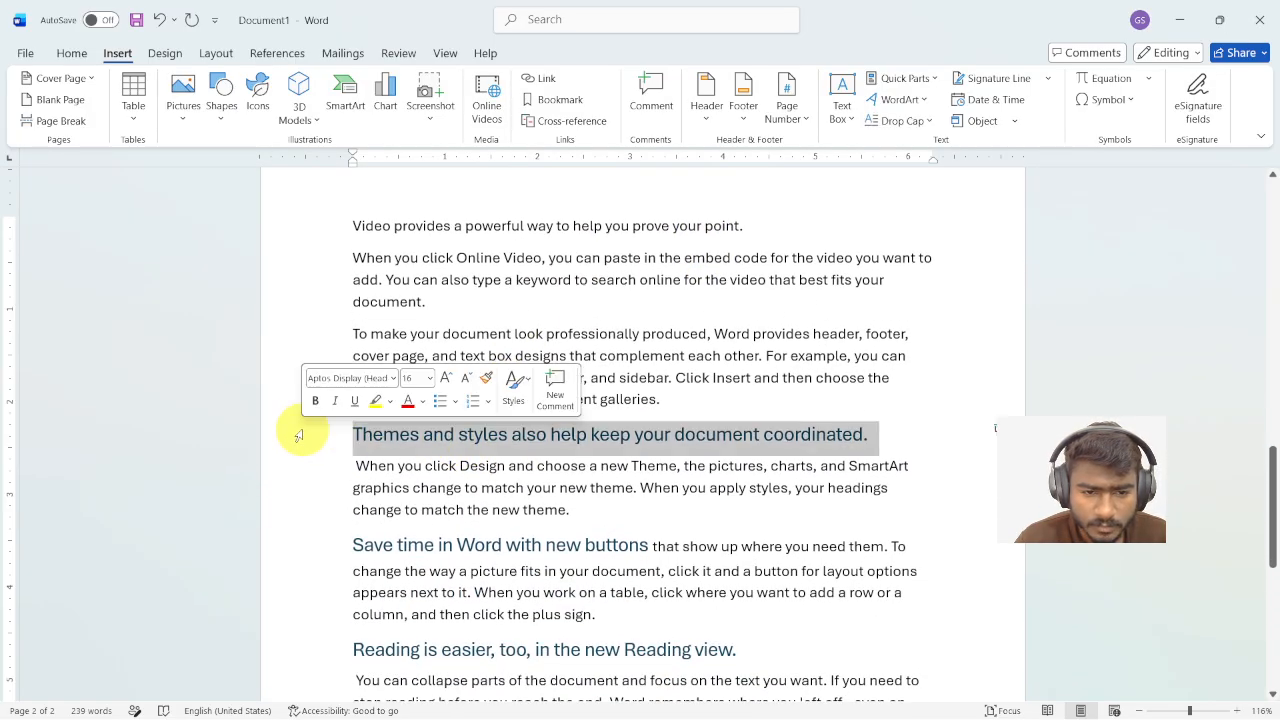
{"action": "left_click", "coordinate": [72, 53]}
{"action": "left_click", "coordinate": [847, 99]}
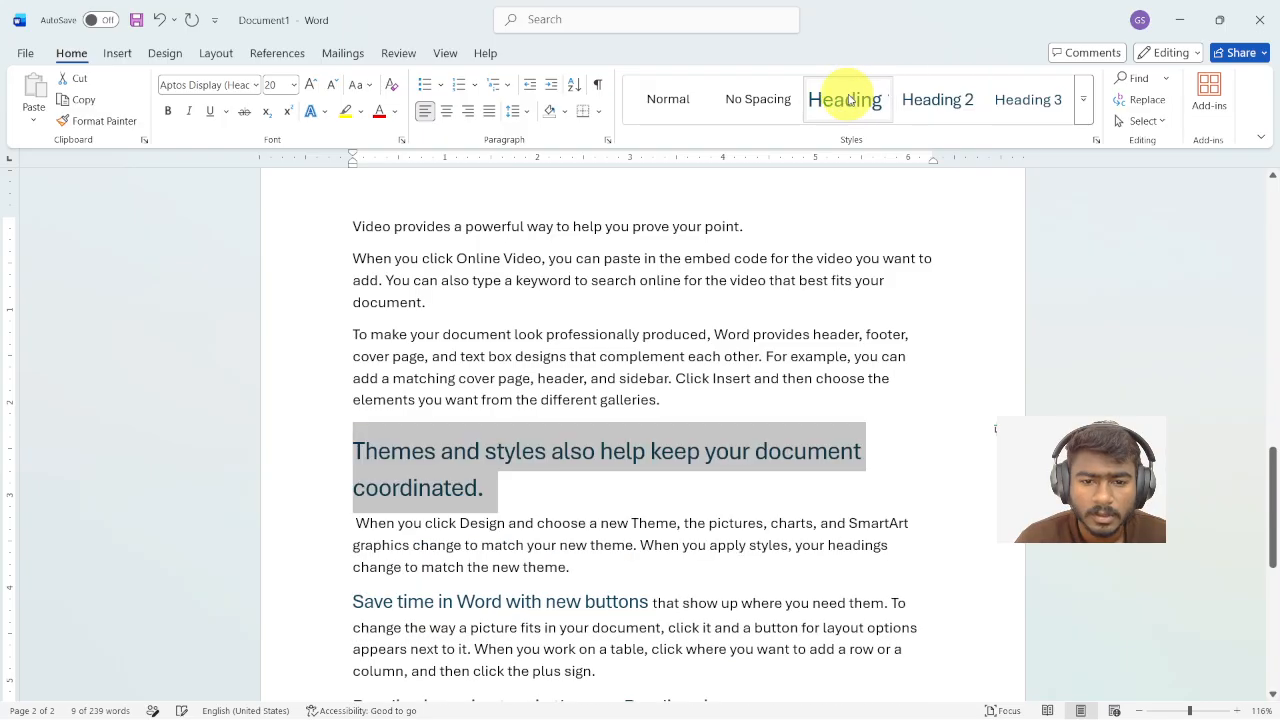
Apply the Heading 1 style to the words "Save time in Word with new buttons"
{"action": "scroll", "coordinate": [322, 530], "scroll_direction": "down", "scroll_amount": 5}
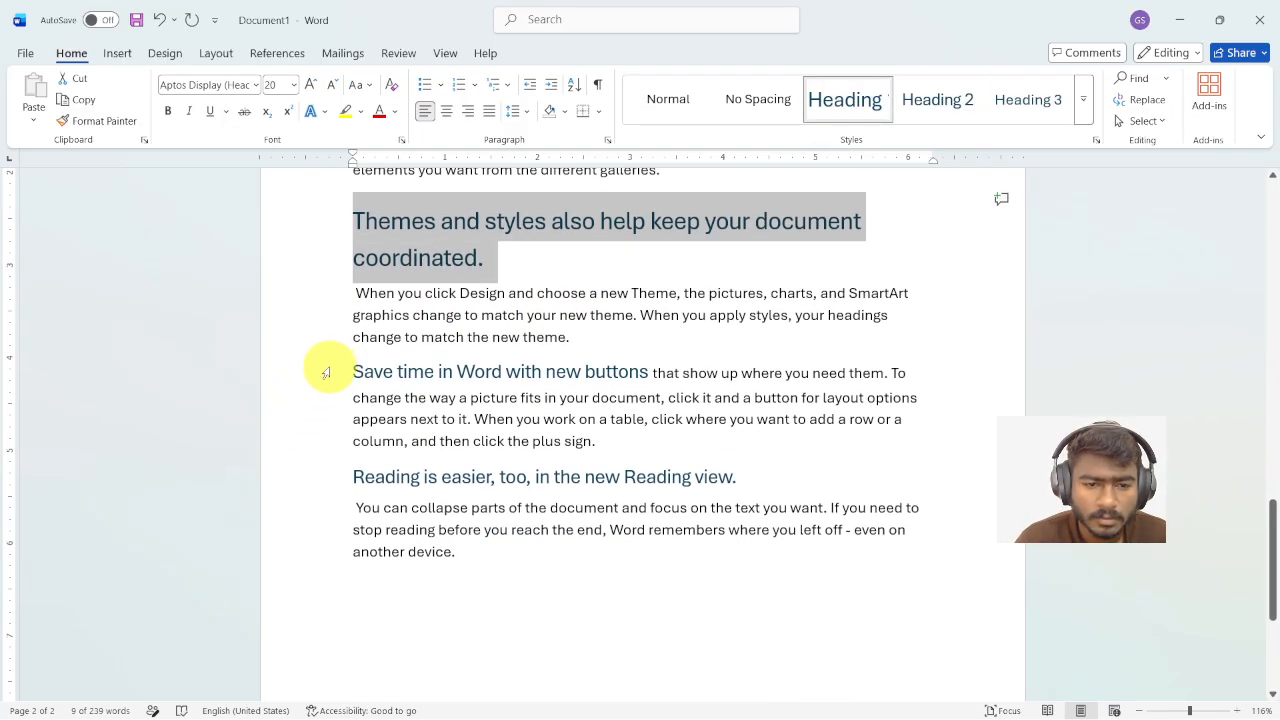
{"action": "left_click_drag", "start_coordinate": [352, 371], "coordinate": [666, 351]}
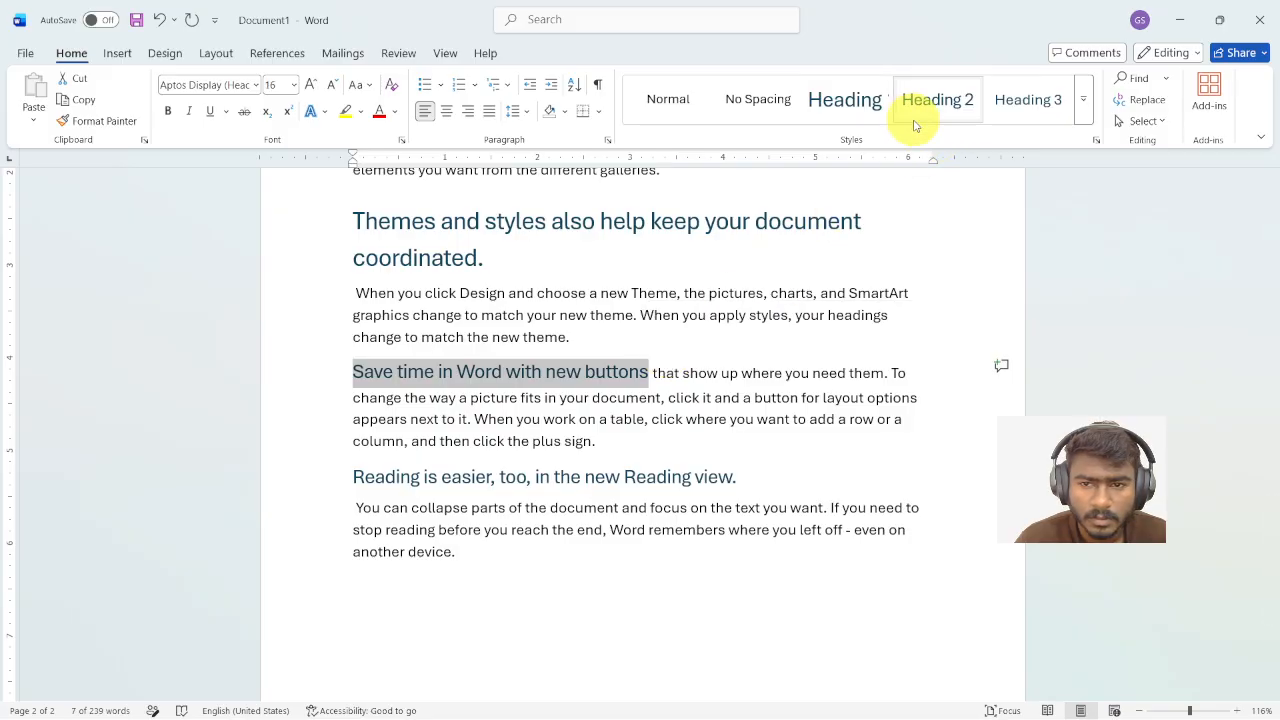
{"action": "left_click", "coordinate": [846, 99]}
Apply the Heading 1 style to the heading "Reading is easier, too, in the new Reading view."
{"action": "left_click", "coordinate": [338, 485]}
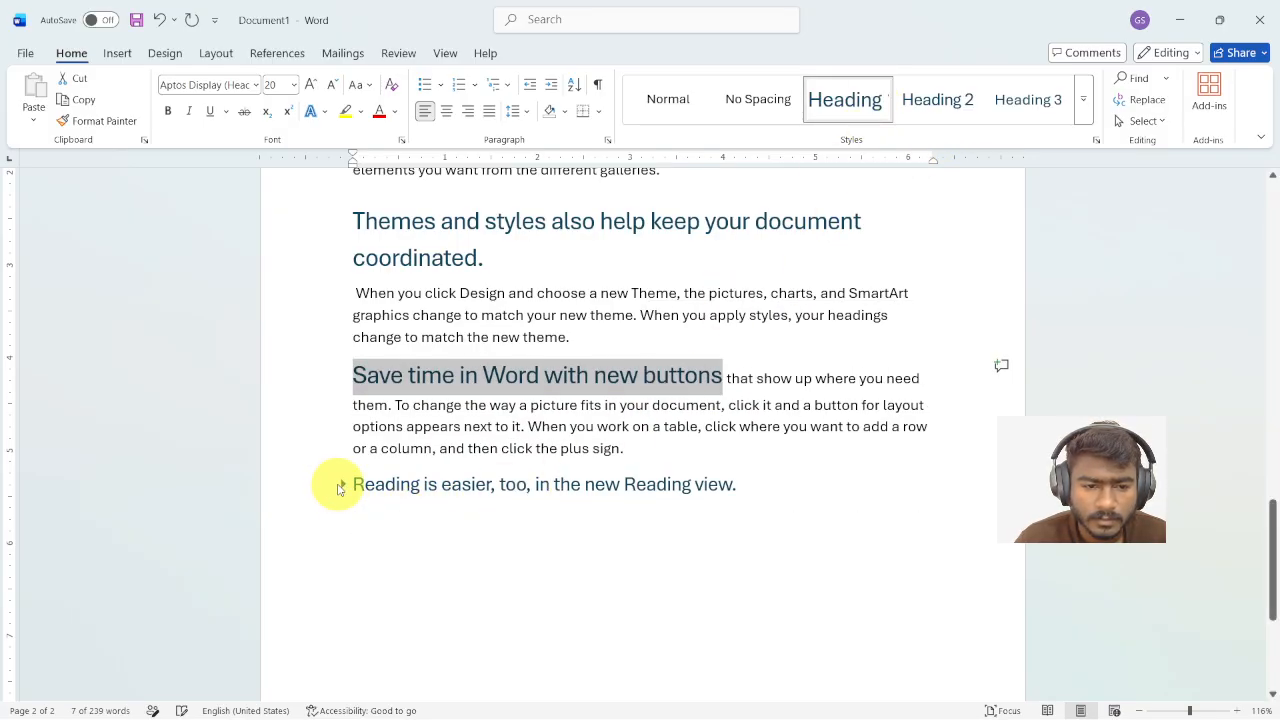
{"action": "left_click", "coordinate": [340, 487]}
{"action": "left_click", "coordinate": [315, 493]}
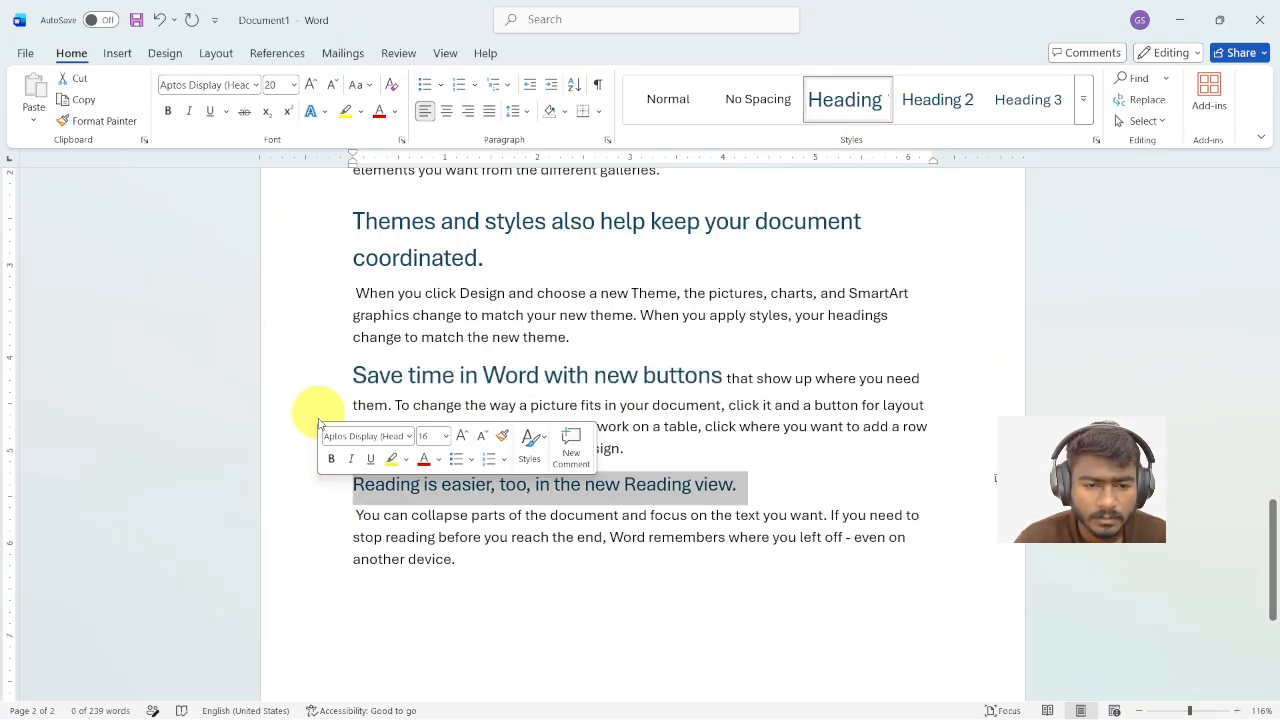
{"action": "left_click", "coordinate": [850, 96]}
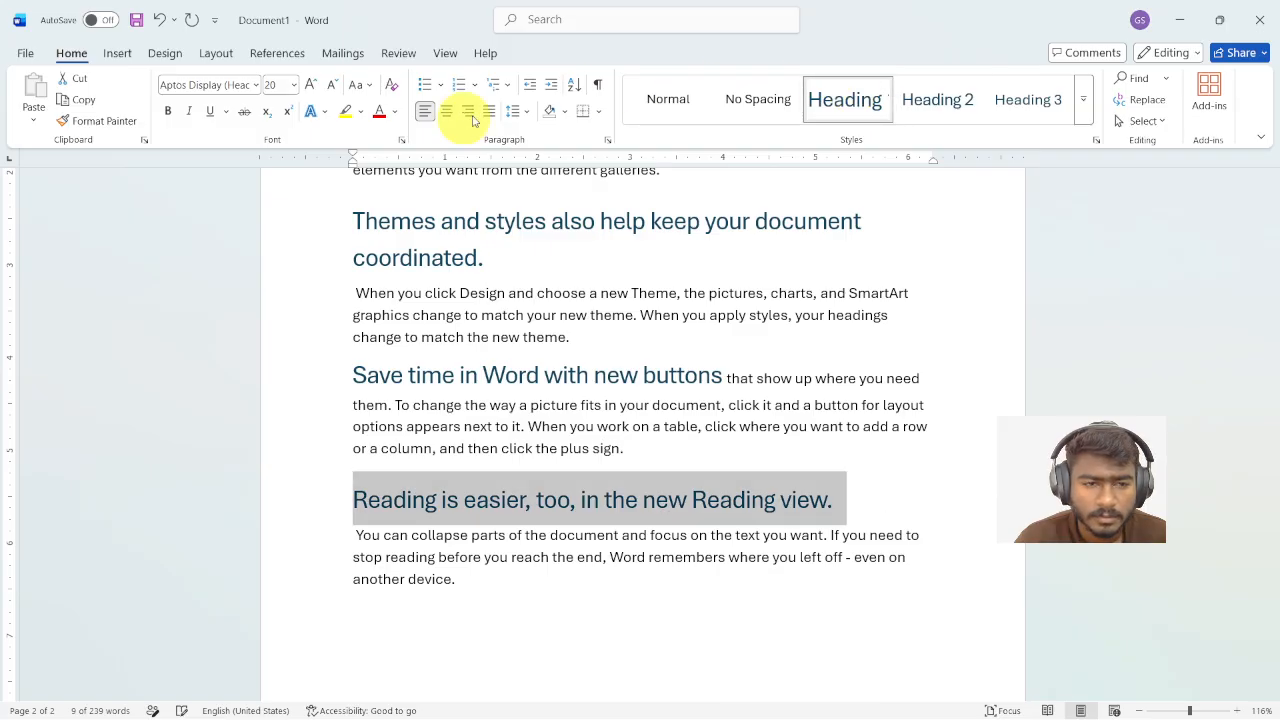
{"action": "left_click", "coordinate": [583, 484]}
Start a cross-reference on the blank first page with the reference type Heading, inserted as a hyperlink
{"action": "scroll", "coordinate": [573, 403], "scroll_direction": "up", "scroll_amount": 2}
{"action": "scroll", "coordinate": [575, 398], "scroll_direction": "up", "scroll_amount": 10}
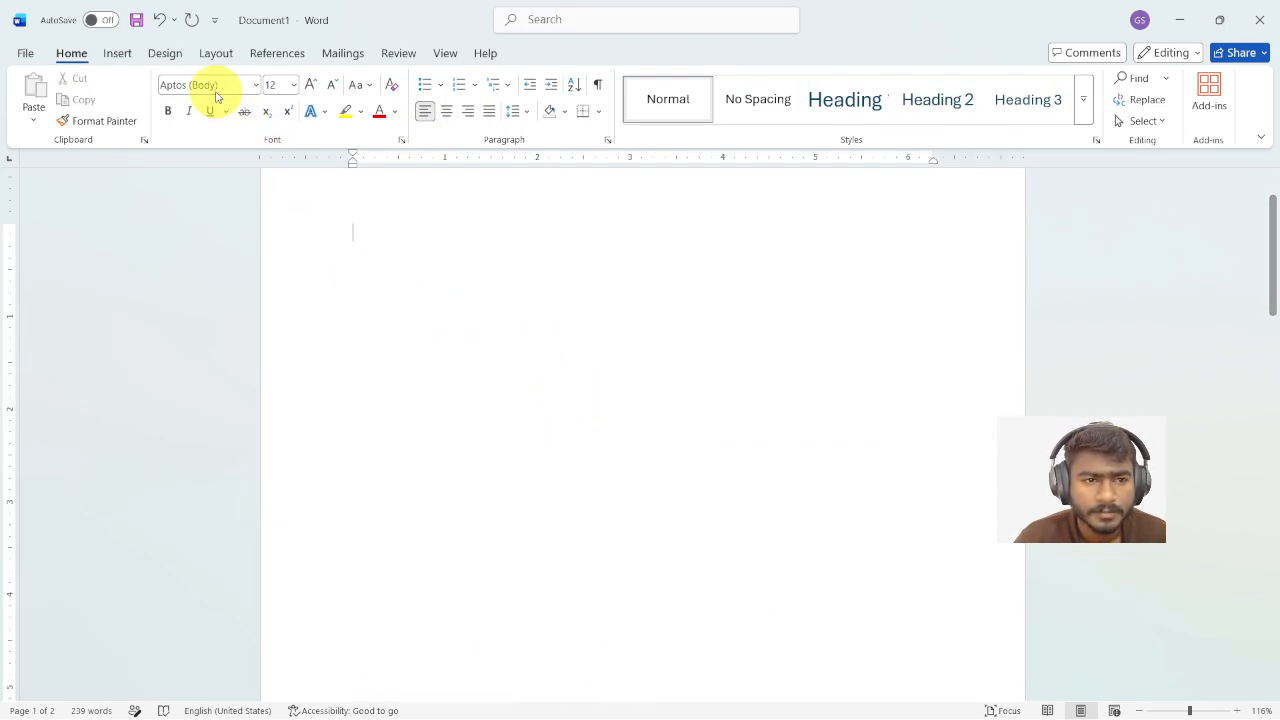
{"action": "left_click", "coordinate": [108, 55]}
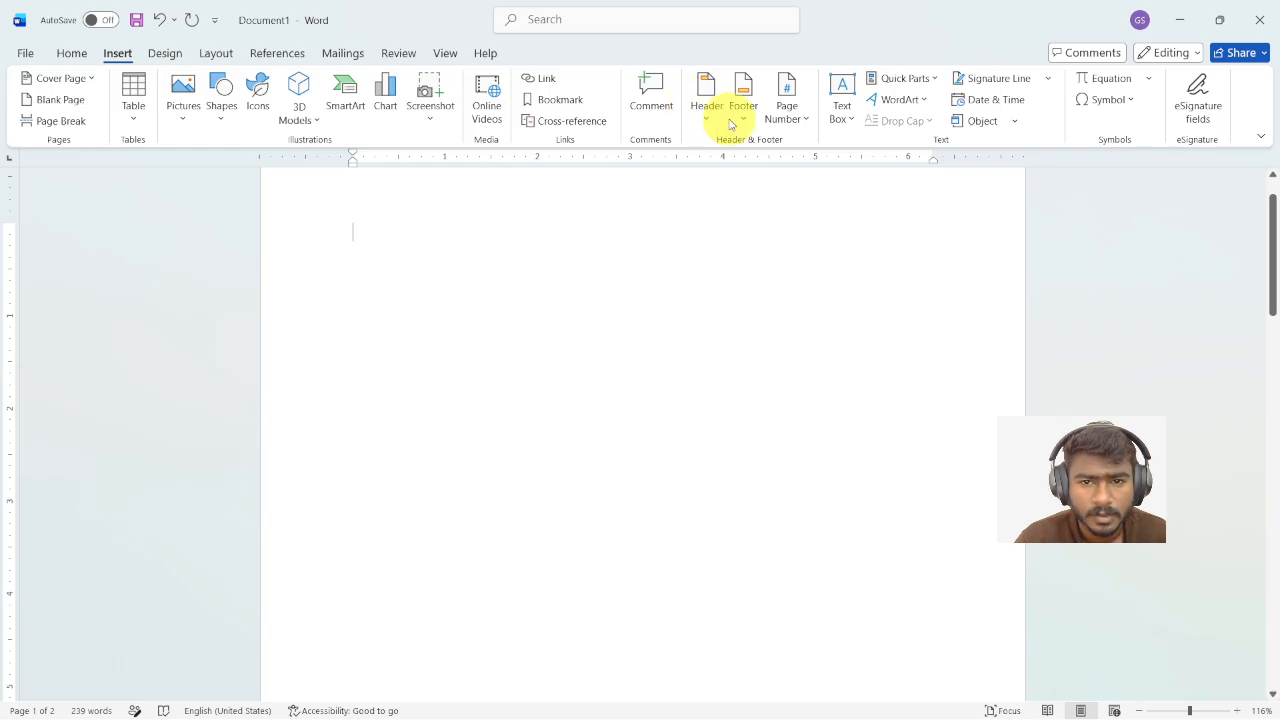
{"action": "left_click", "coordinate": [588, 124]}
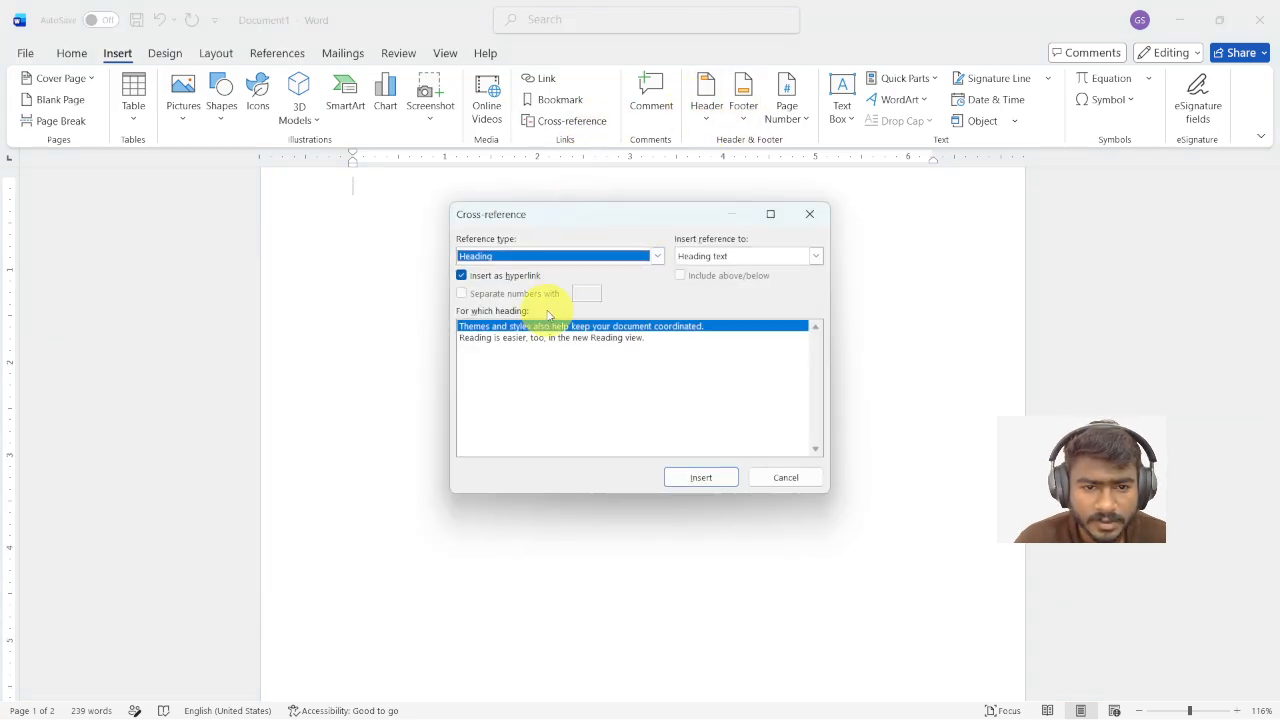
{"action": "left_click", "coordinate": [553, 258]}
{"action": "left_click", "coordinate": [487, 286]}
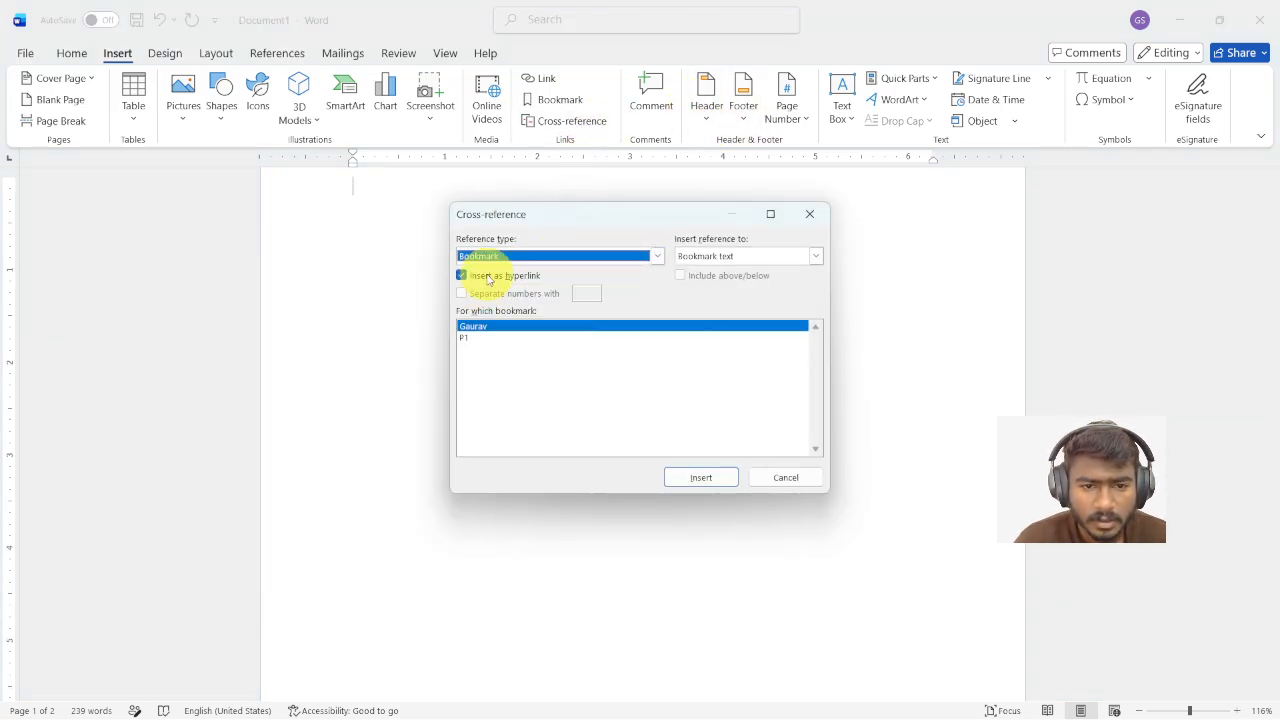
{"action": "left_click", "coordinate": [488, 256]}
{"action": "left_click", "coordinate": [487, 273]}
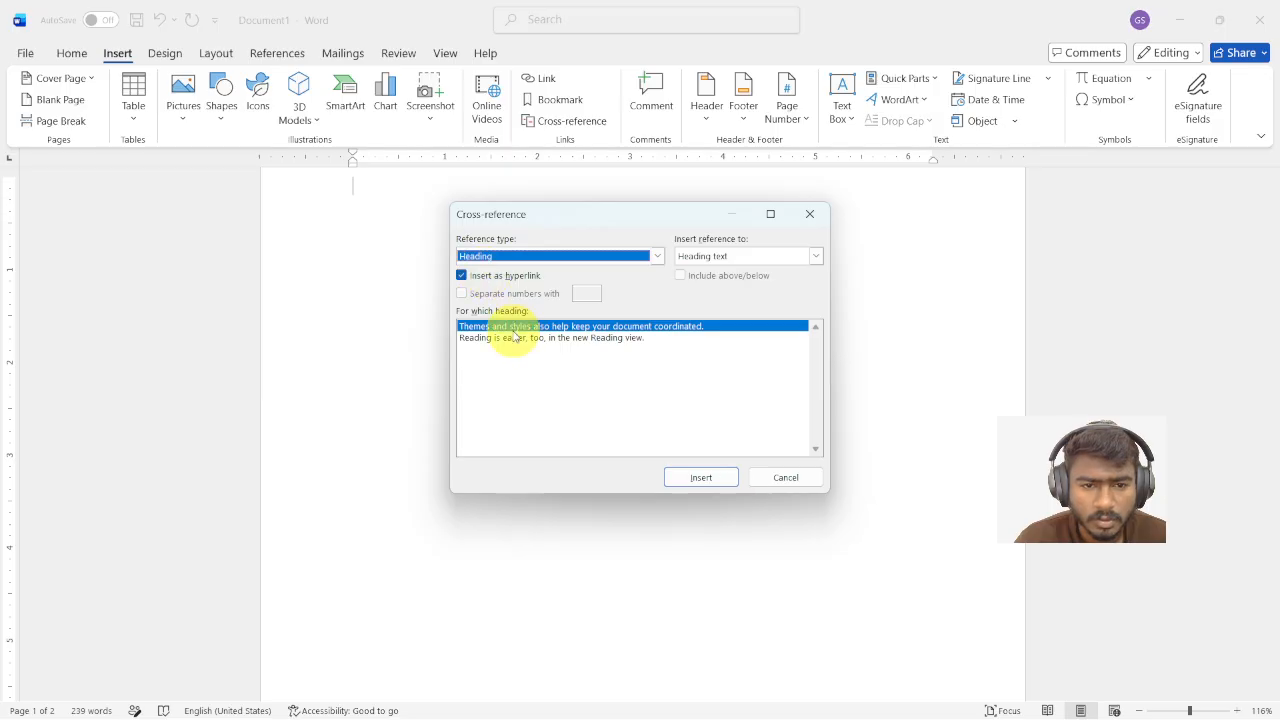
{"action": "left_click", "coordinate": [463, 277]}
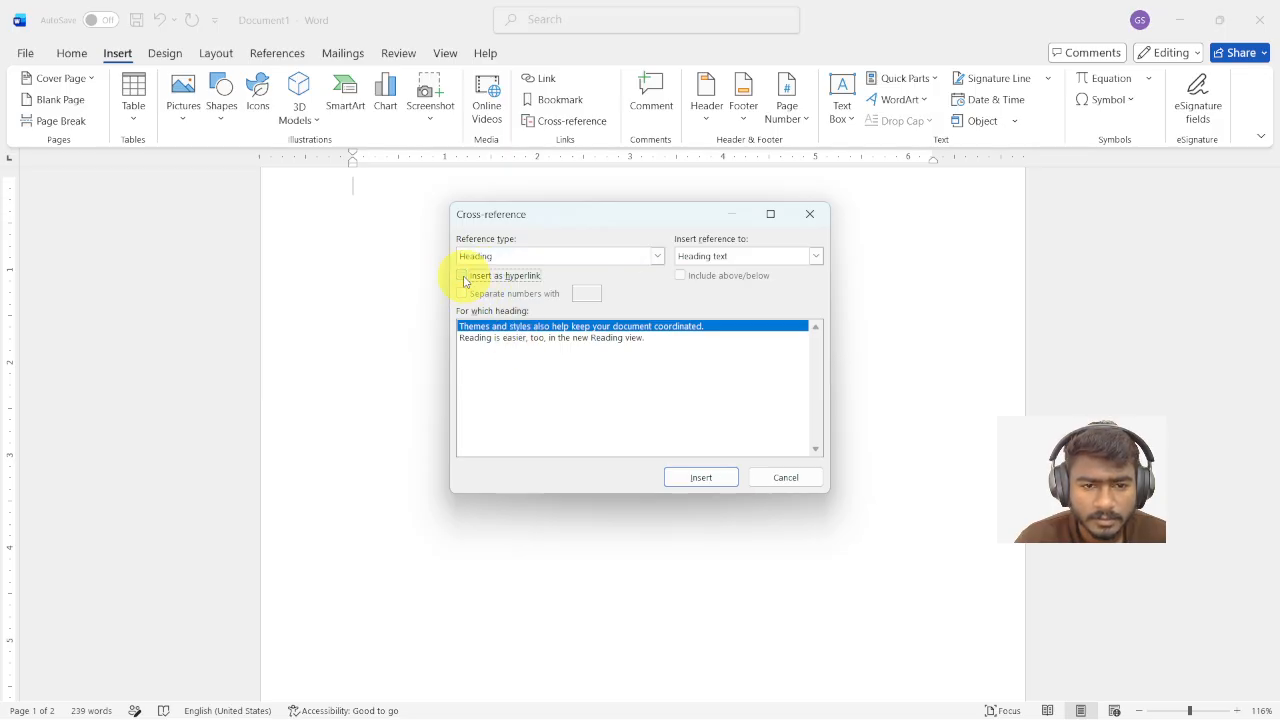
{"action": "left_click", "coordinate": [522, 257]}
{"action": "left_click", "coordinate": [518, 283]}
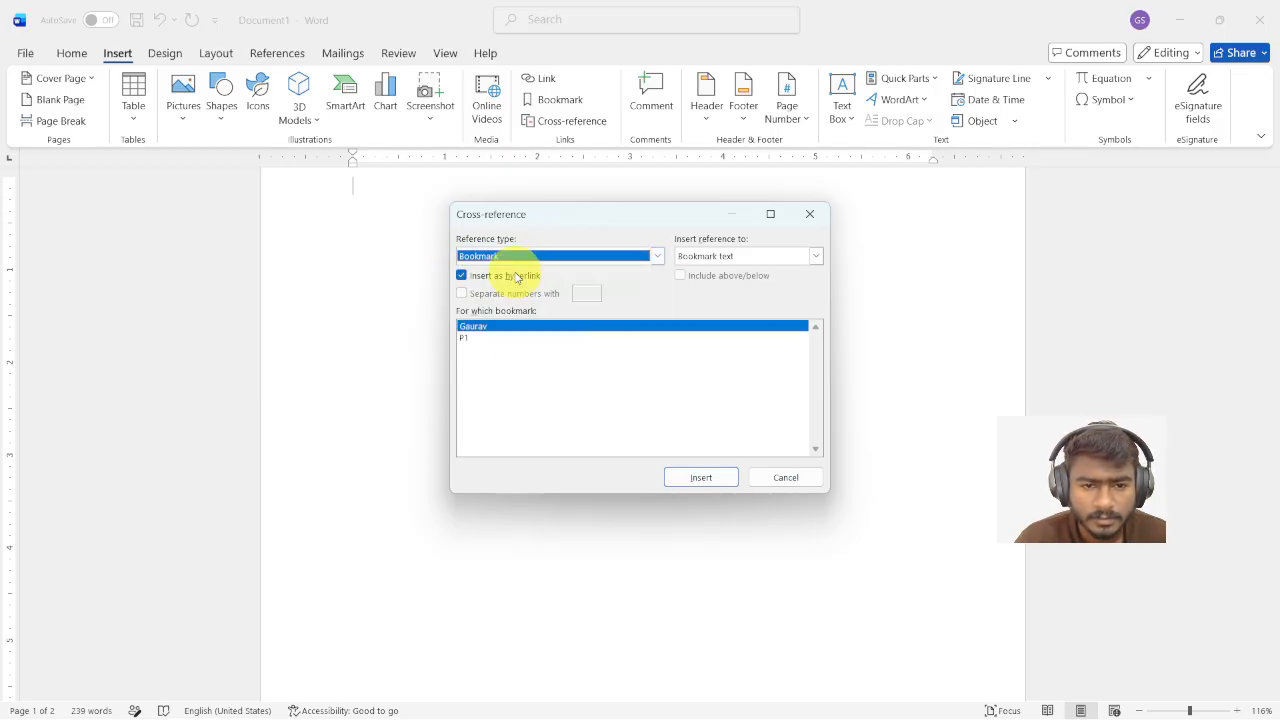
{"action": "left_click", "coordinate": [520, 260]}
{"action": "left_click", "coordinate": [503, 273]}
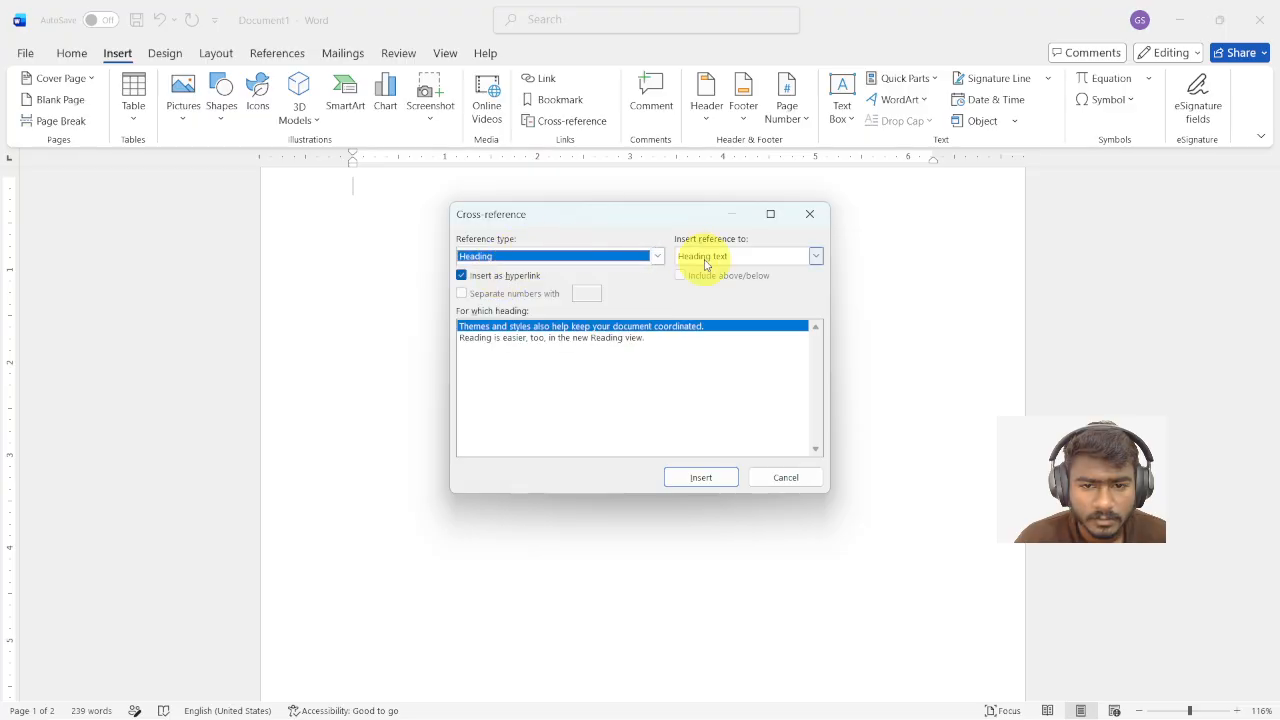
Insert a cross-reference to the heading text of "Themes and styles also help keep your document coordinated."
{"action": "left_click", "coordinate": [705, 257]}
{"action": "left_click", "coordinate": [718, 280]}
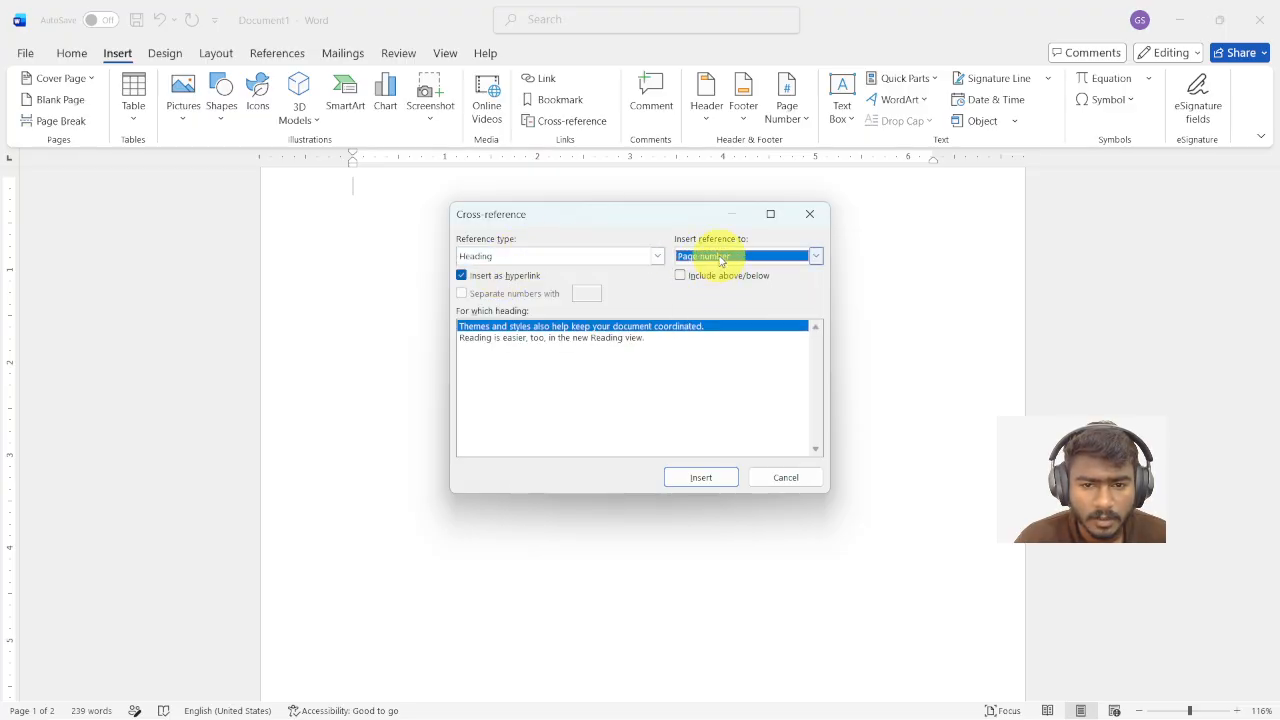
{"action": "left_click", "coordinate": [720, 258]}
{"action": "left_click", "coordinate": [724, 271]}
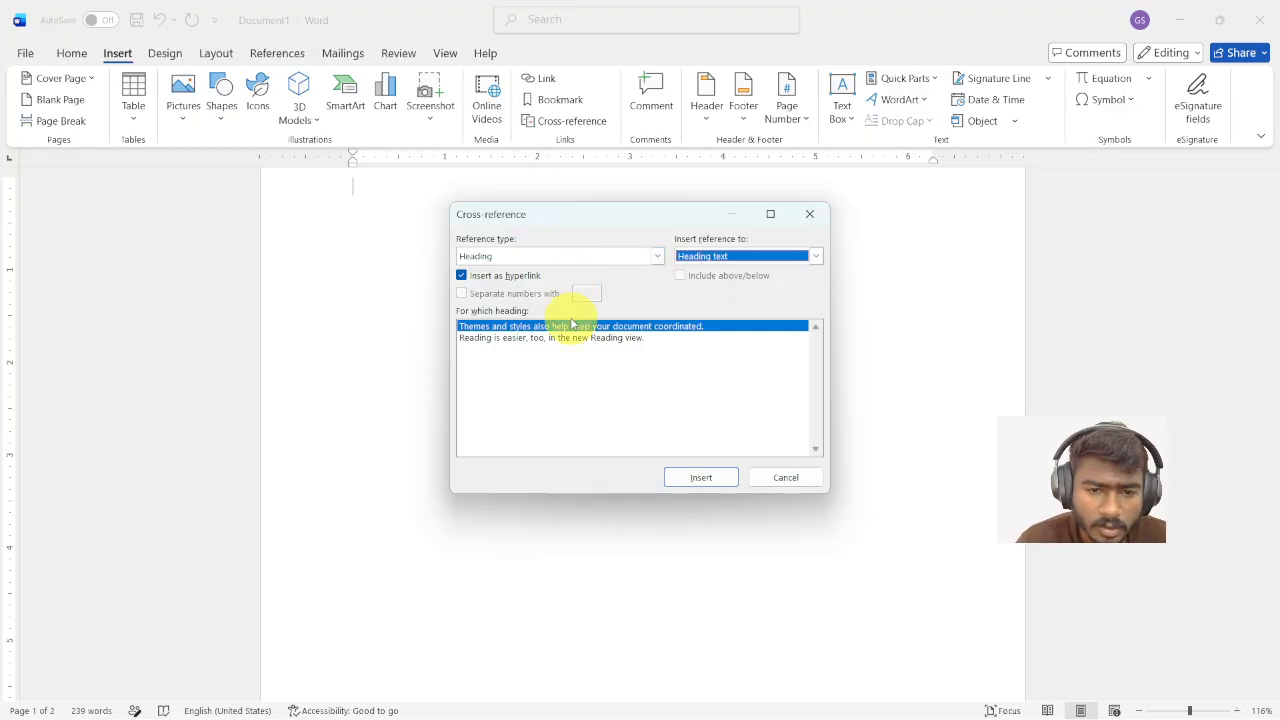
{"action": "left_click", "coordinate": [500, 256]}
{"action": "left_click", "coordinate": [492, 271]}
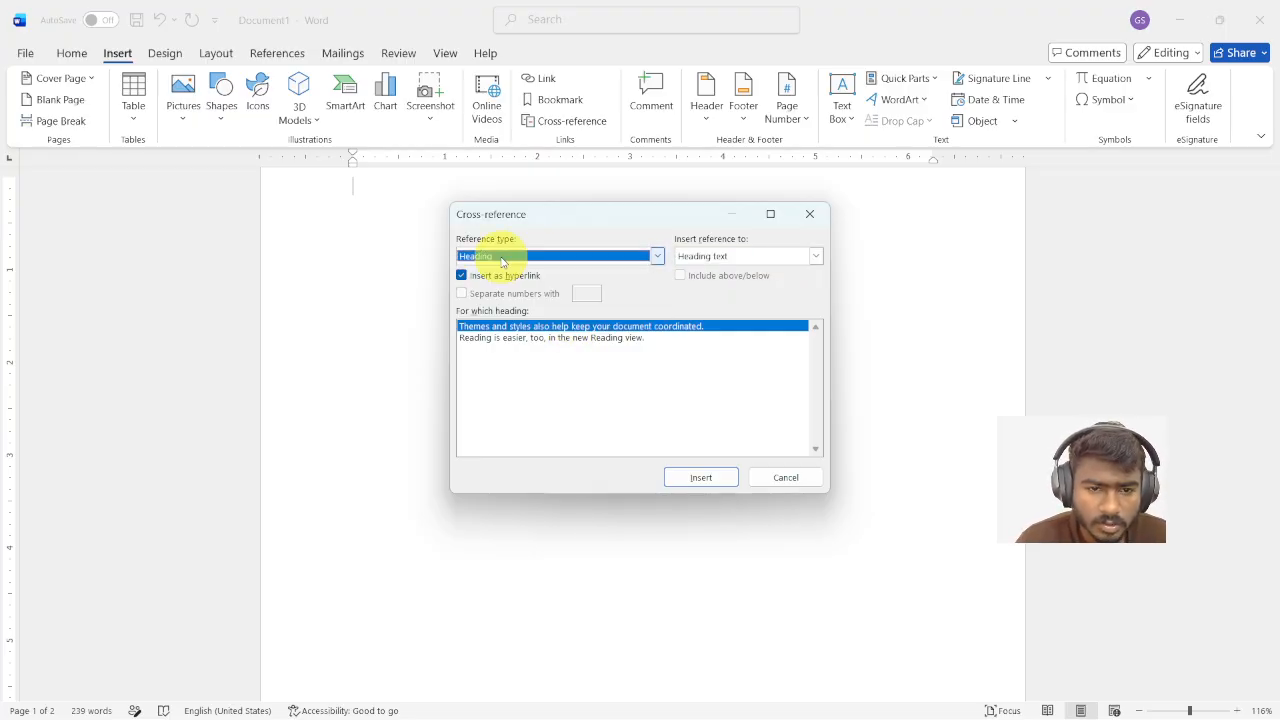
{"action": "left_click", "coordinate": [688, 477]}
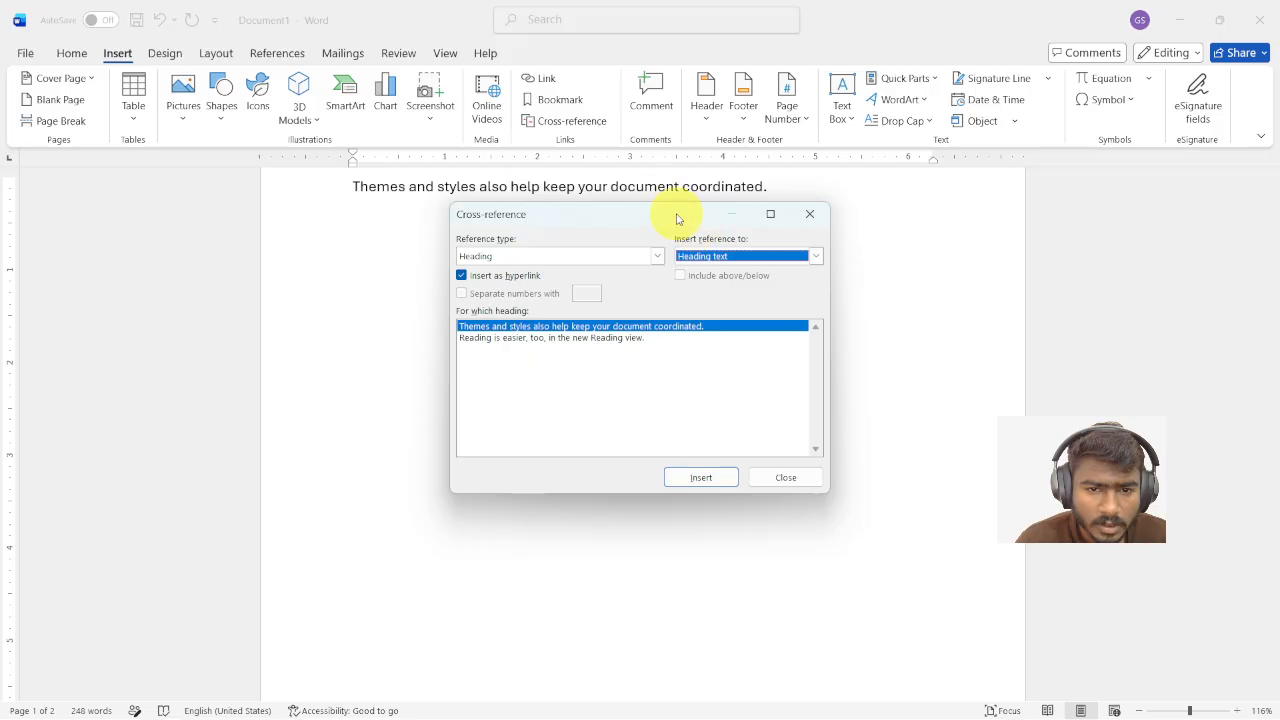
Insert a cross-reference to the heading text of "Reading is easier, too, in the new Reading view." after the first reference
{"action": "left_click_drag", "start_coordinate": [677, 222], "coordinate": [694, 291]}
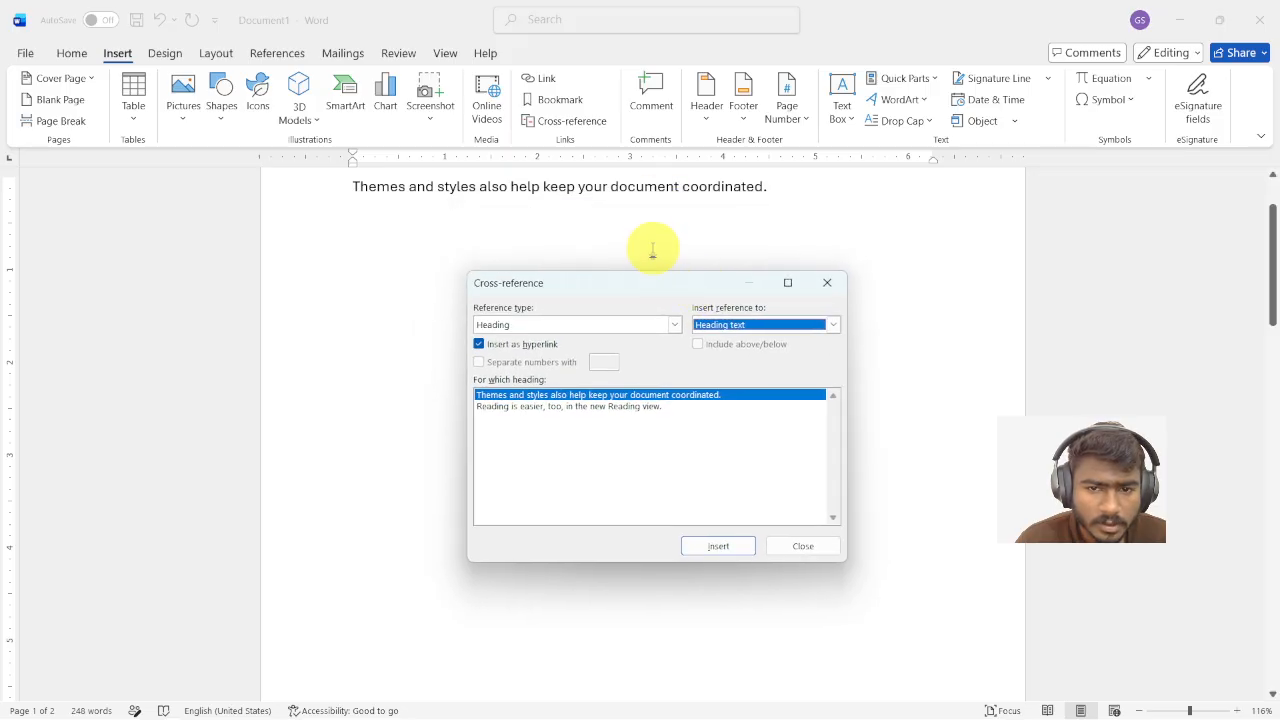
{"action": "left_click", "coordinate": [577, 406]}
{"action": "left_click", "coordinate": [701, 543]}
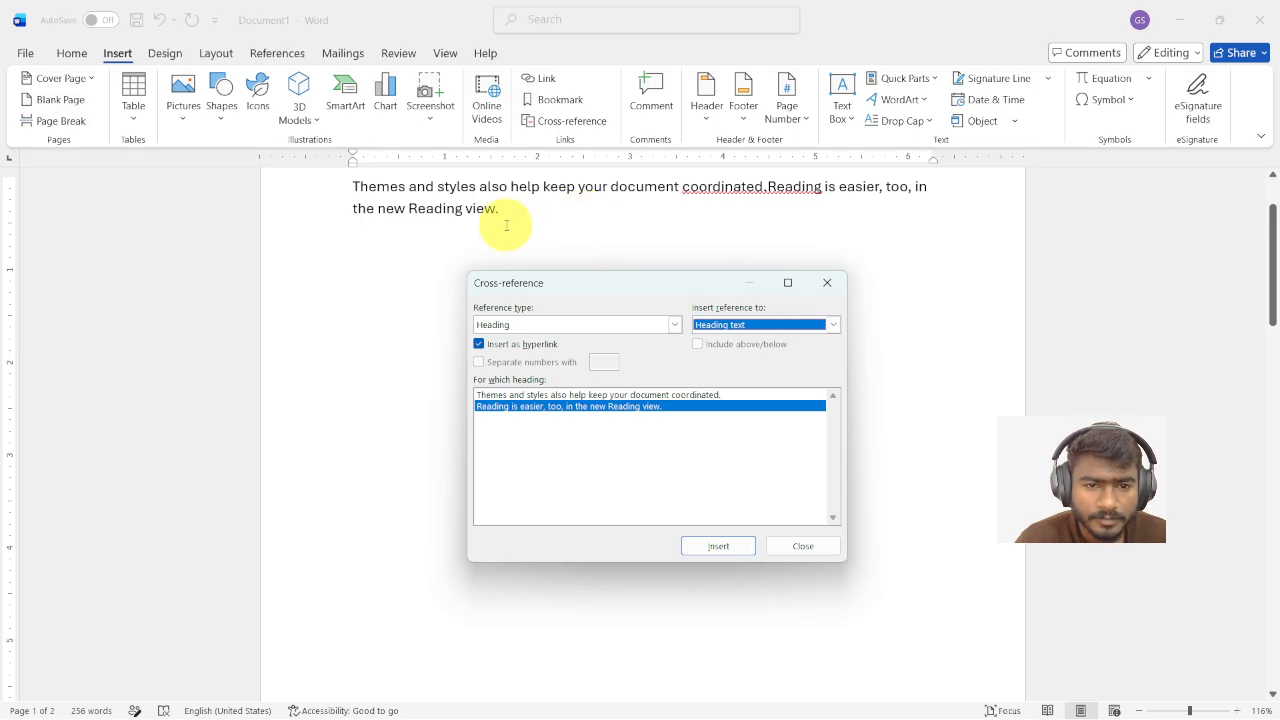
Insert a page number cross-reference for the heading "Reading is easier, too, in the new Reading view." after its text on the first page
{"action": "left_click", "coordinate": [508, 216]}
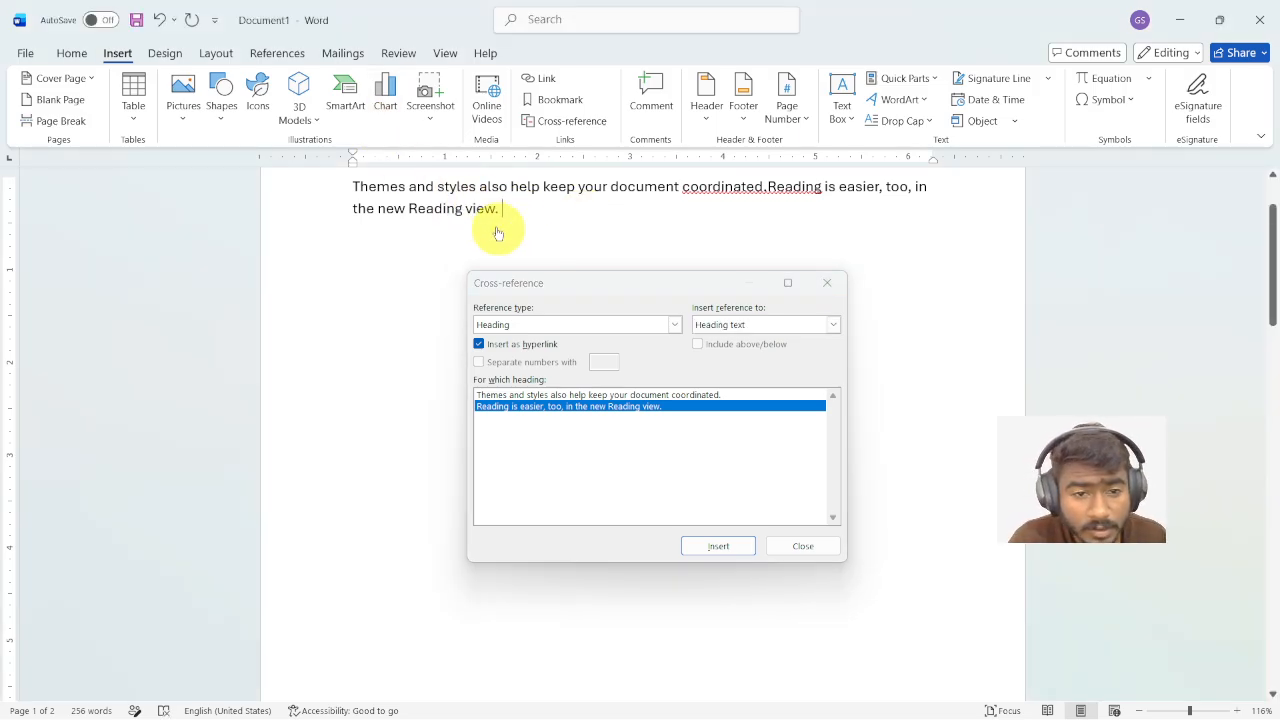
{"action": "left_click", "coordinate": [773, 325]}
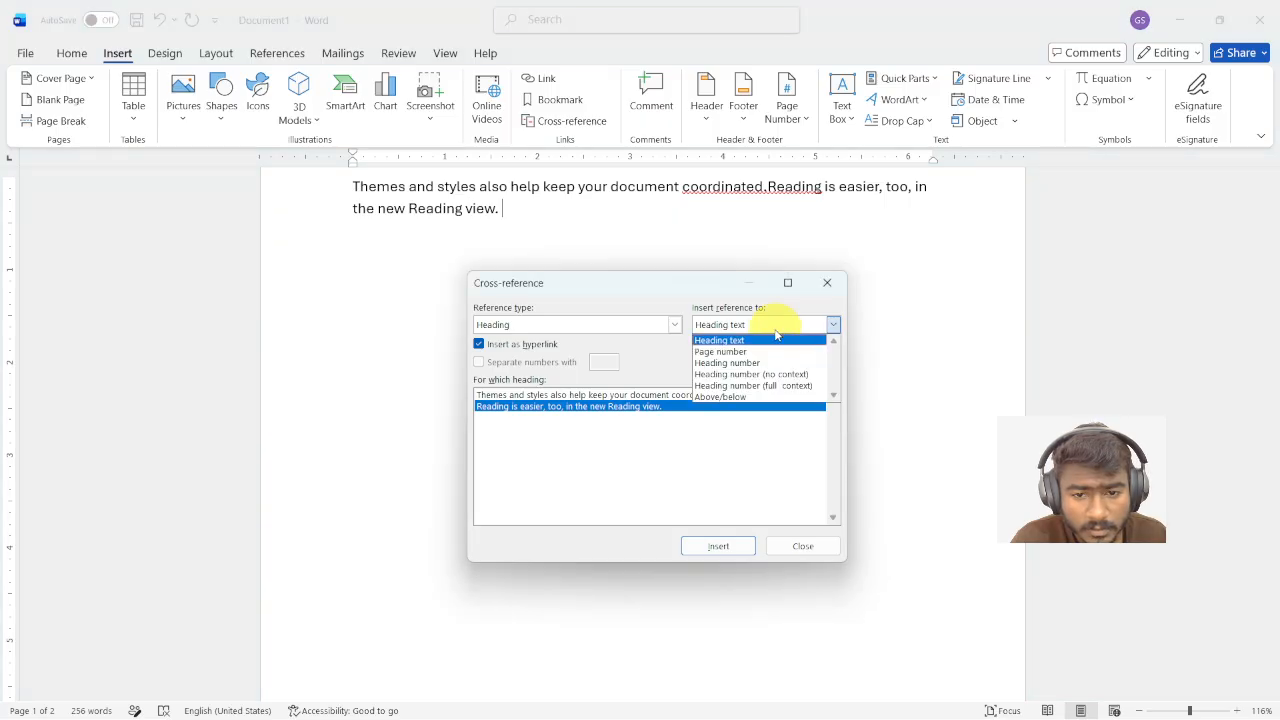
{"action": "left_click", "coordinate": [768, 352]}
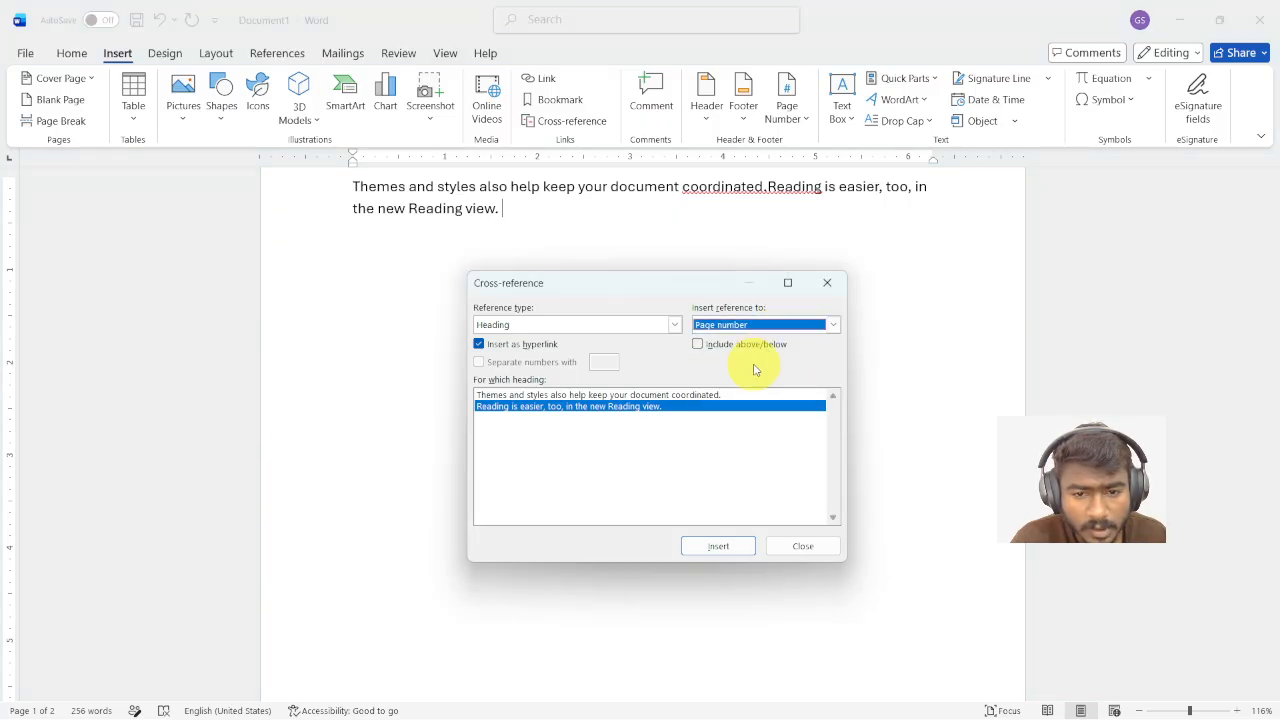
{"action": "left_click", "coordinate": [714, 546]}
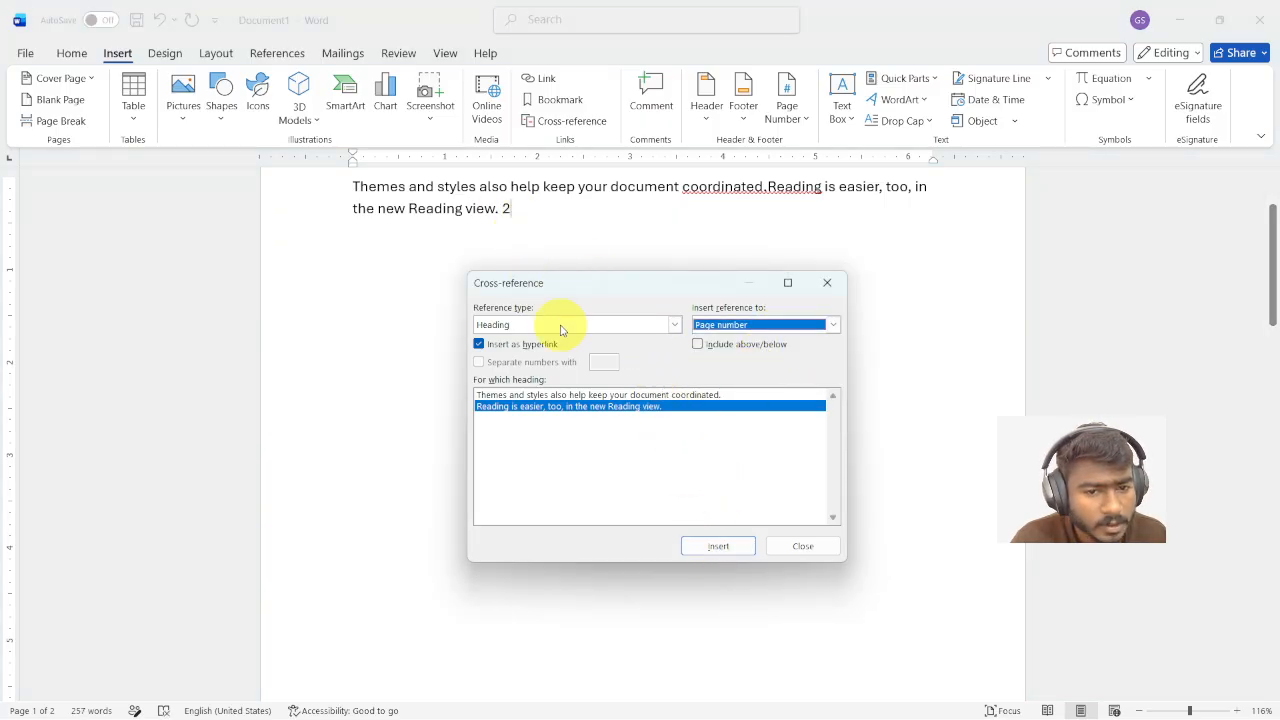
Insert a page number cross-reference for the heading "Themes and styles also help keep your document coordinated." after the existing page number and finish cross-referencing
{"action": "left_click", "coordinate": [571, 395]}
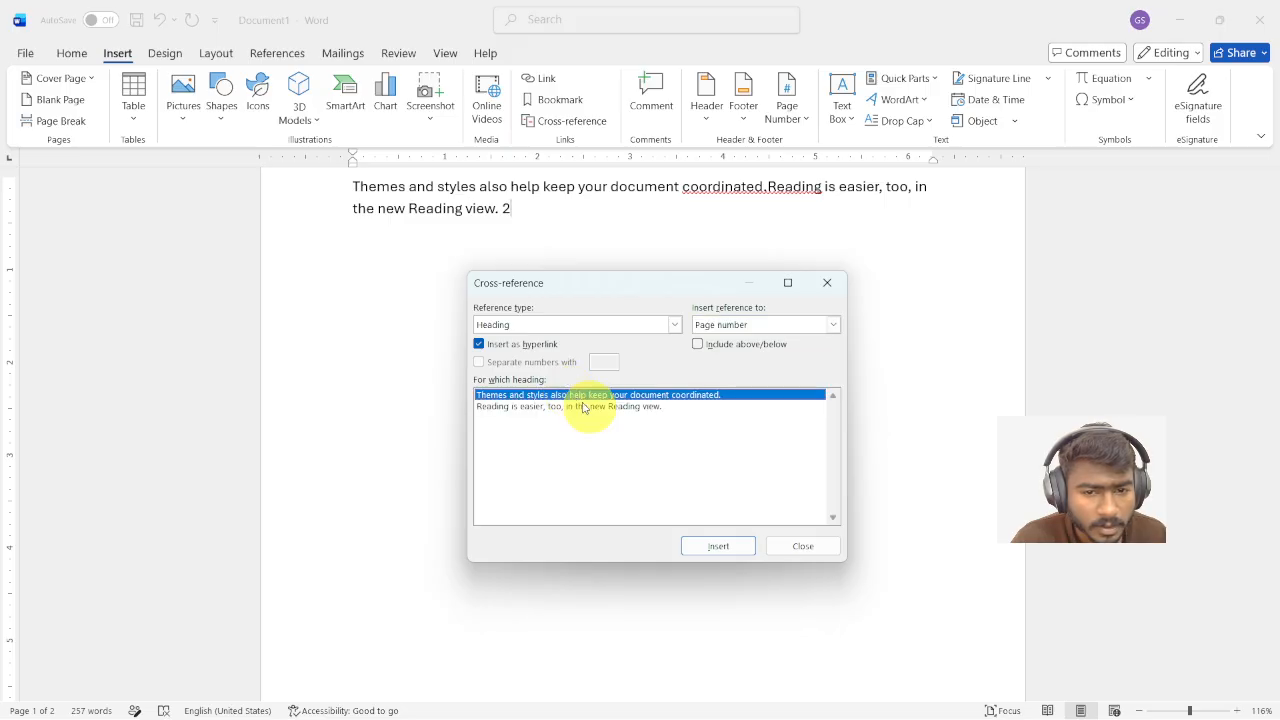
{"action": "left_click", "coordinate": [704, 550]}
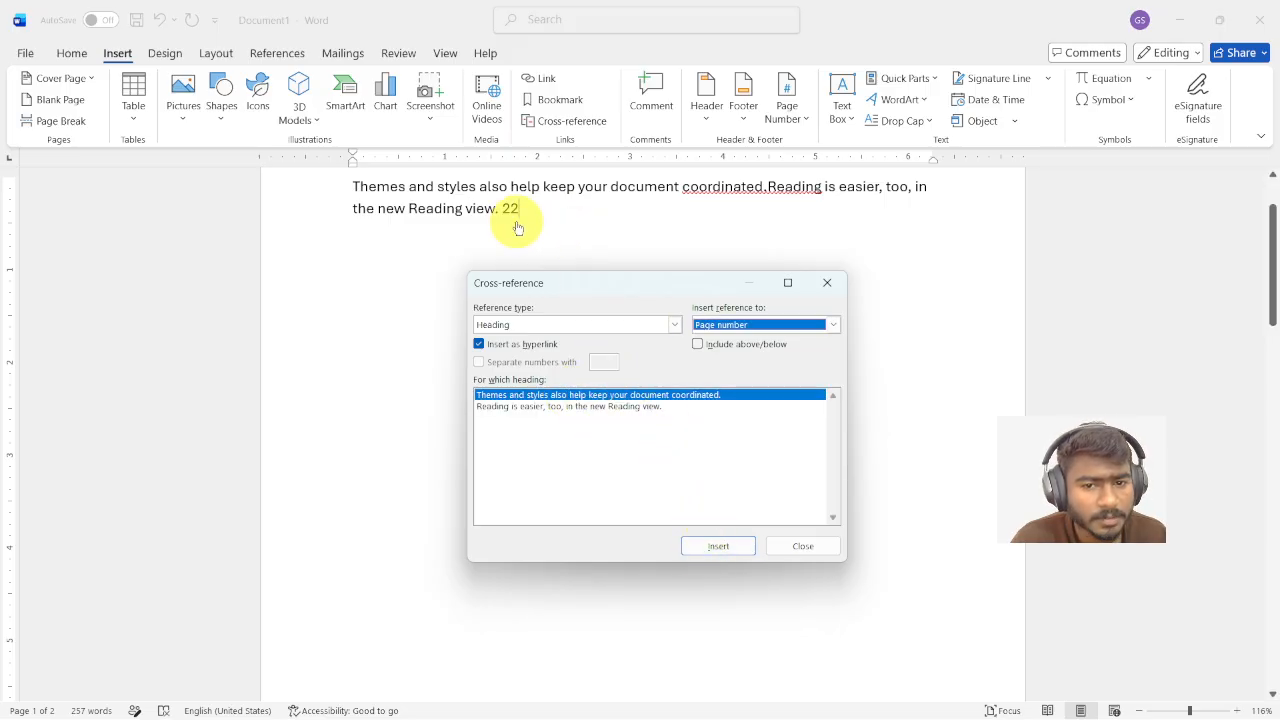
{"action": "left_click", "coordinate": [827, 283]}
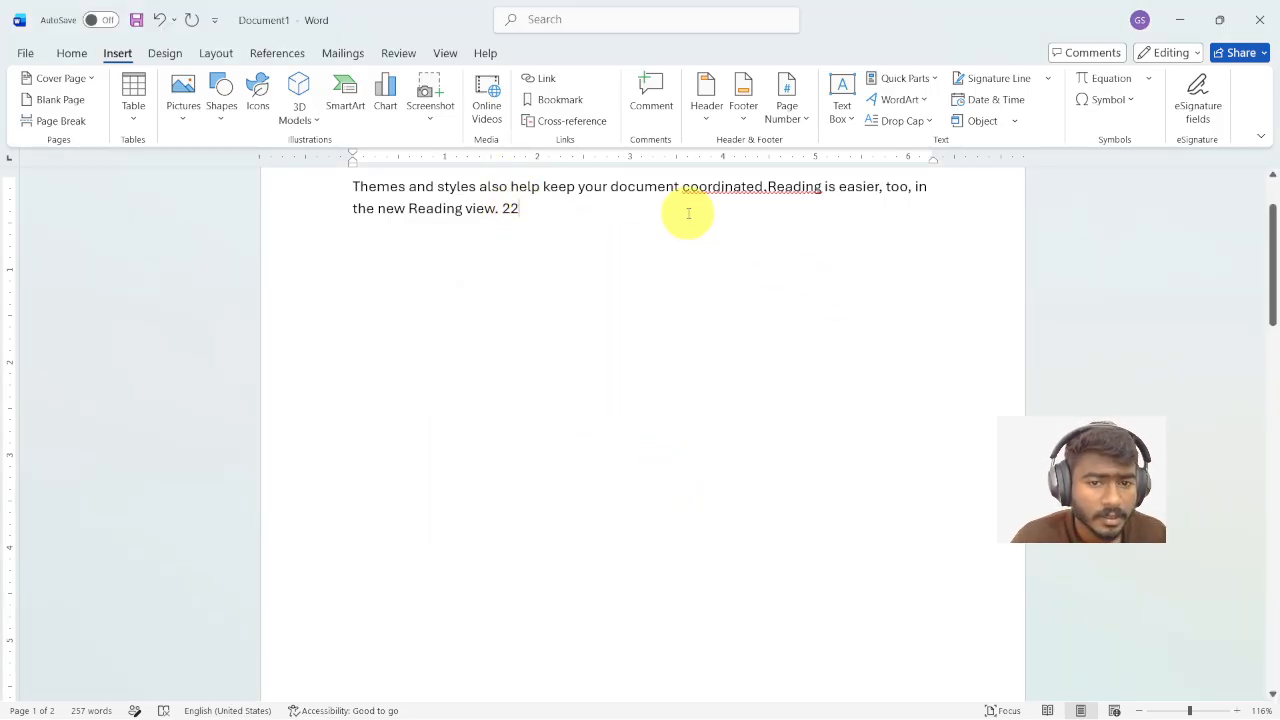
Follow the "Reading is easier, too, in the new Reading view." cross-reference to its heading and return to the first page
{"action": "left_click", "coordinate": [766, 187], "text": "ctrl"}
{"action": "scroll", "coordinate": [767, 182], "scroll_direction": "down", "scroll_amount": 3}
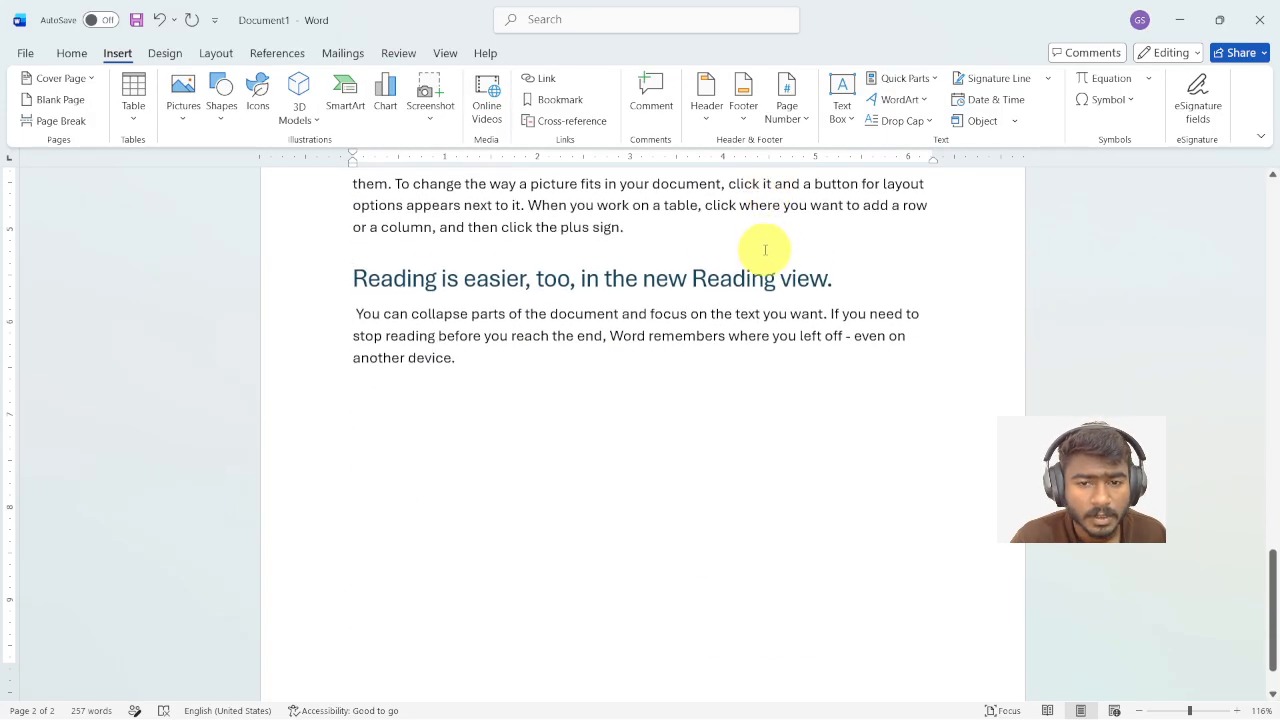
{"action": "scroll", "coordinate": [766, 251], "scroll_direction": "up", "scroll_amount": 8}
{"action": "scroll", "coordinate": [774, 253], "scroll_direction": "up", "scroll_amount": 15}
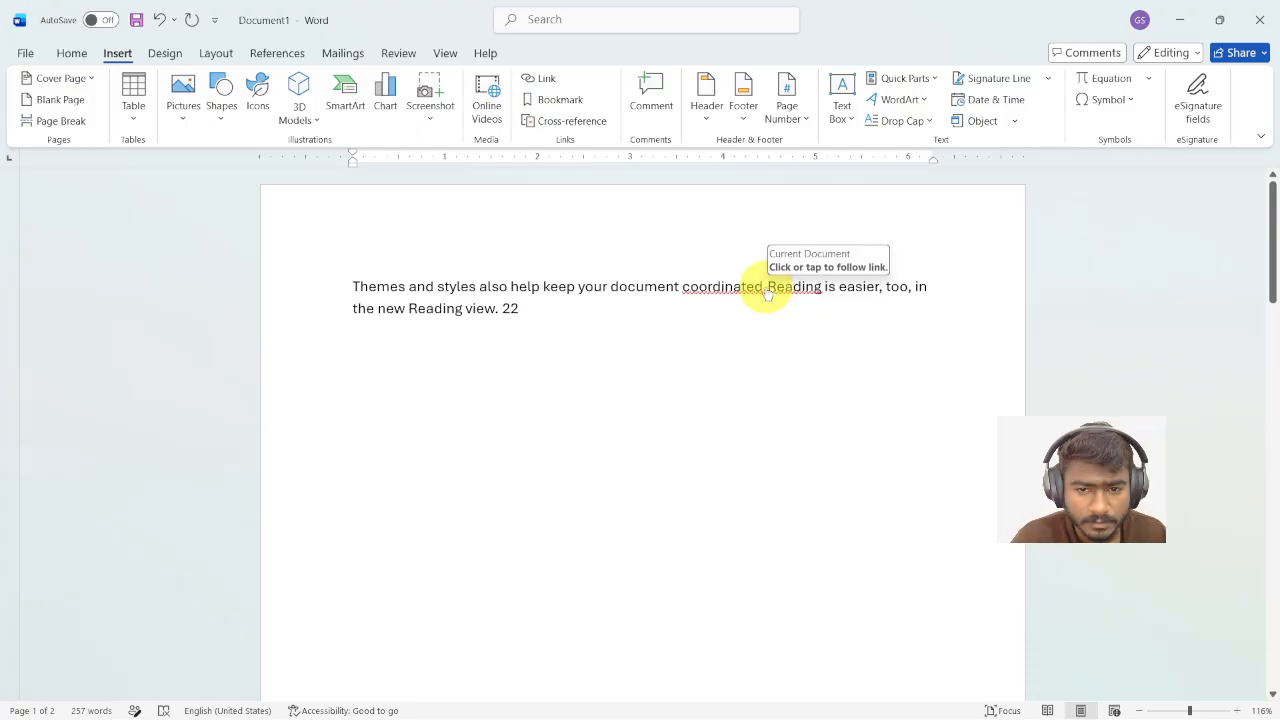
Move the "Reading is easier, too, in the new Reading view." cross-reference and its page numbers onto a separate line
{"action": "left_click", "coordinate": [544, 313]}
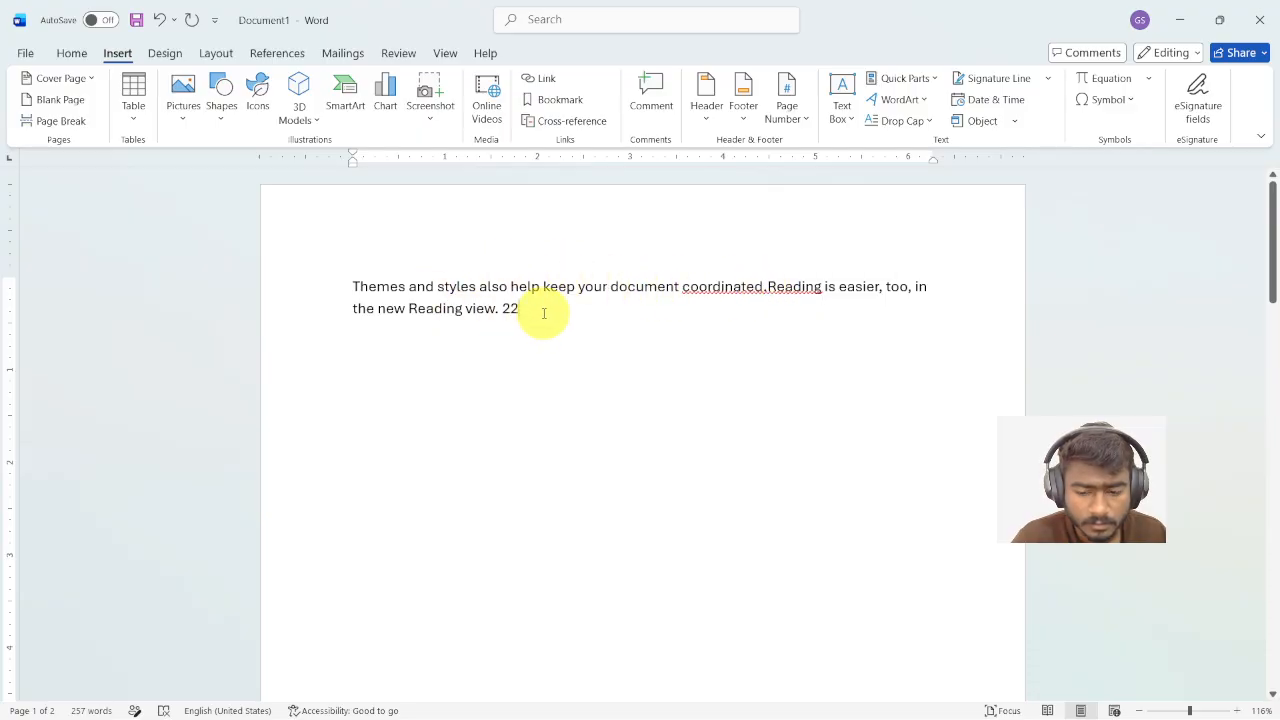
{"action": "key", "text": "Up"}
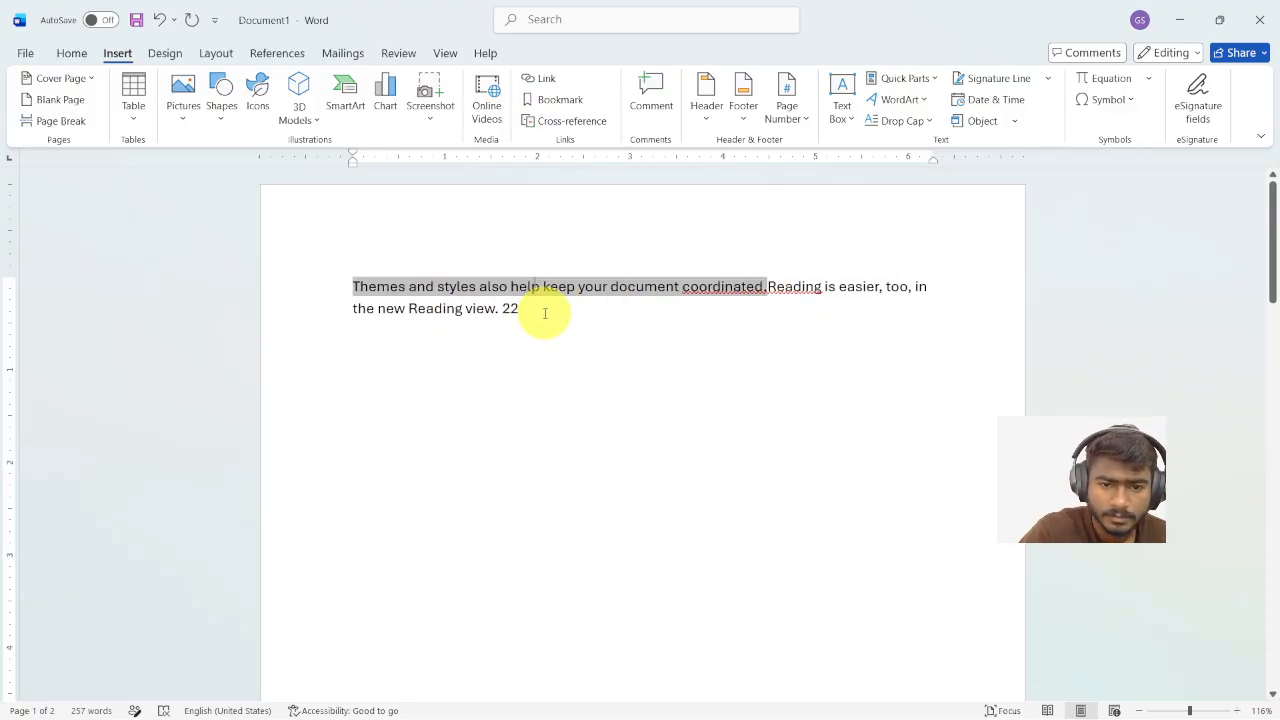
{"action": "key", "text": "Right"}
{"action": "key", "text": "Right"}
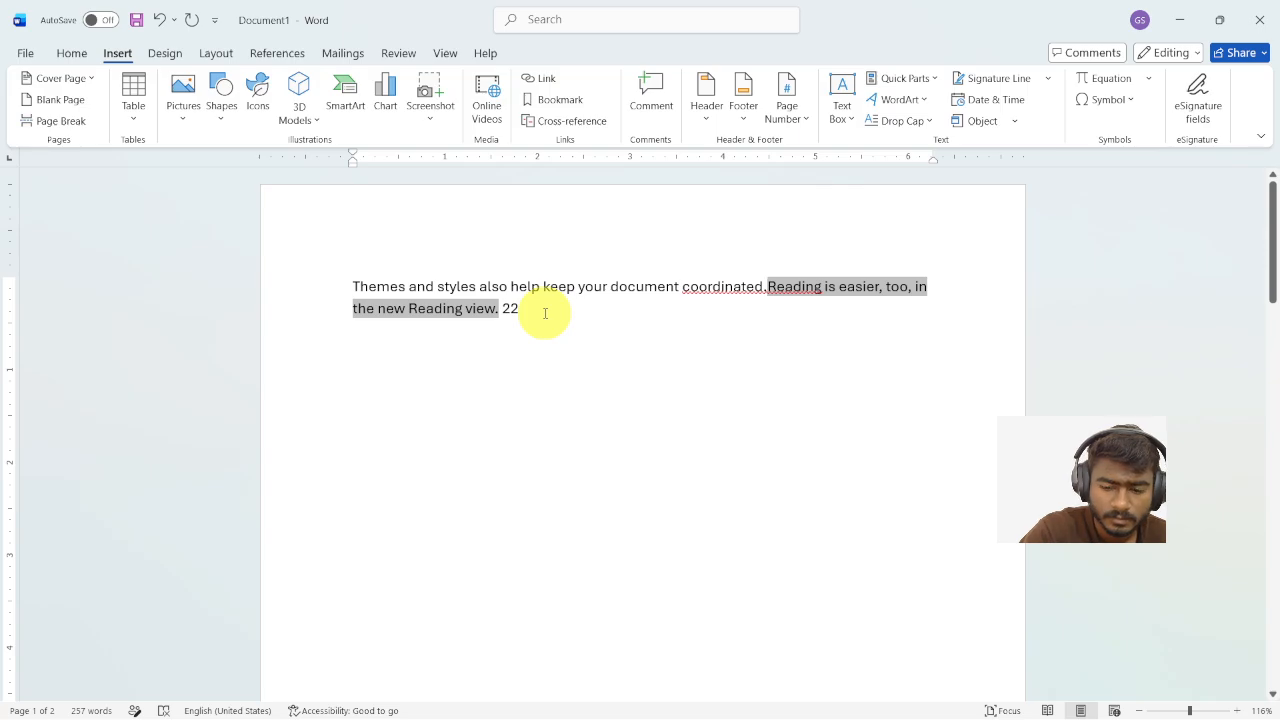
{"action": "key", "text": "Return"}
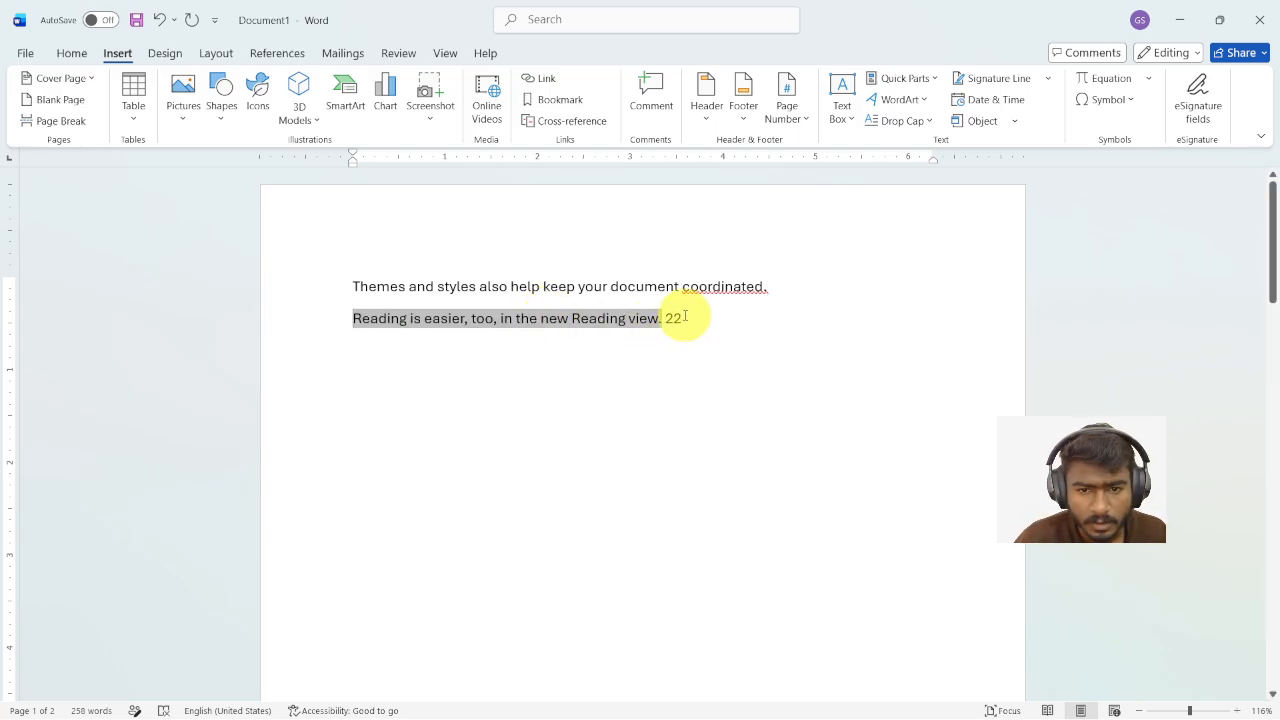
{"action": "left_click", "coordinate": [772, 290]}
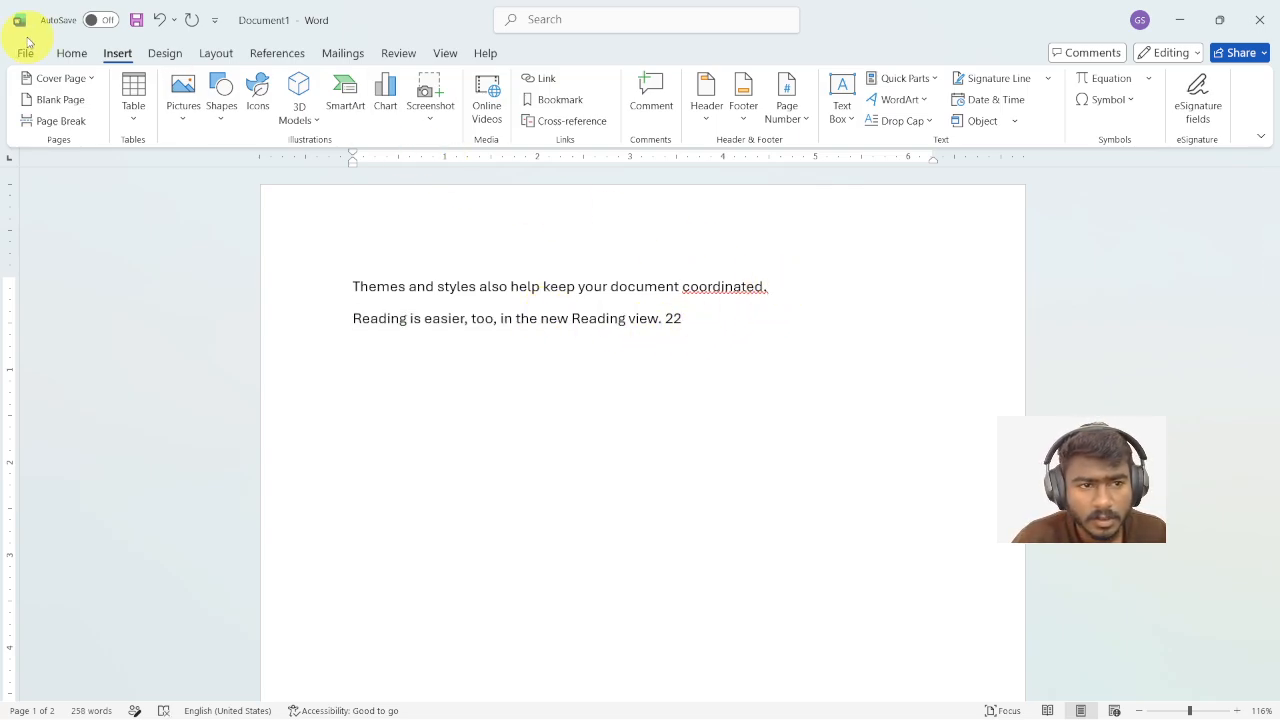
Follow the page number cross-references after the second line to their headings, returning to the first page each time
{"action": "left_click", "coordinate": [677, 325], "text": "ctrl"}
{"action": "scroll", "coordinate": [671, 320], "scroll_direction": "up", "scroll_amount": 4}
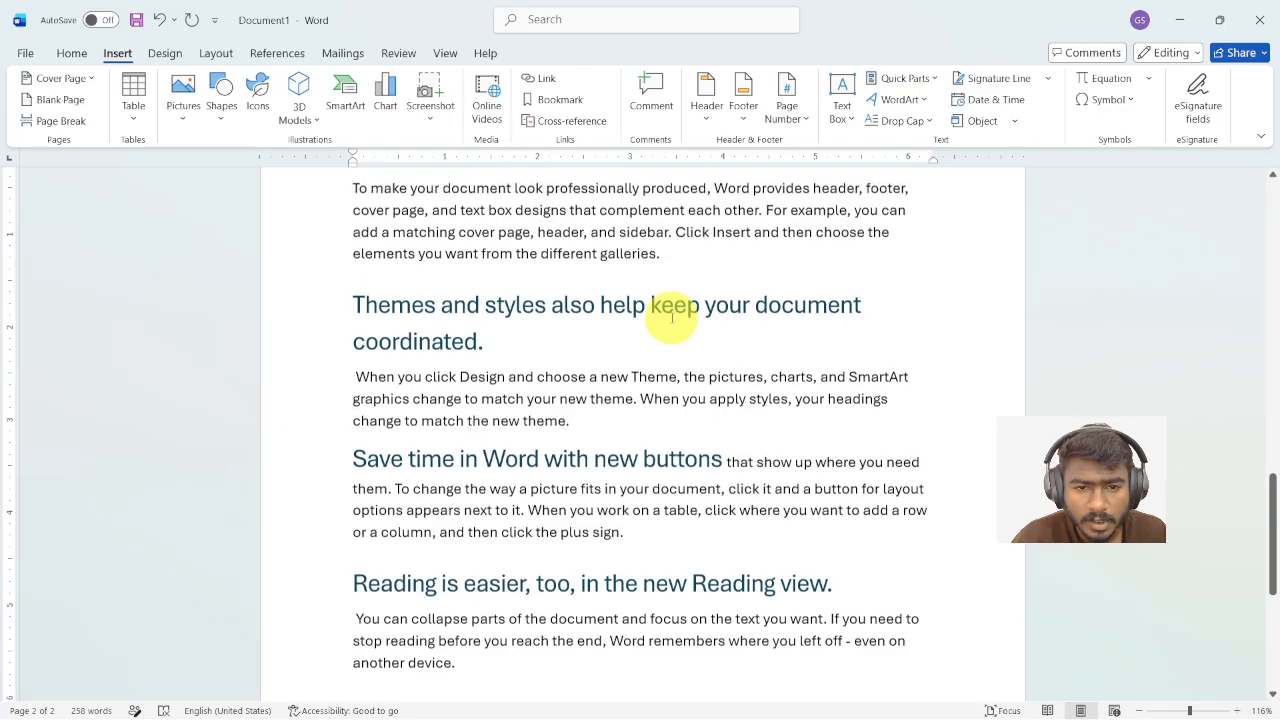
{"action": "scroll", "coordinate": [671, 320], "scroll_direction": "up", "scroll_amount": 10}
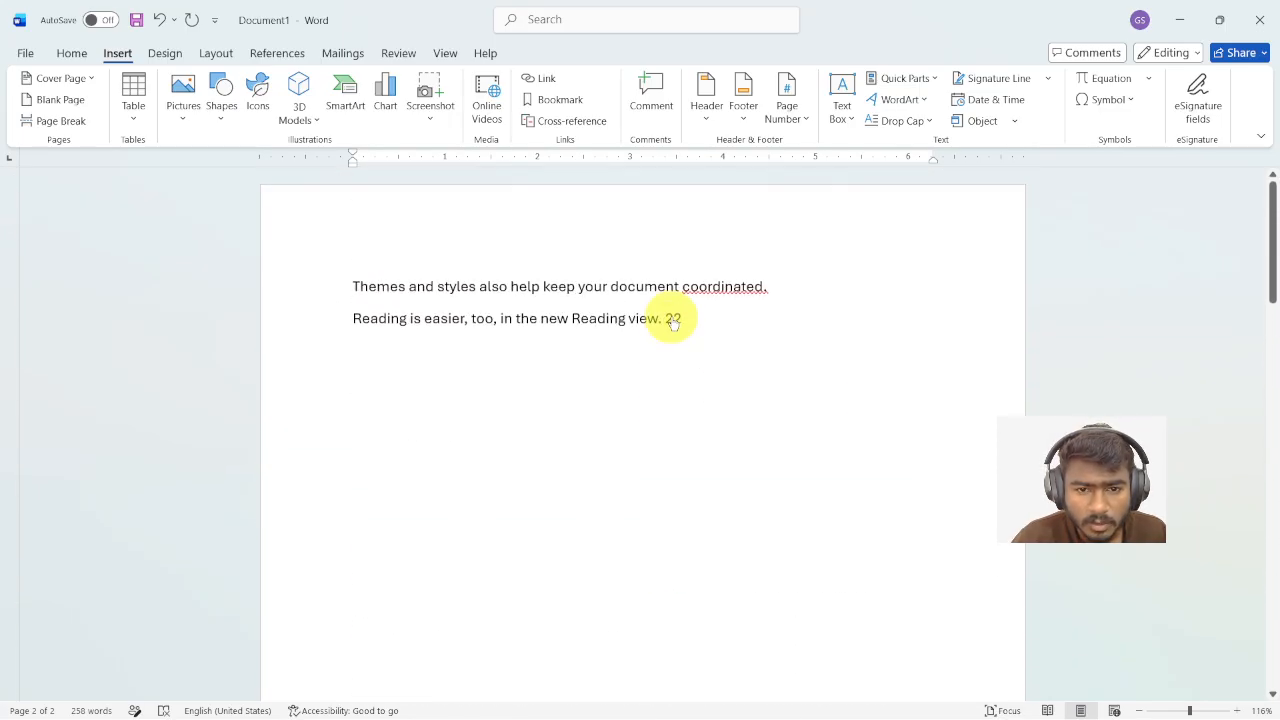
{"action": "left_click", "coordinate": [670, 320], "text": "ctrl"}
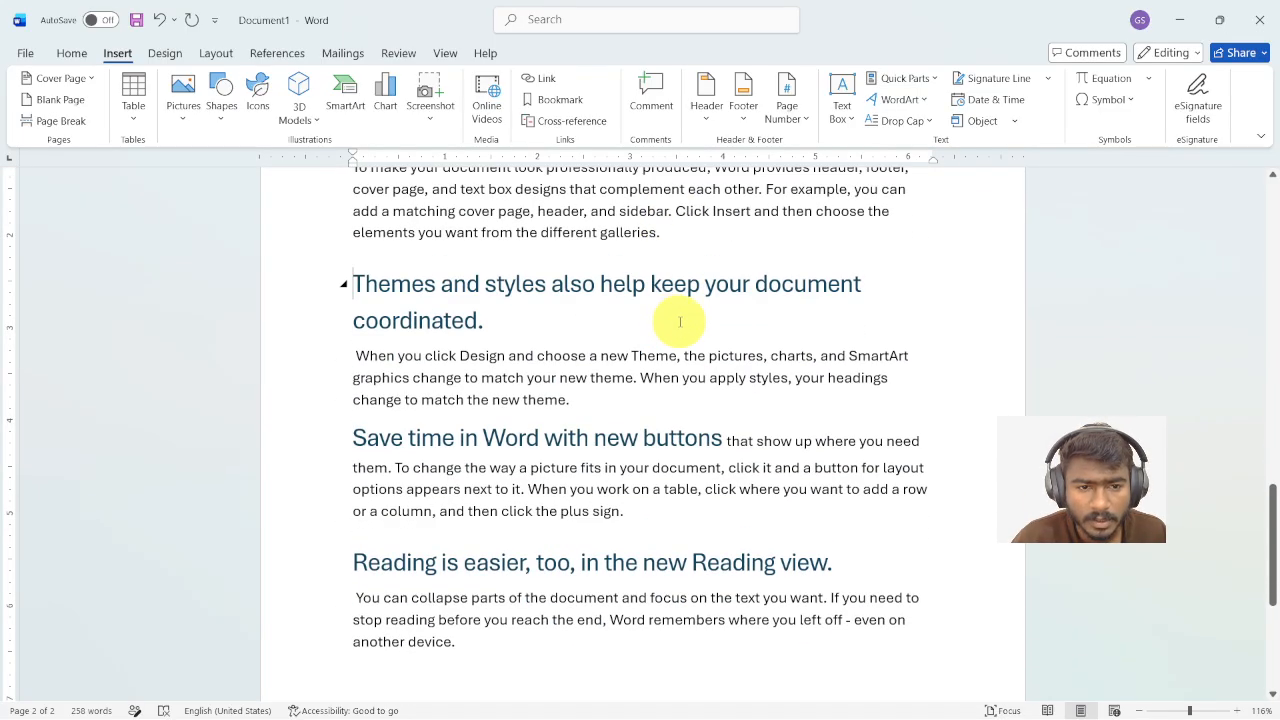
{"action": "scroll", "coordinate": [680, 320], "scroll_direction": "up", "scroll_amount": 6}
{"action": "scroll", "coordinate": [679, 320], "scroll_direction": "up", "scroll_amount": 10}
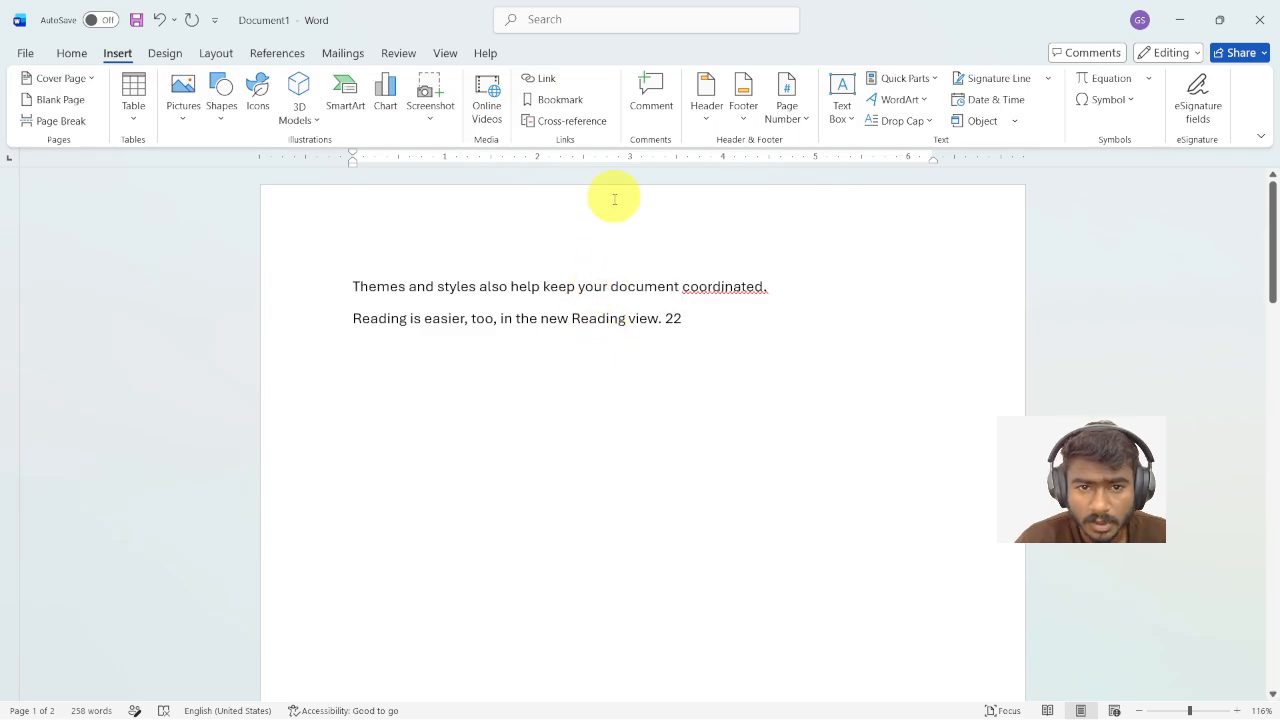
Examine the cross-reference options for what to insert and the available reference types, without inserting anything
{"action": "left_click", "coordinate": [560, 122]}
{"action": "left_click", "coordinate": [797, 327]}
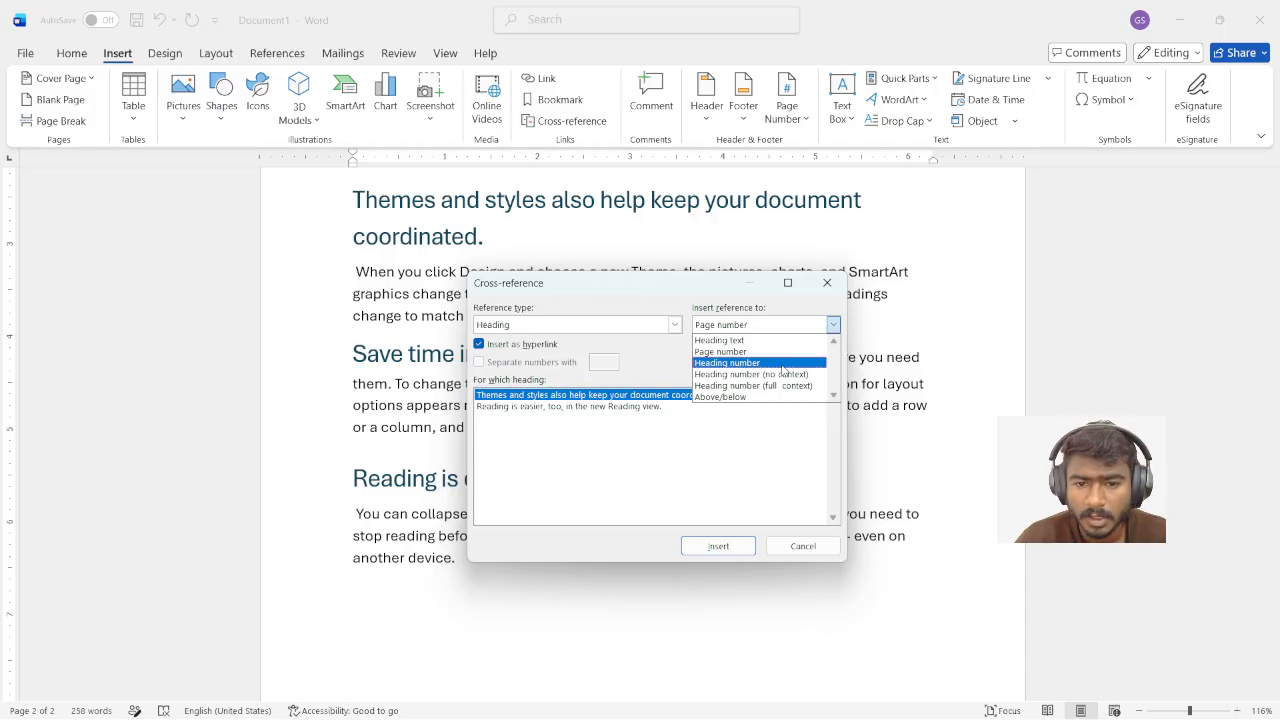
{"action": "left_click", "coordinate": [746, 397]}
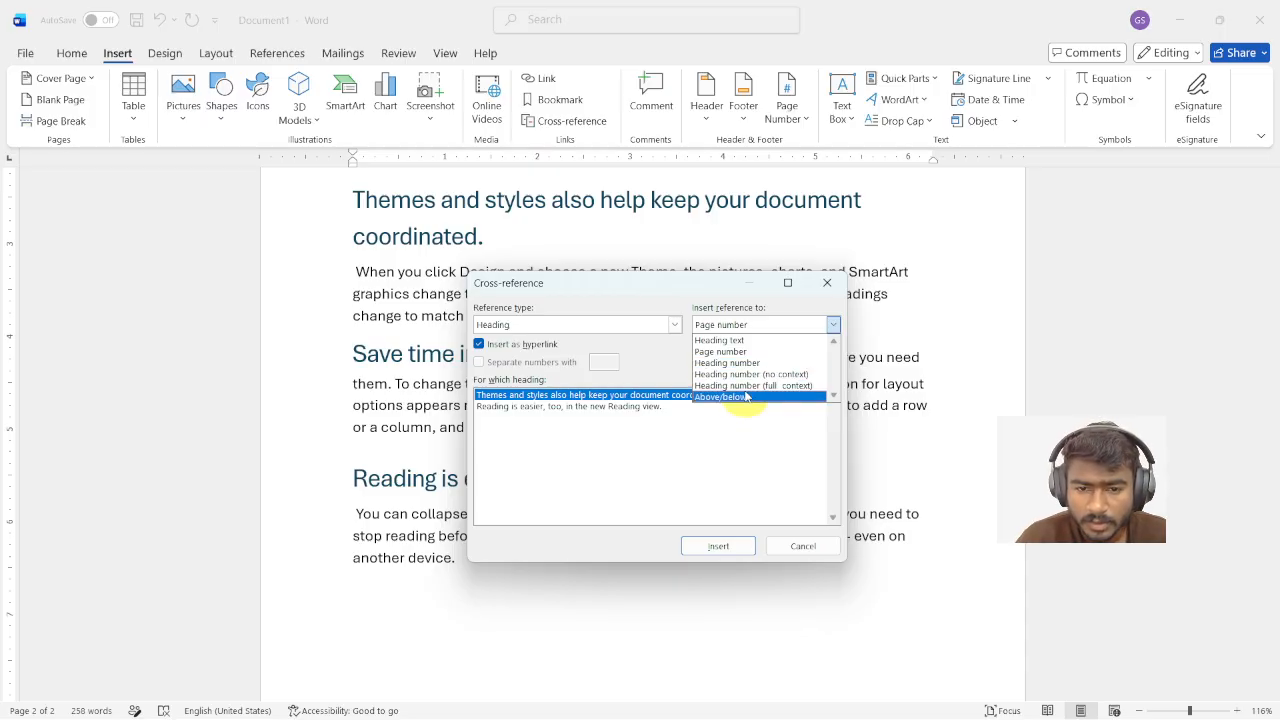
{"action": "left_click", "coordinate": [540, 330]}
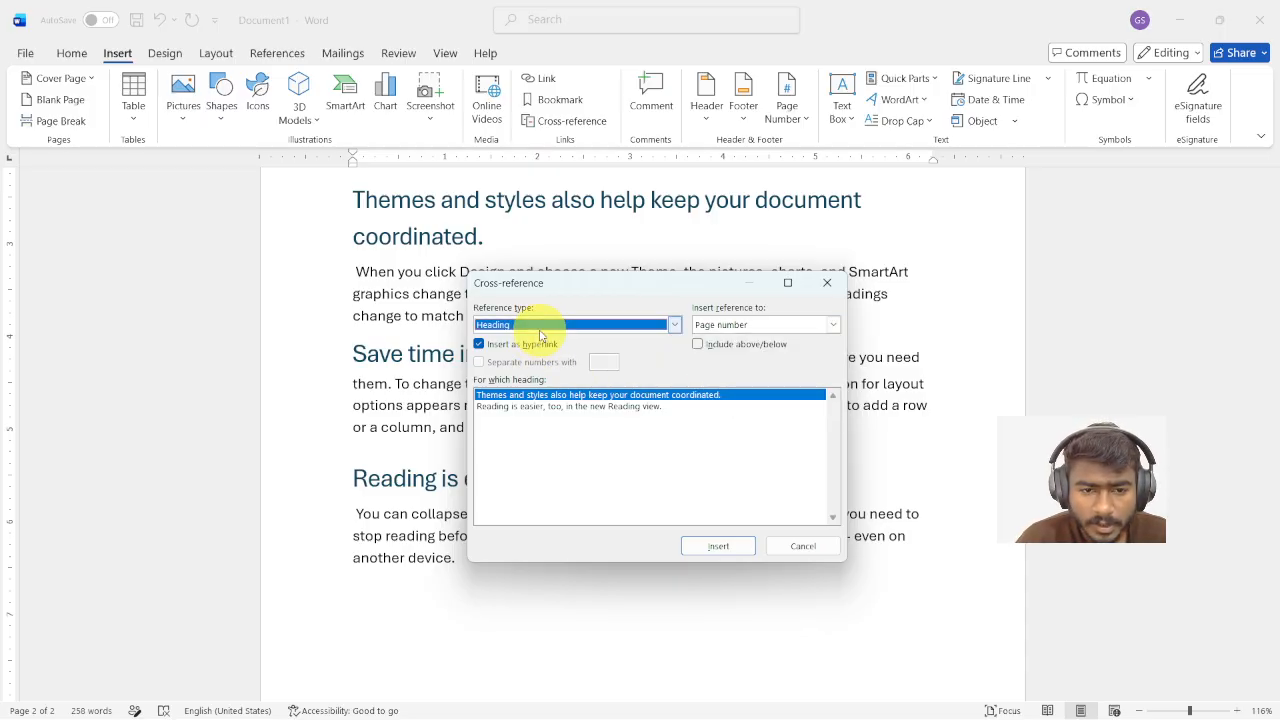
{"action": "left_click", "coordinate": [540, 330]}
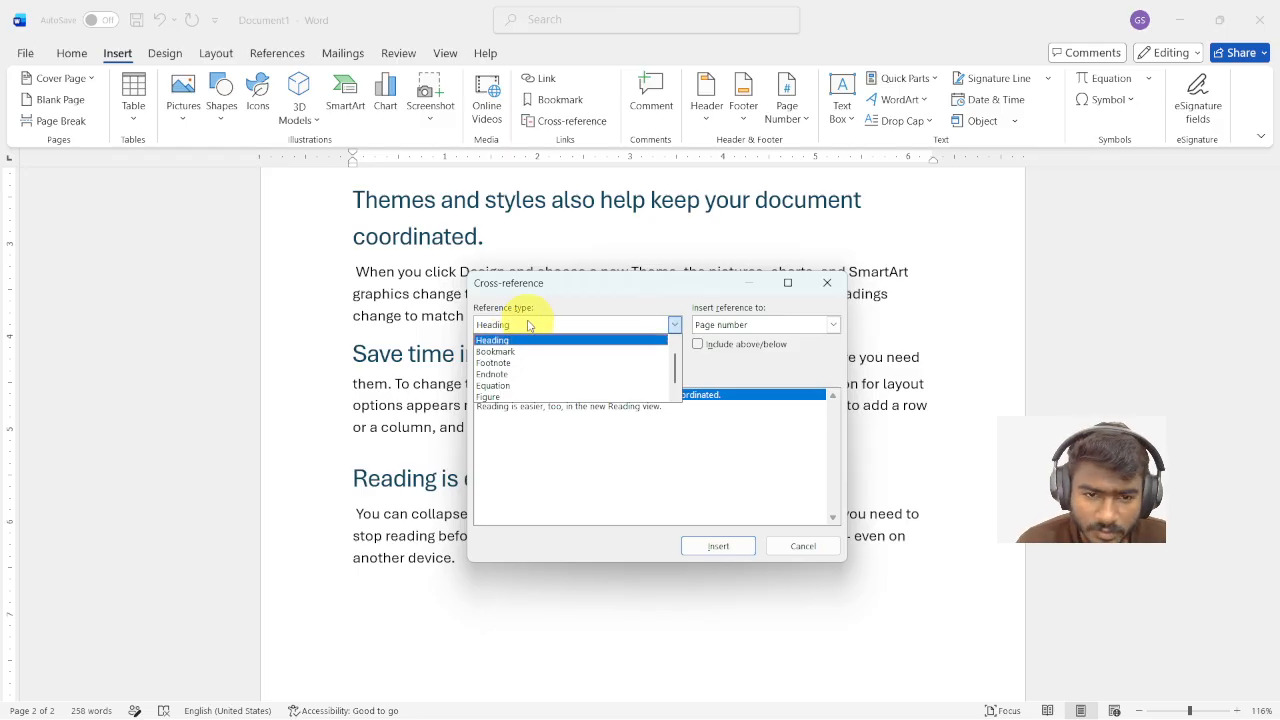
{"action": "left_click", "coordinate": [566, 300]}
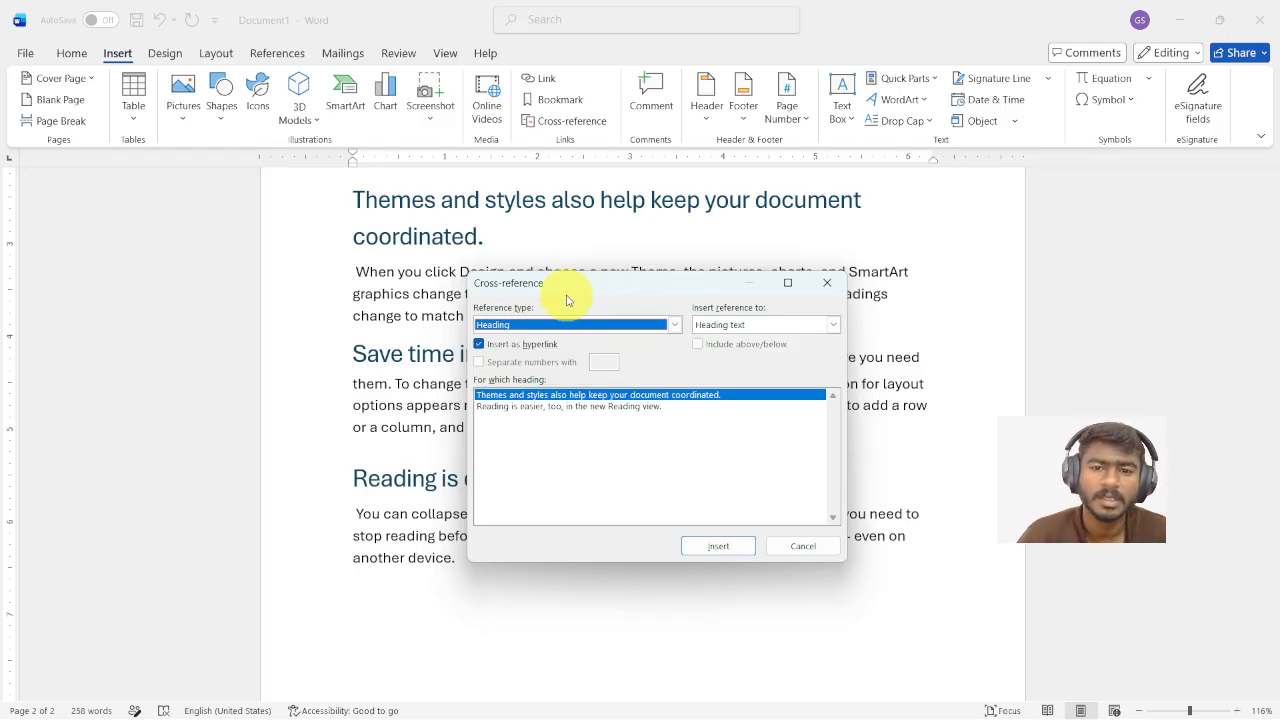
{"action": "left_click", "coordinate": [791, 549]}
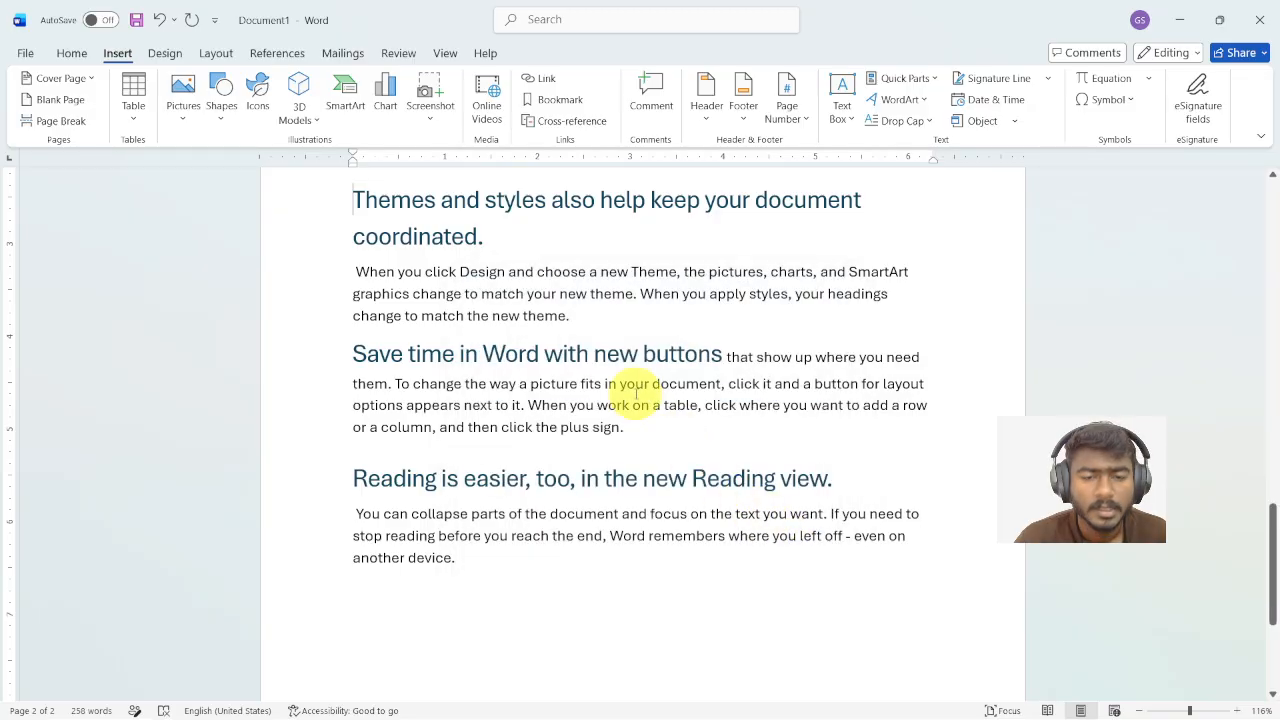
Post the comment "Tirpa" on the phrase "To make your document look professionally produced" on the second page
{"action": "scroll", "coordinate": [600, 375], "scroll_direction": "up", "scroll_amount": 4}
{"action": "scroll", "coordinate": [590, 365], "scroll_direction": "up", "scroll_amount": 5}
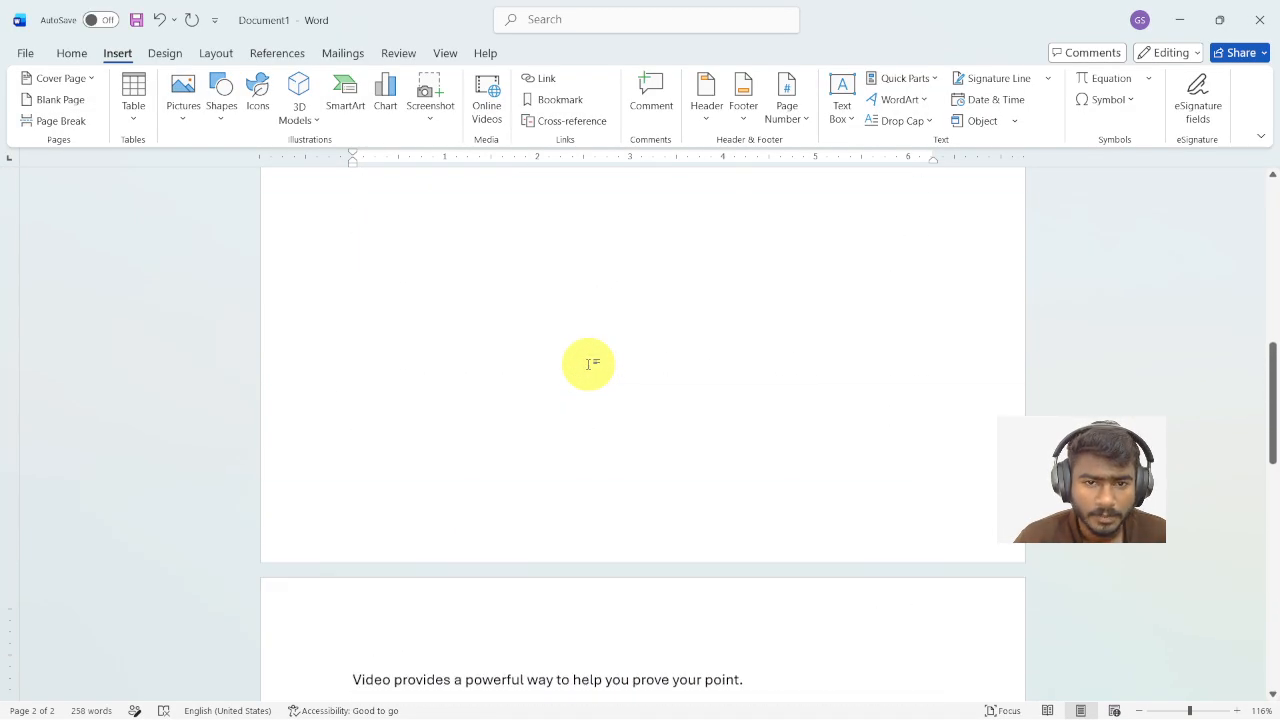
{"action": "scroll", "coordinate": [612, 345], "scroll_direction": "down", "scroll_amount": 5}
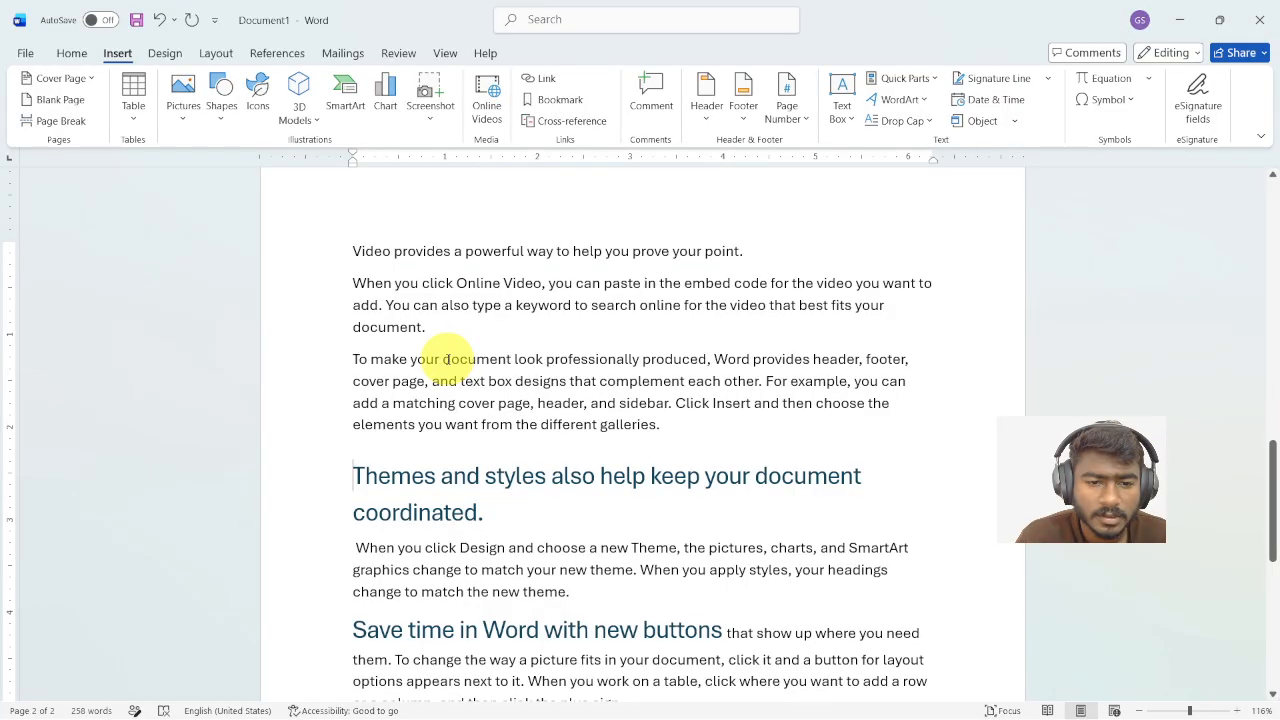
{"action": "left_click_drag", "start_coordinate": [350, 357], "coordinate": [641, 362]}
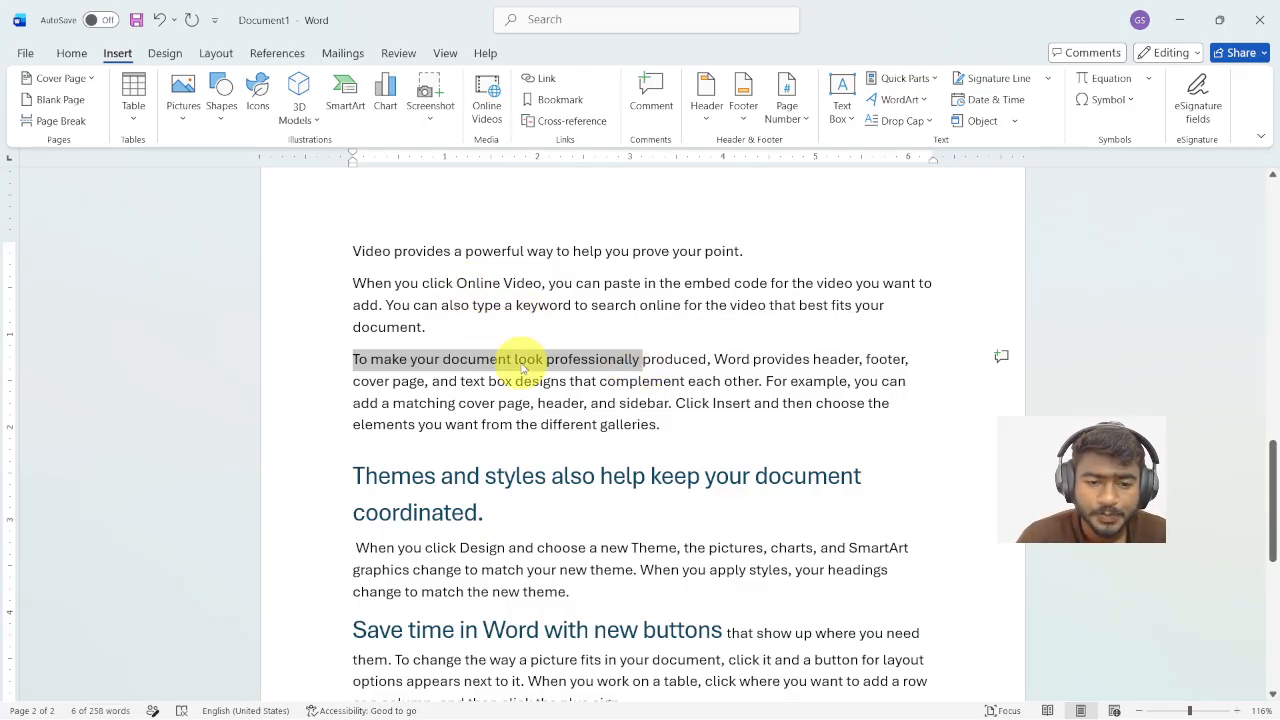
{"action": "left_click", "coordinate": [458, 360]}
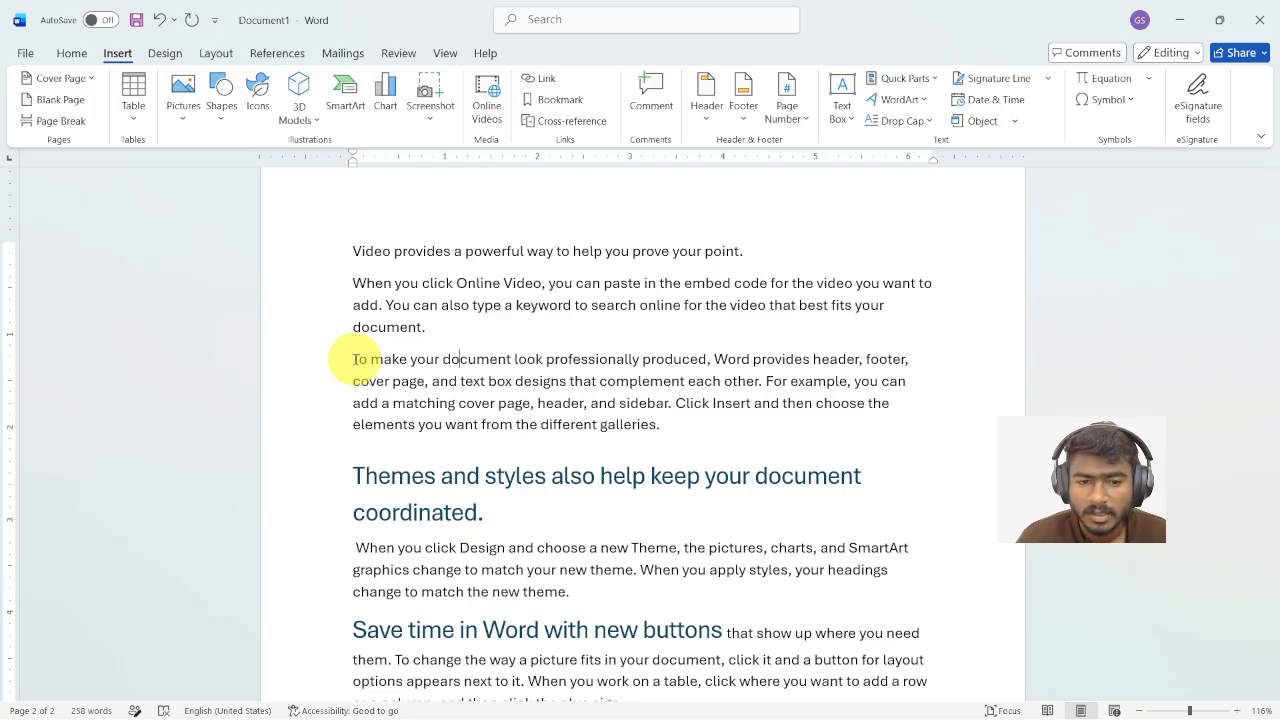
{"action": "left_click_drag", "start_coordinate": [360, 359], "coordinate": [707, 368]}
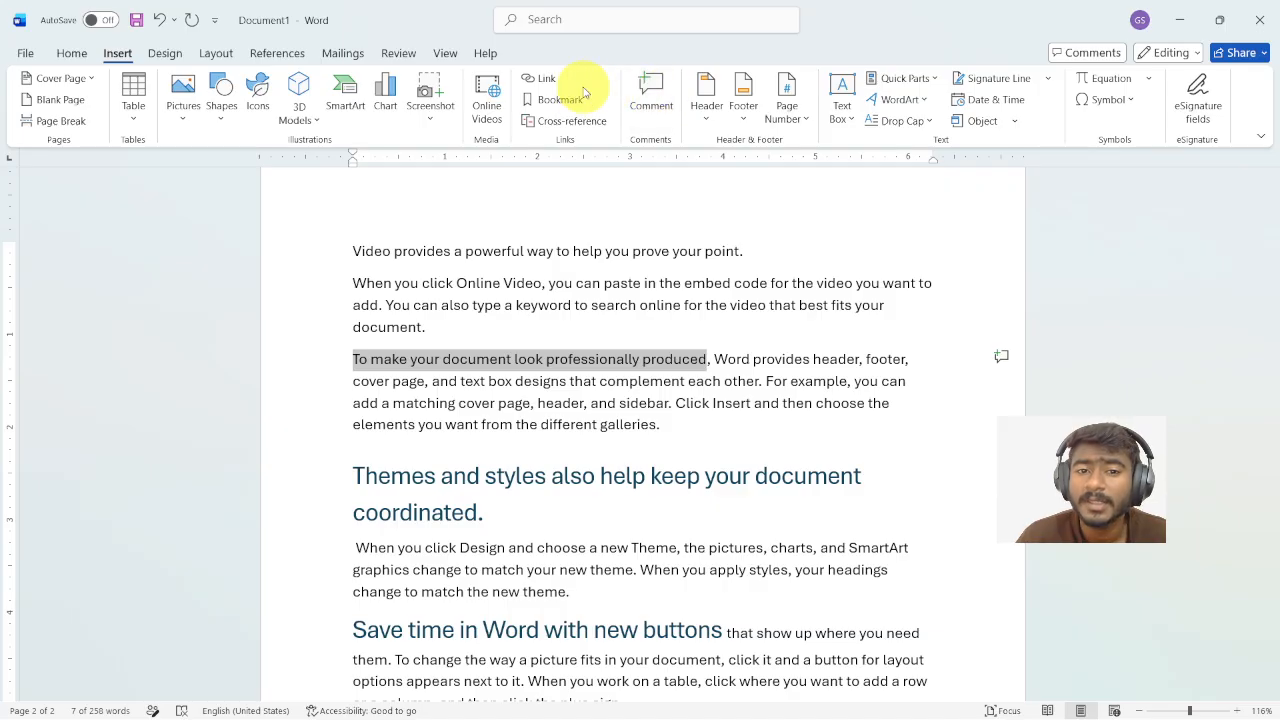
{"action": "left_click", "coordinate": [651, 95]}
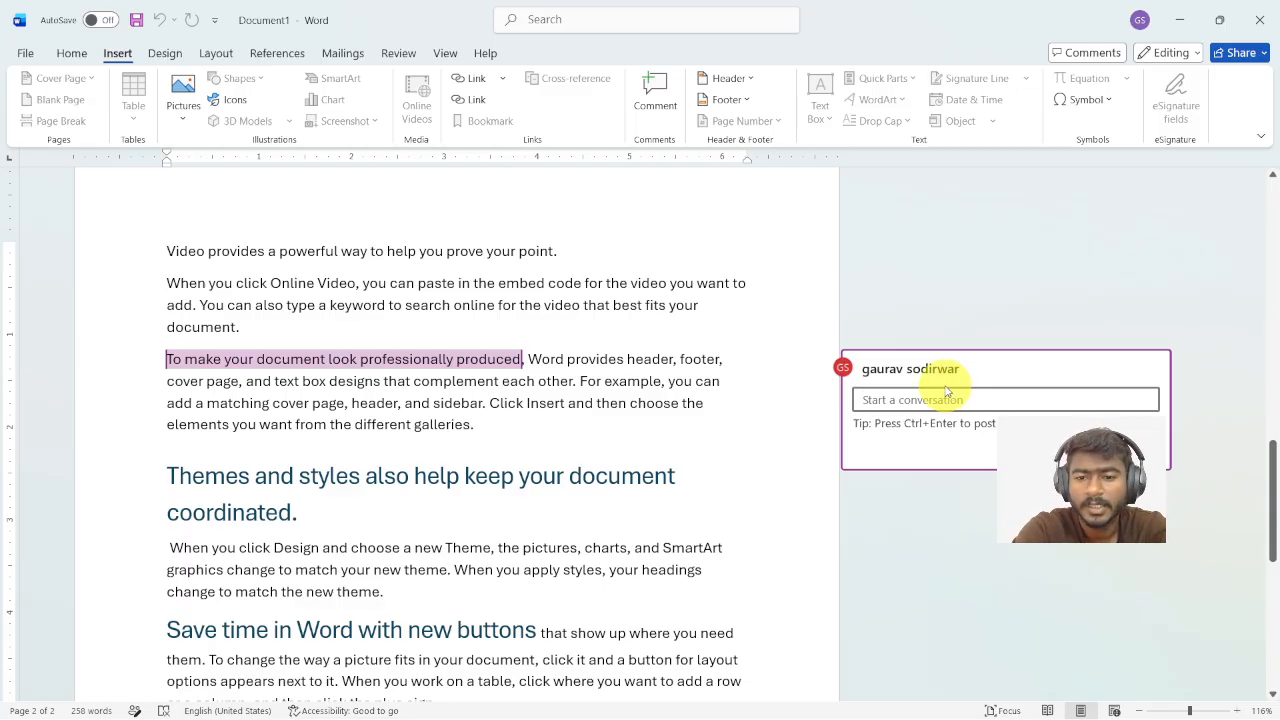
{"action": "type", "text": "T"}
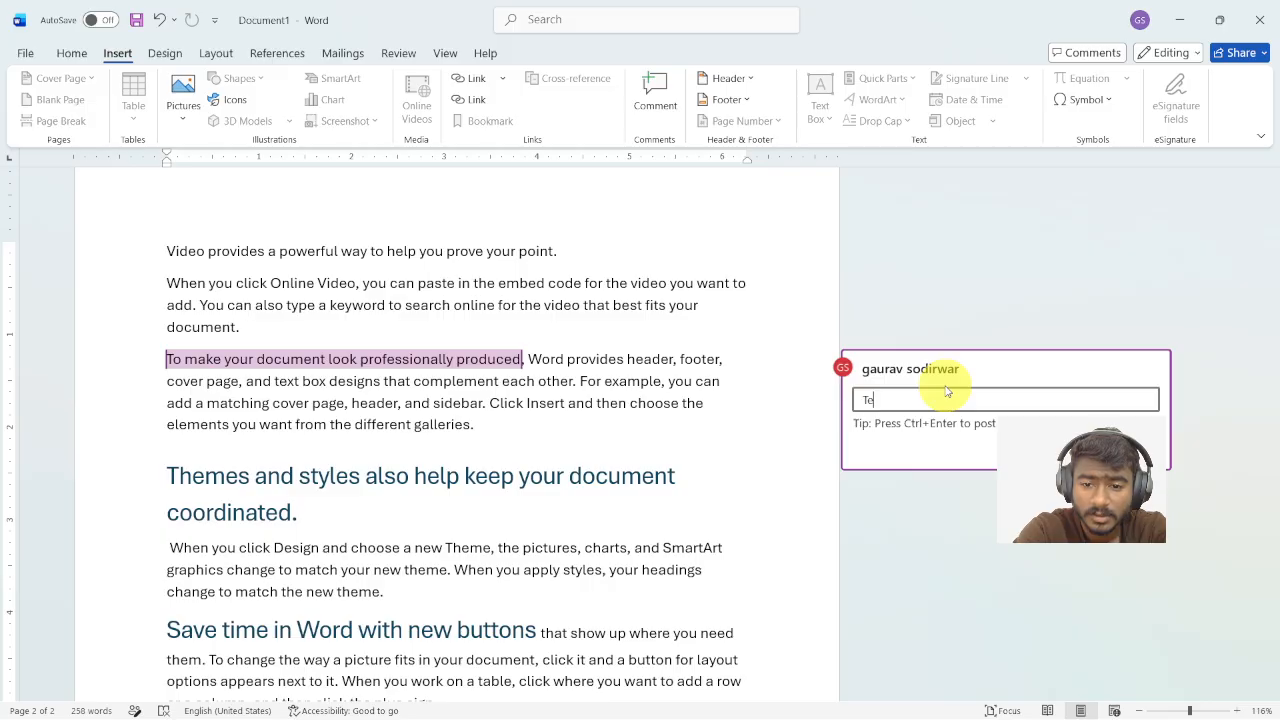
{"action": "type", "text": "irpa"}
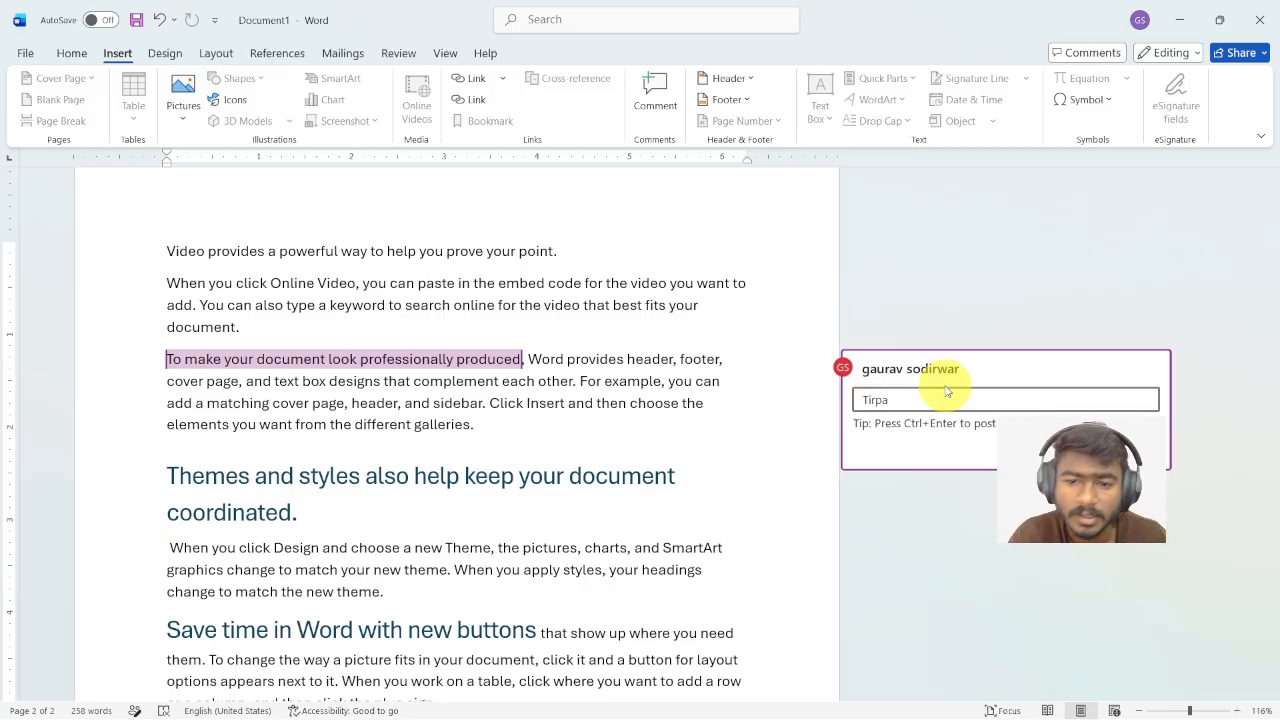
{"action": "key", "text": "ctrl+Return"}
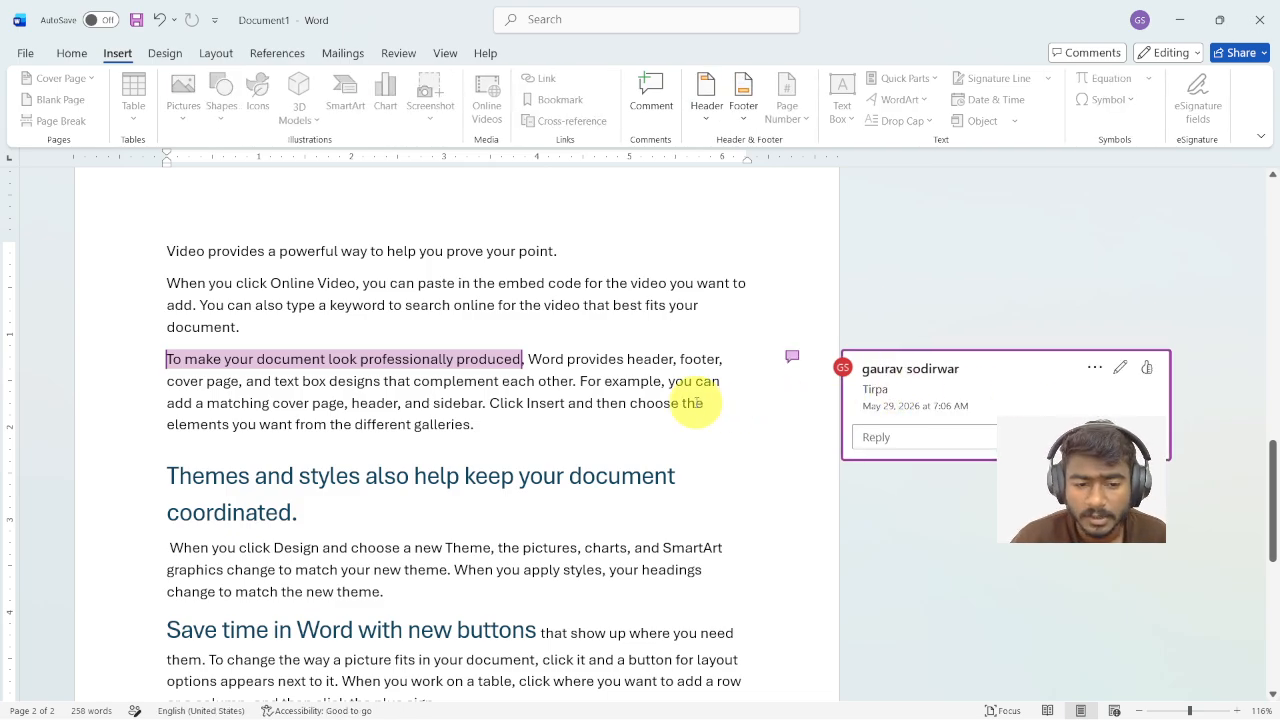
Post the comment "Dark" on the phrase "When you click Design and choose a new" below the "Themes and styles" heading
{"action": "scroll", "coordinate": [694, 402], "scroll_direction": "down", "scroll_amount": 3}
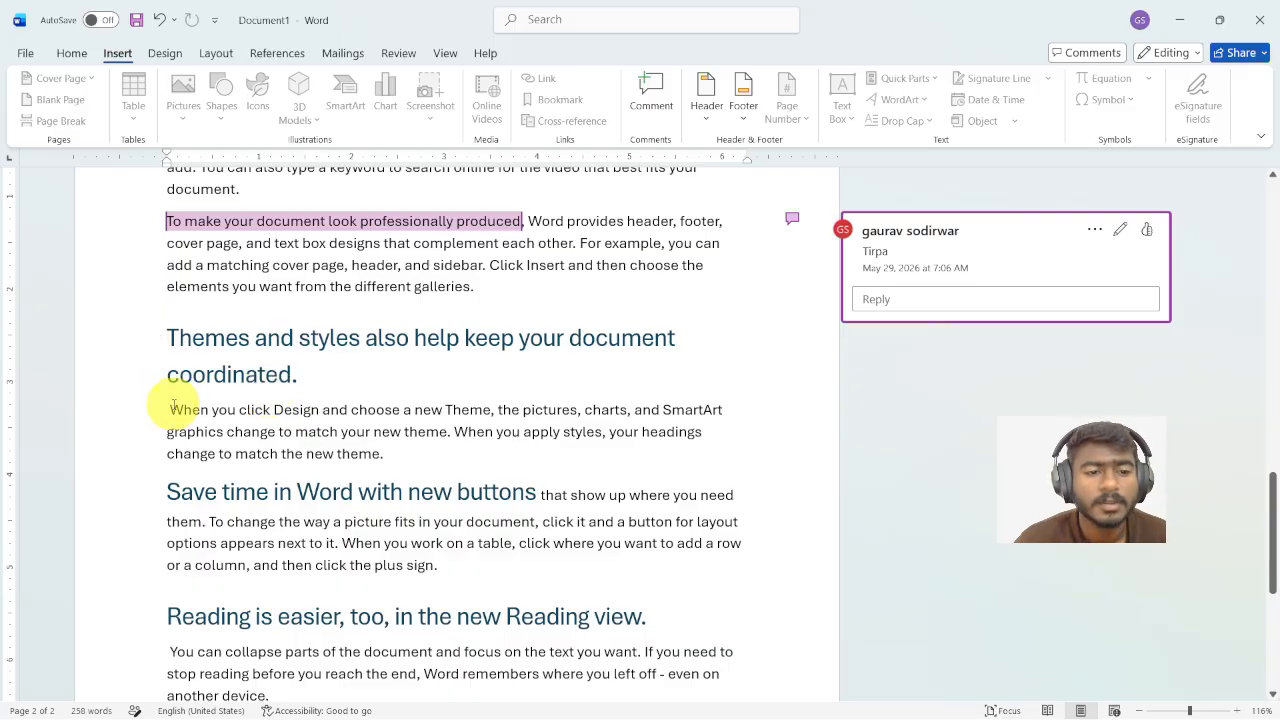
{"action": "left_click_drag", "start_coordinate": [167, 411], "coordinate": [443, 409]}
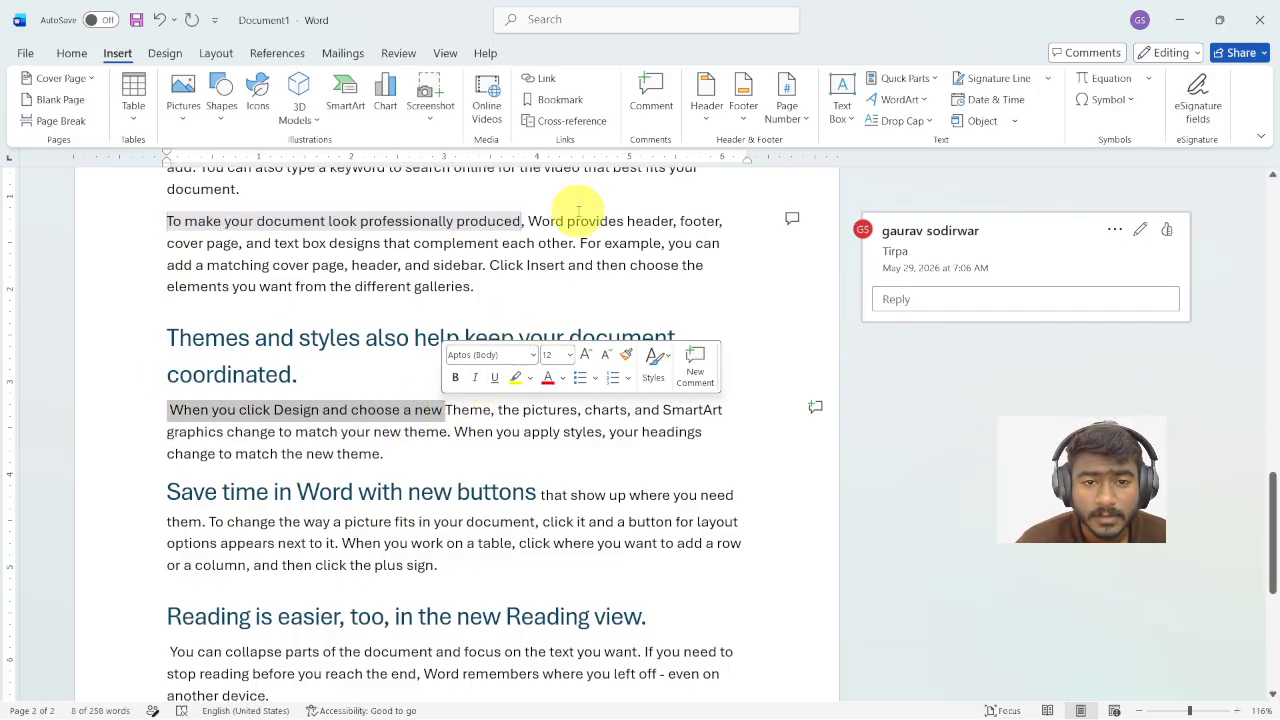
{"action": "left_click", "coordinate": [654, 126]}
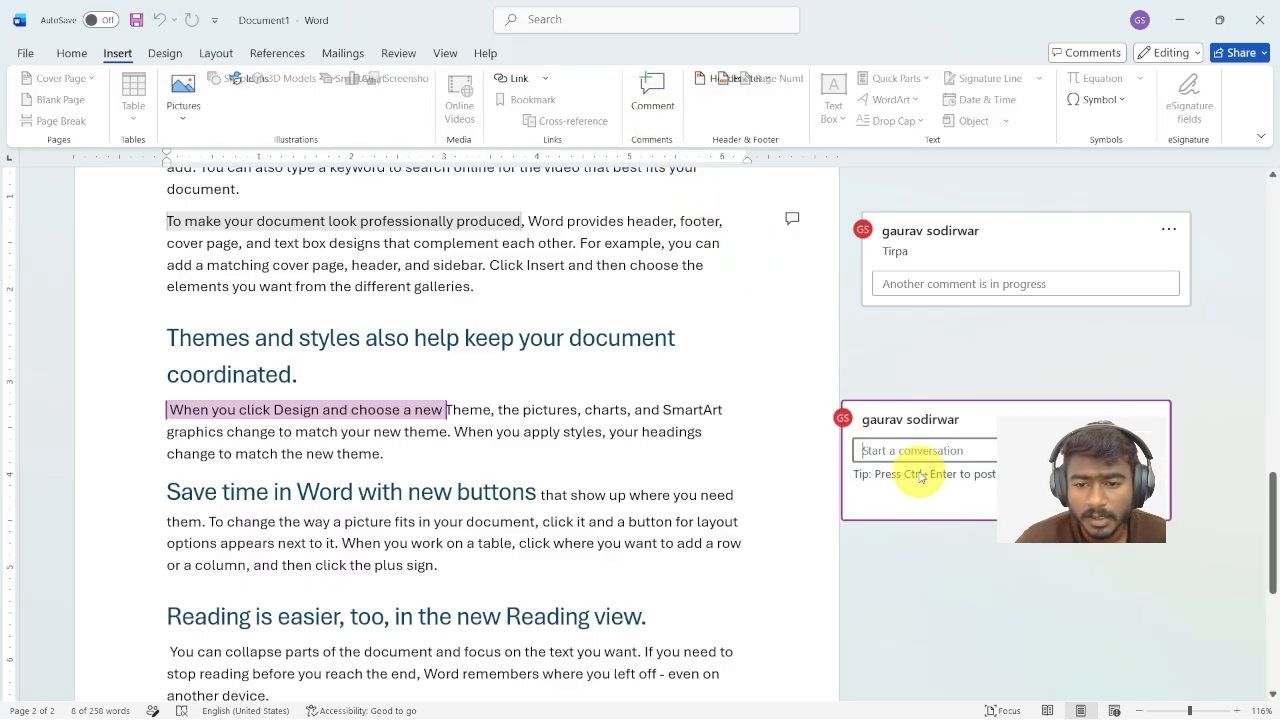
{"action": "type", "text": "D"}
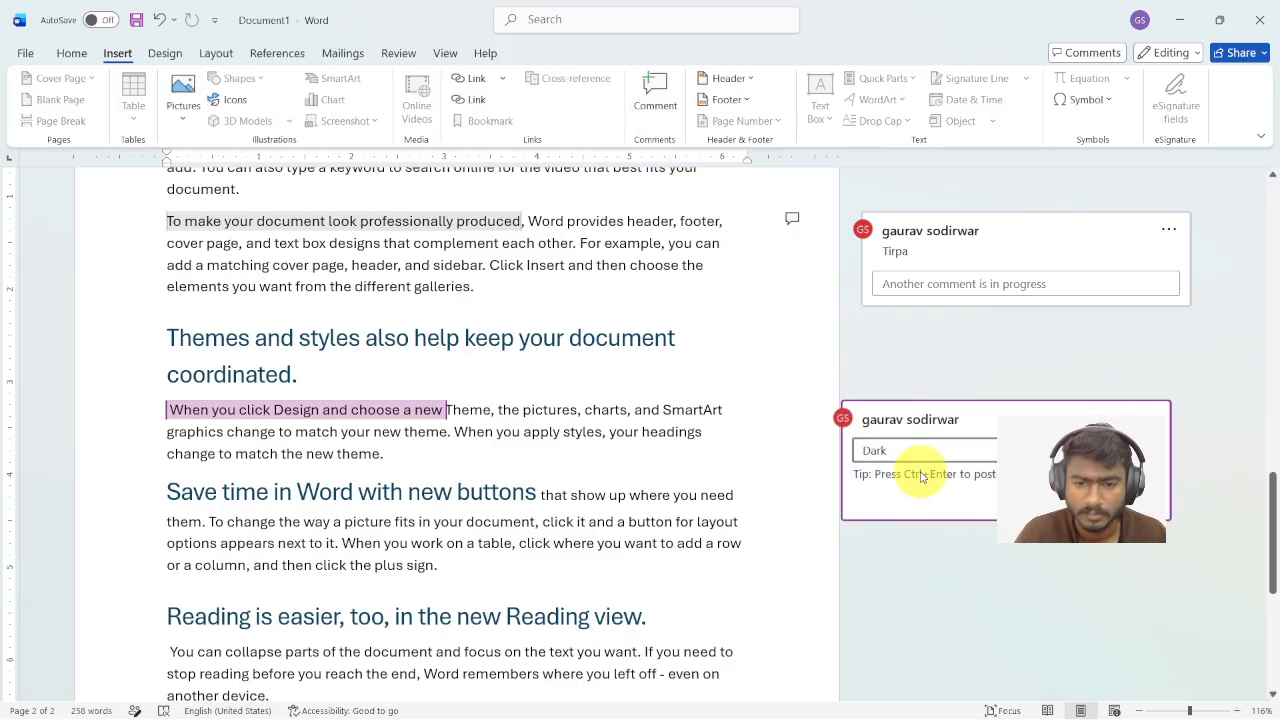
{"action": "type", "text": "ark"}
{"action": "left_click", "coordinate": [295, 432]}
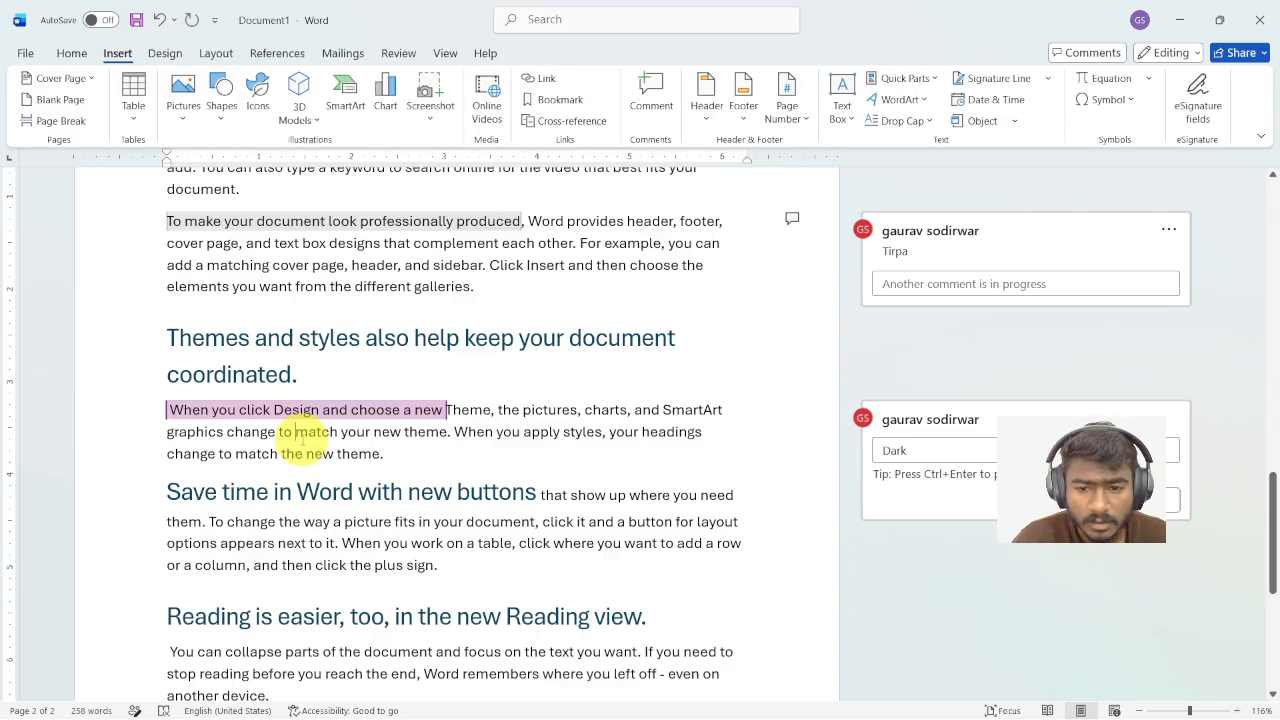
{"action": "left_click", "coordinate": [1122, 500]}
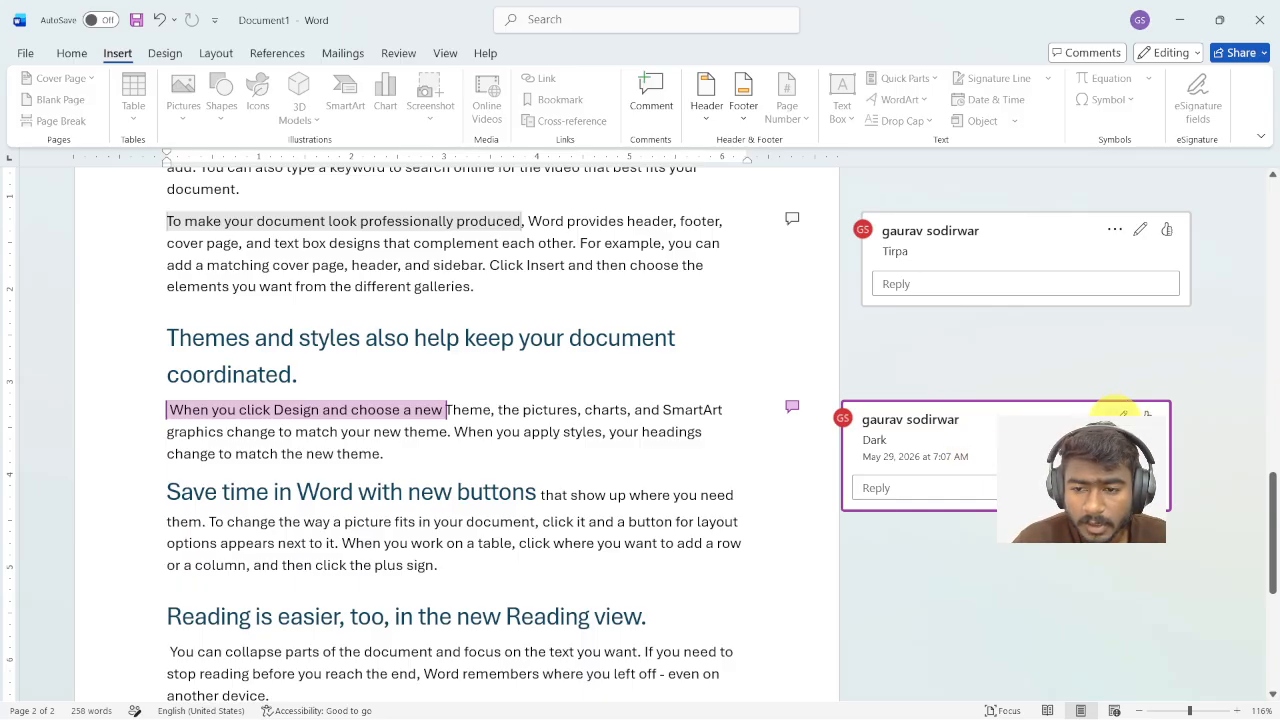
Delete the "Dark" comment thread attached to the phrase "When you click Design and choose a new"
{"action": "right_click", "coordinate": [975, 433]}
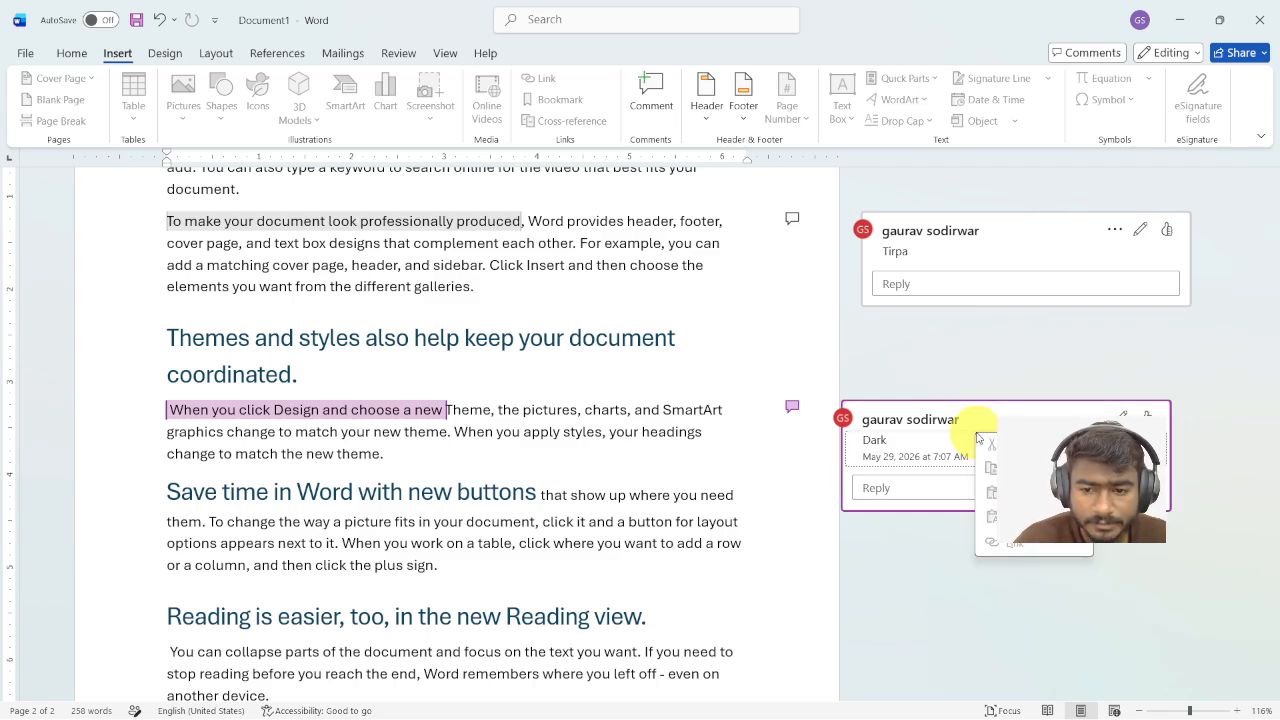
{"action": "left_click", "coordinate": [913, 425]}
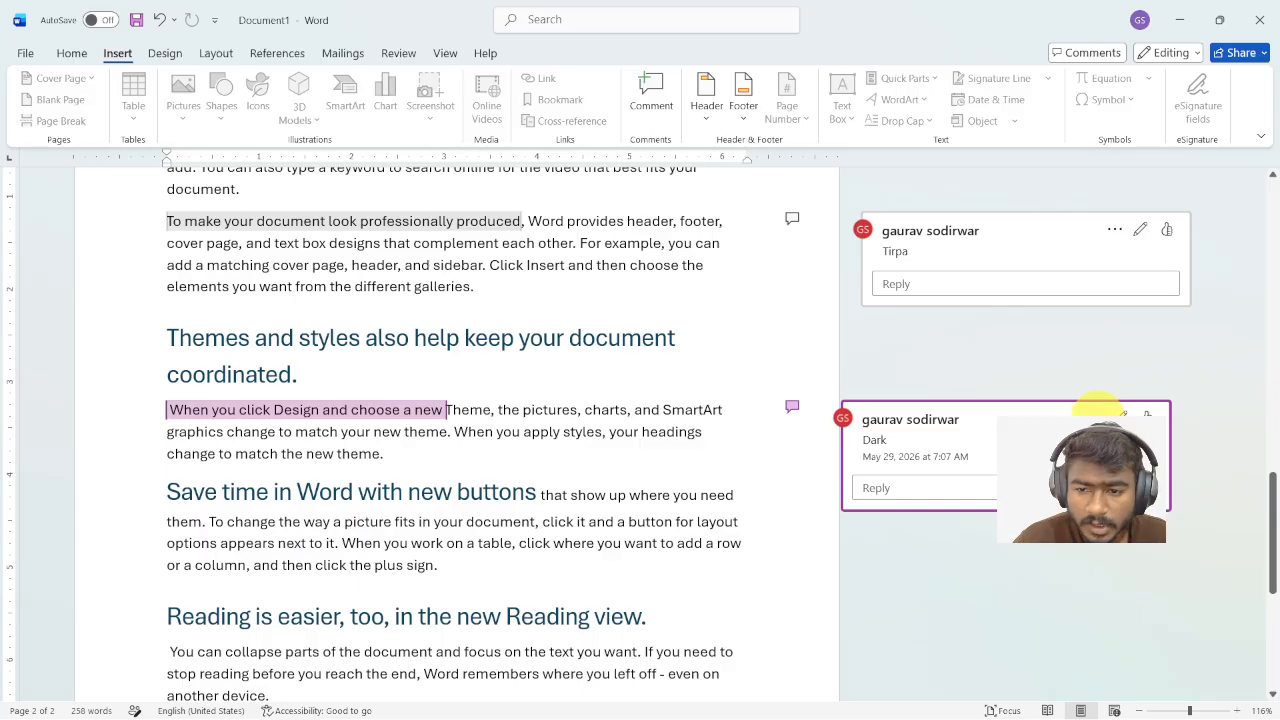
{"action": "left_click", "coordinate": [1097, 412]}
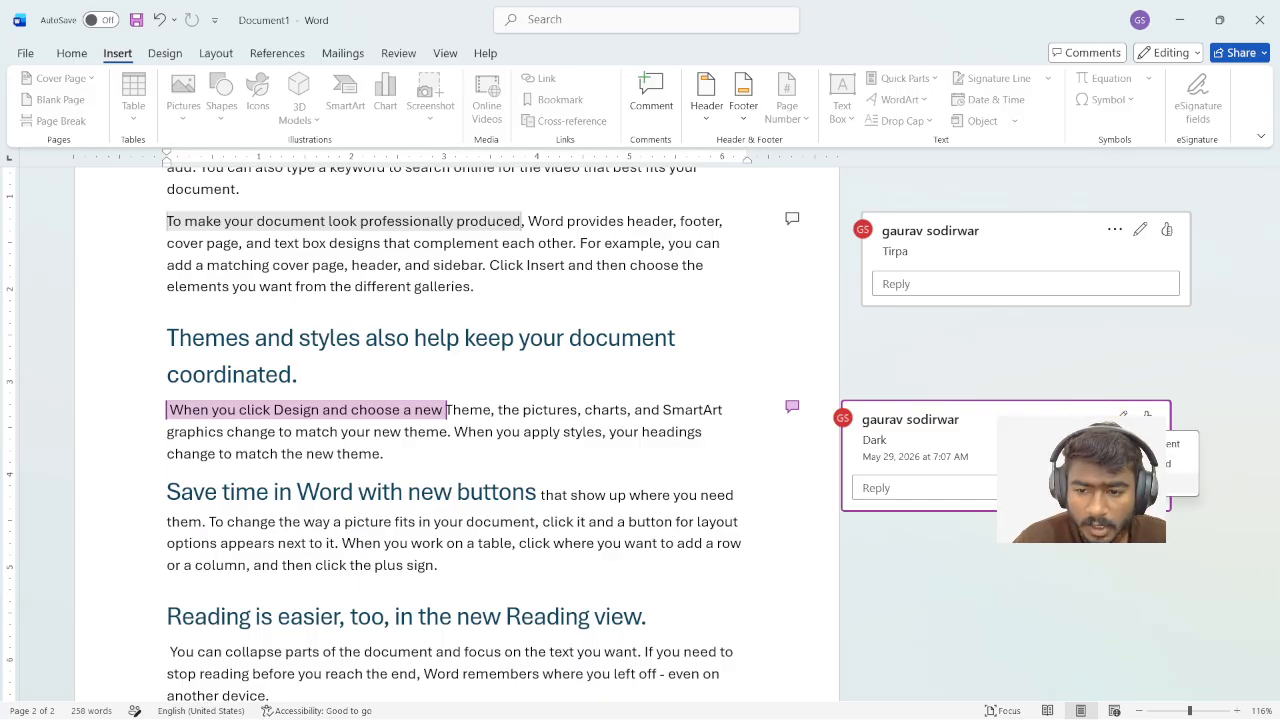
{"action": "left_click", "coordinate": [1150, 463]}
Delete the "Tirpa" comment thread attached to the phrase "To make your document look professionally produced"
{"action": "left_click", "coordinate": [1105, 262]}
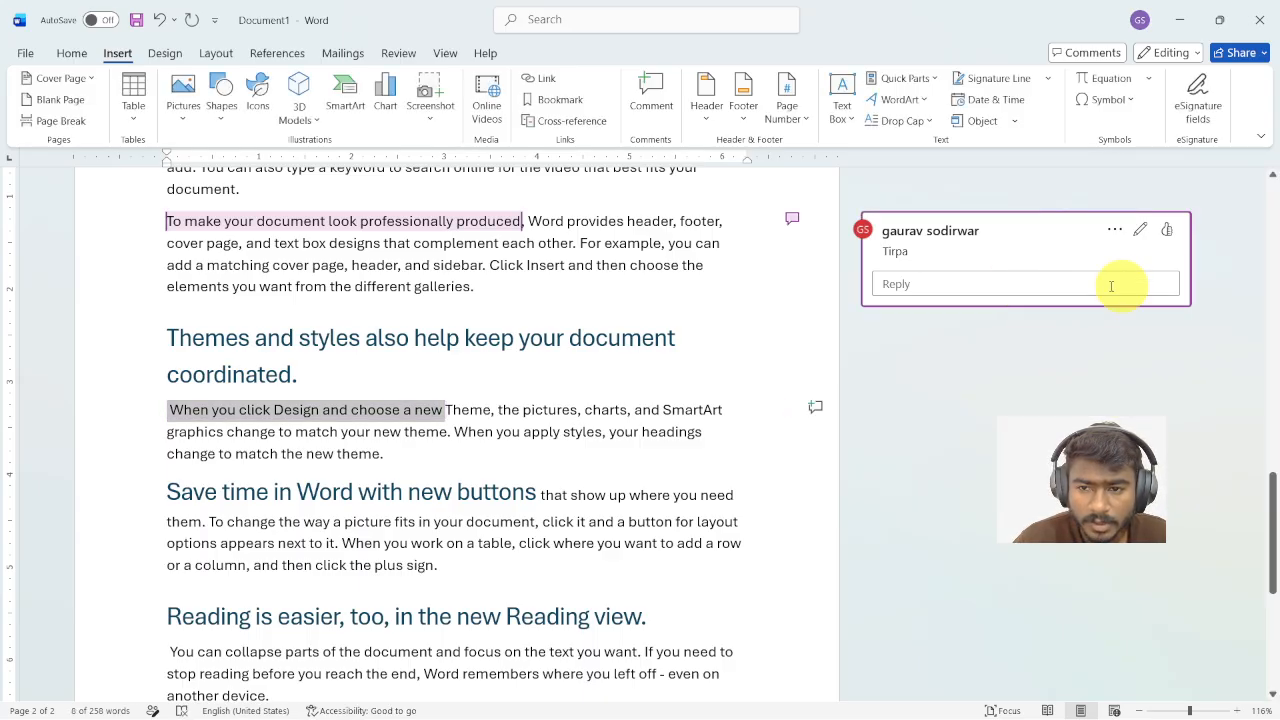
{"action": "left_click", "coordinate": [1113, 229]}
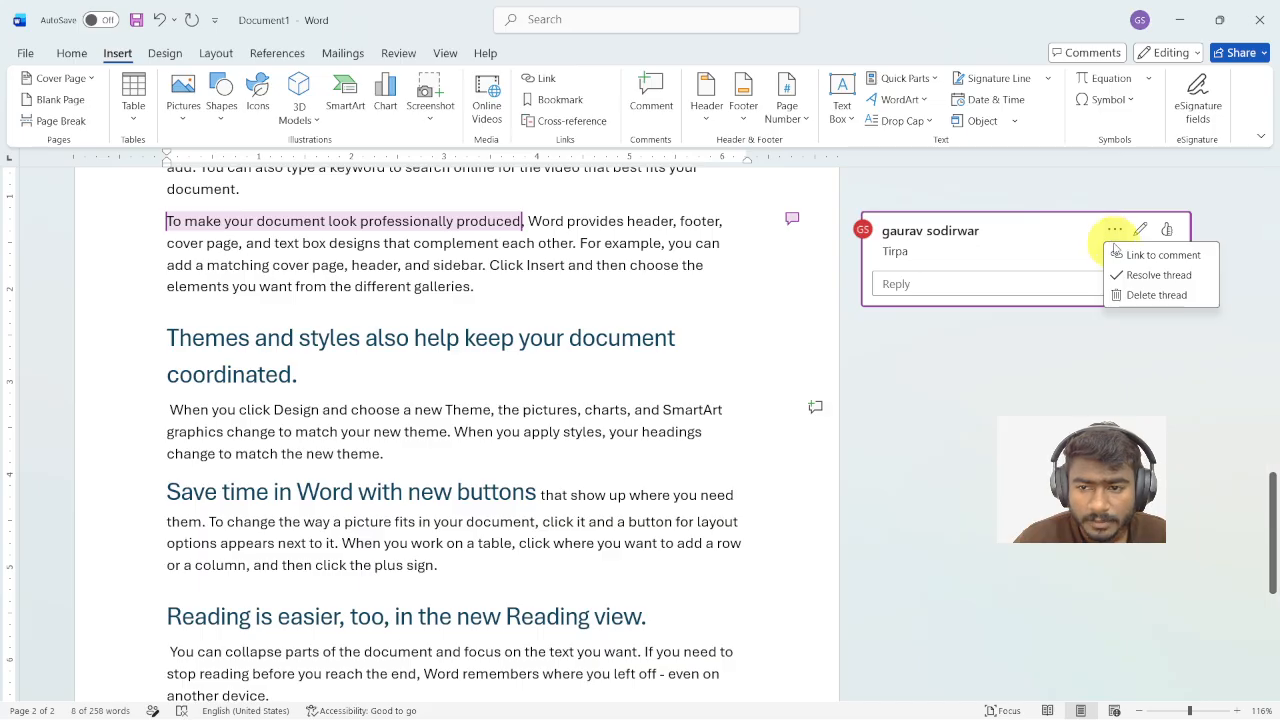
{"action": "left_click", "coordinate": [1150, 295]}
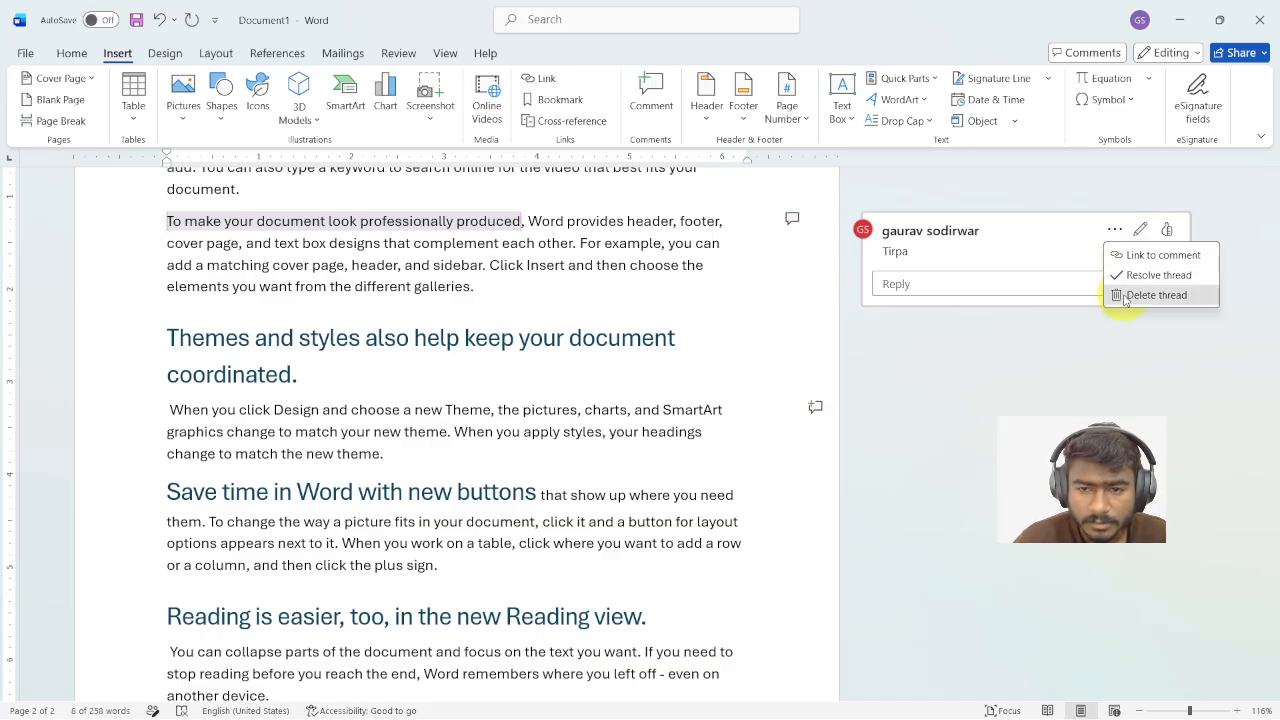